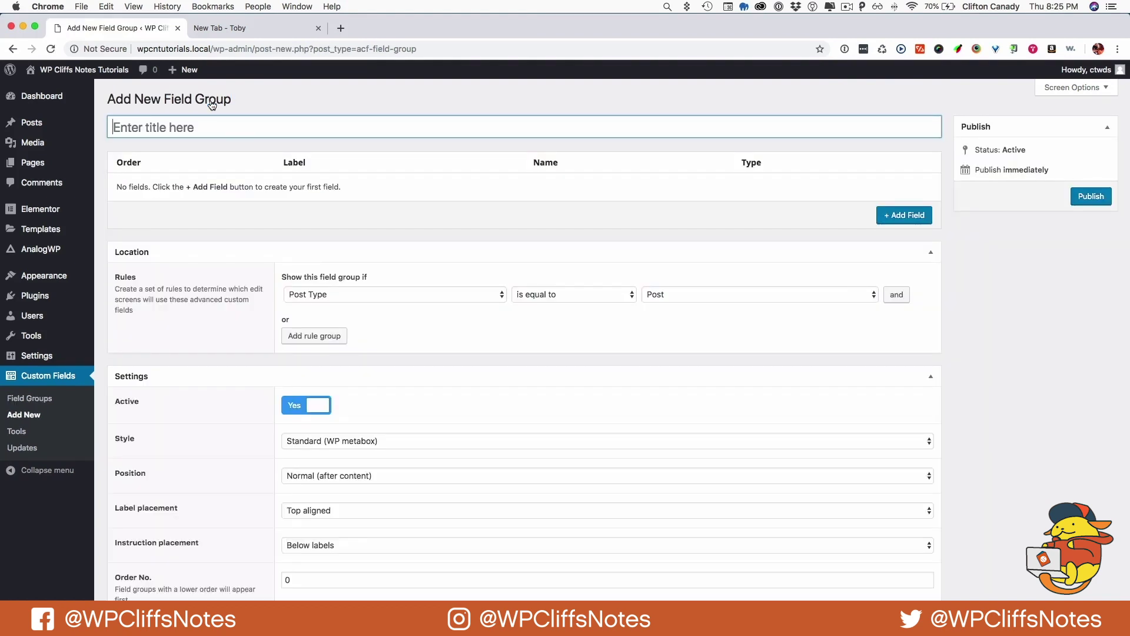
Title the new field group Photographer and publish it.
type("Photographer")
left_click(1092, 197)
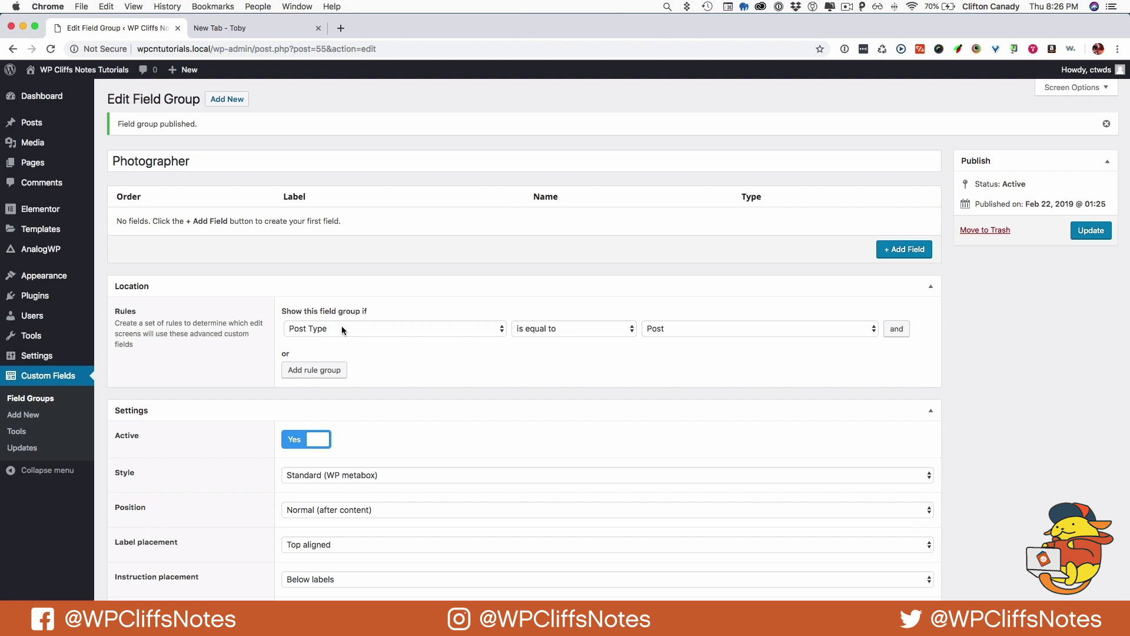
Set the field group's location rule to Page is equal to Home and update the group.
left_click(341, 329)
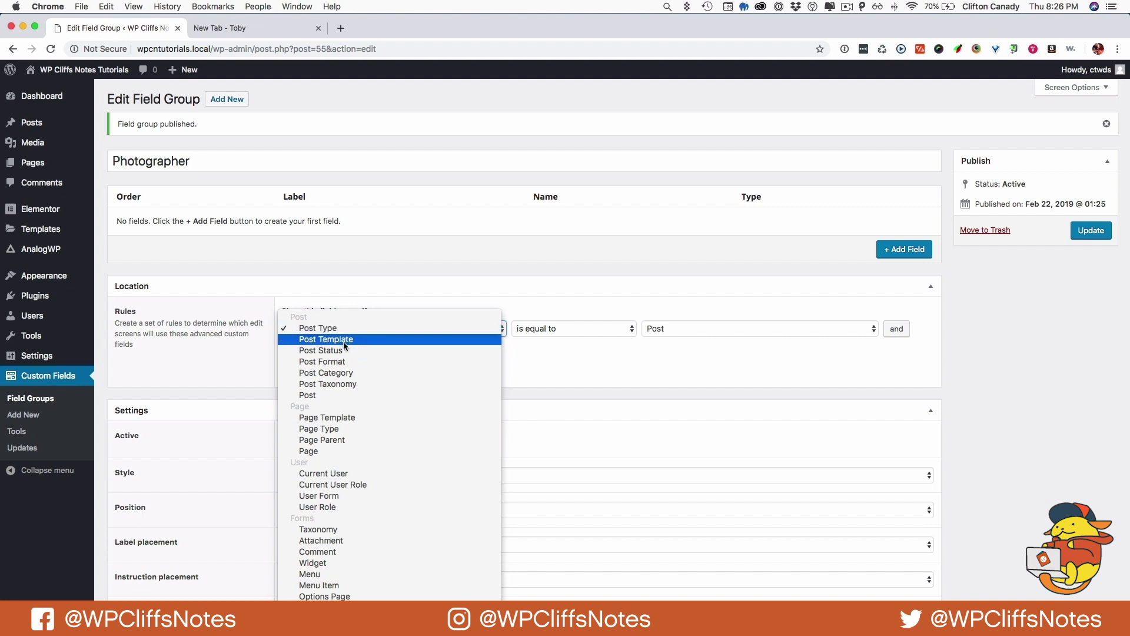
left_click(309, 451)
left_click(662, 329)
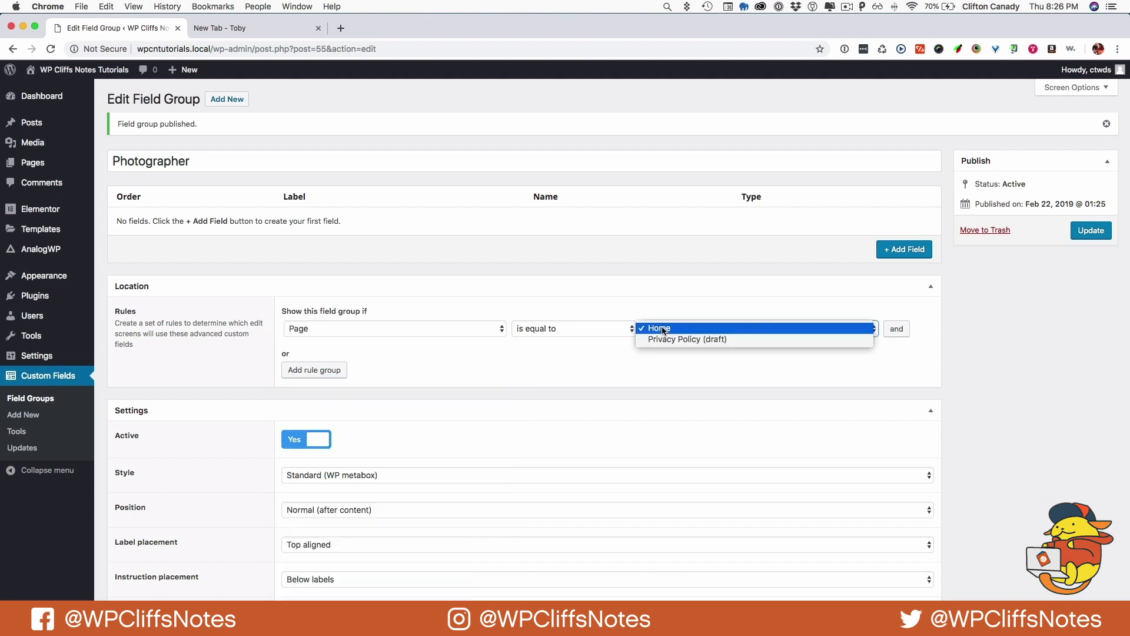
left_click(661, 329)
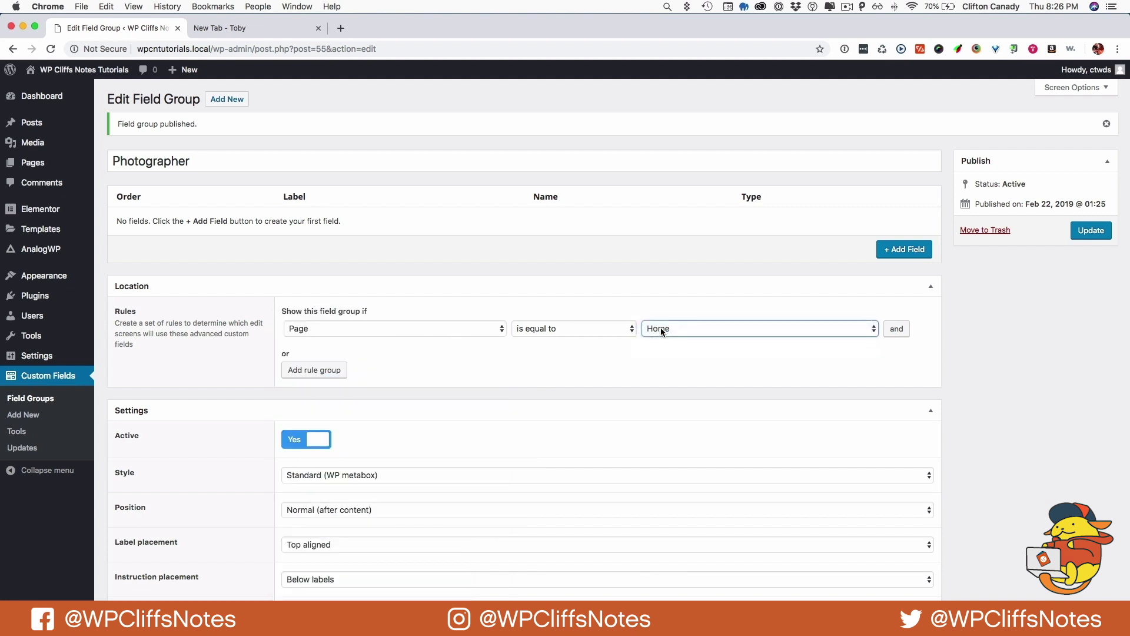
left_click(1090, 233)
Review the field group's Position and Style options, keeping Normal (after content) and Standard (WP metabox).
scroll(243, 568, "down", 3)
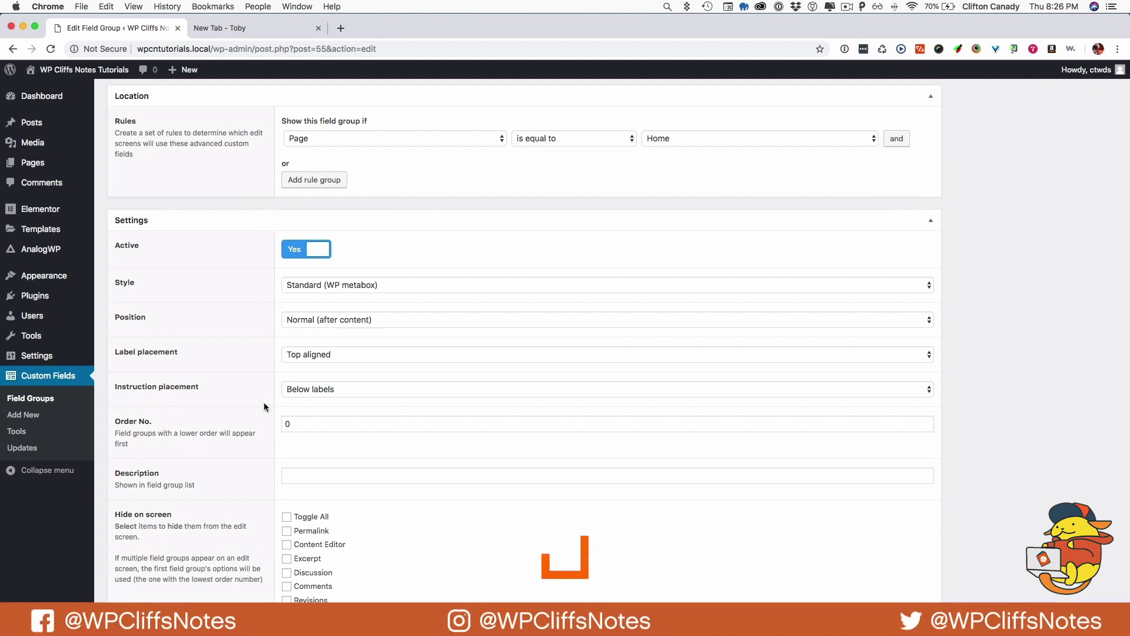
left_click(294, 321)
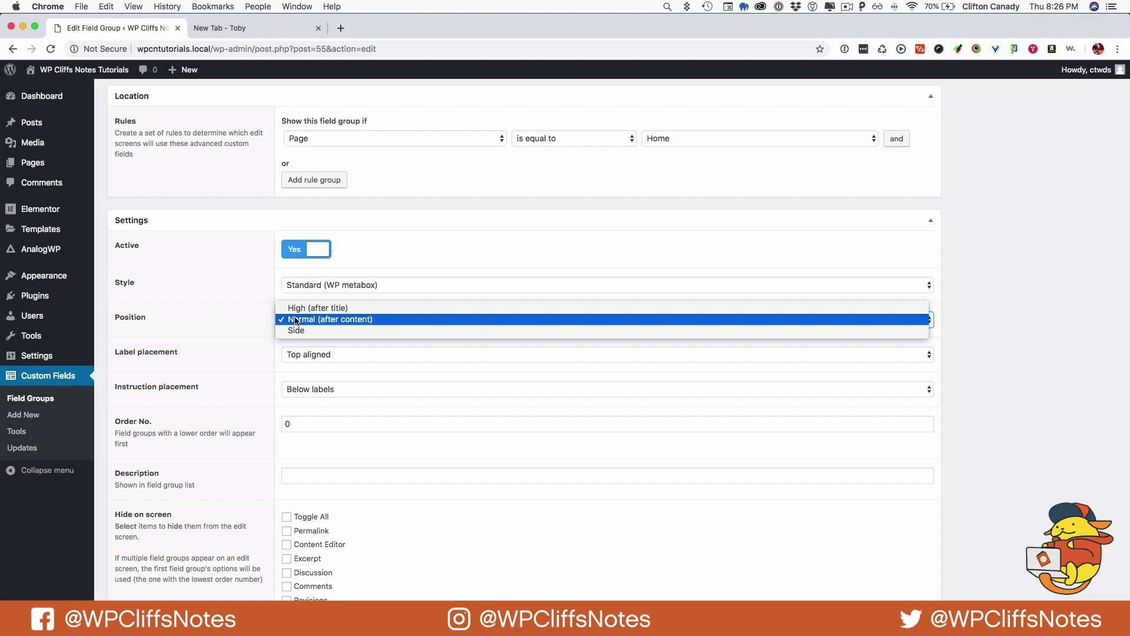
left_click(301, 319)
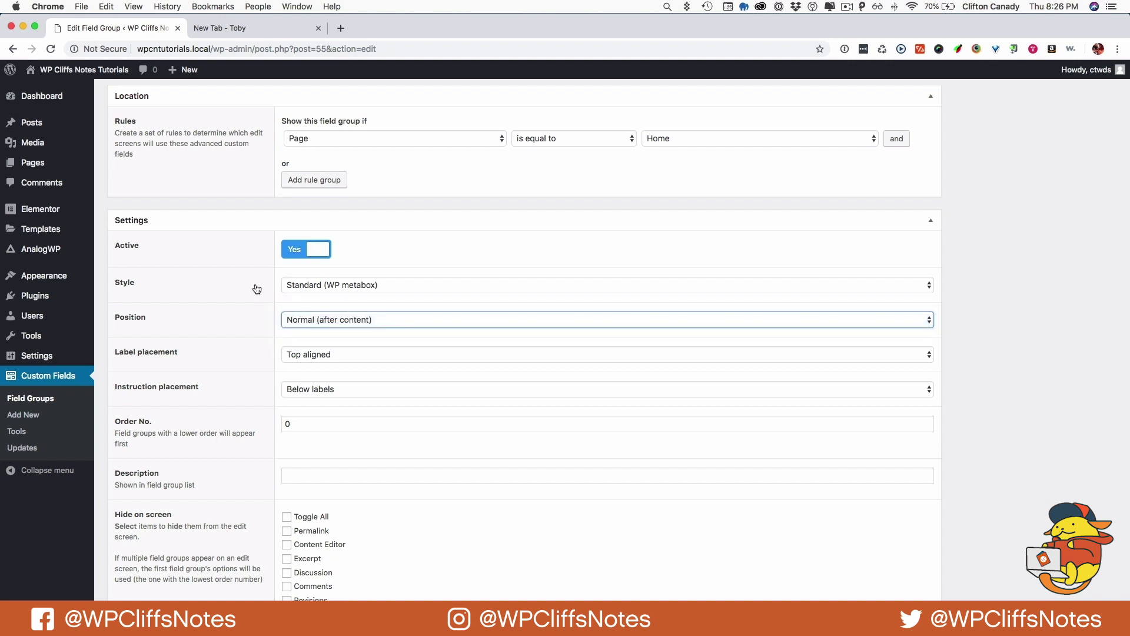
left_click(292, 286)
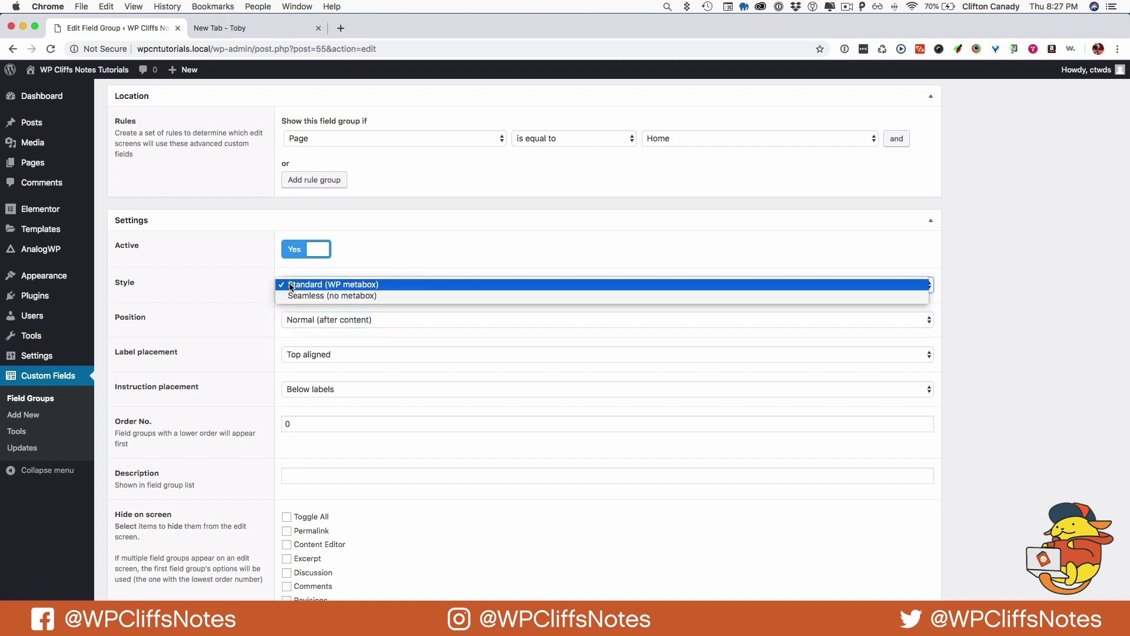
left_click(290, 286)
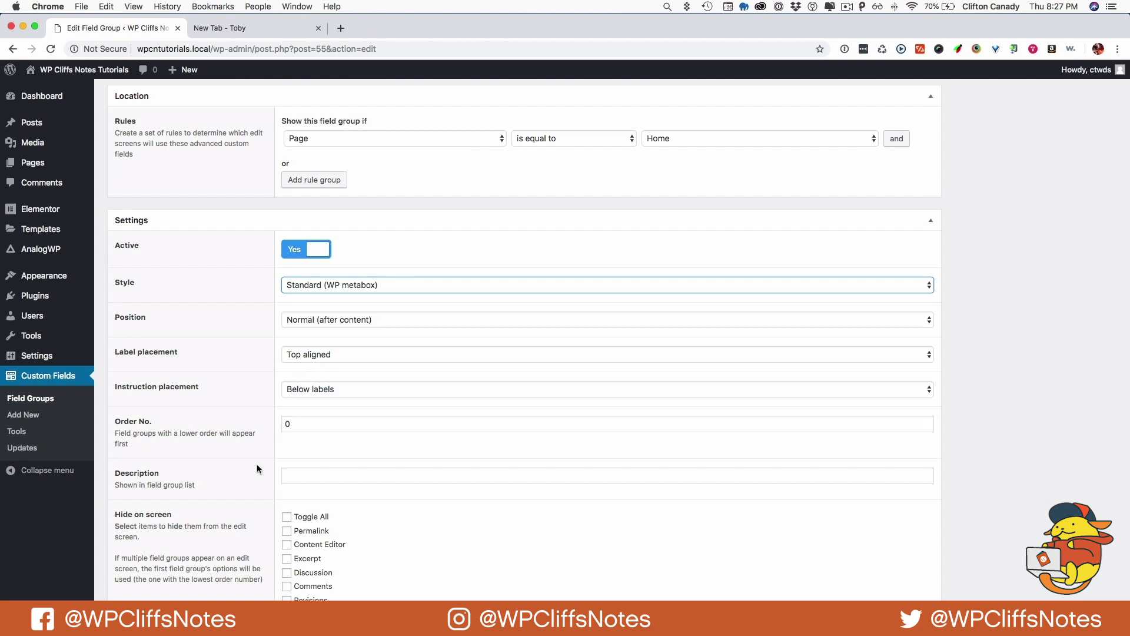
Hide the Content Editor from the edit screen in the Photographer field group's settings.
scroll(276, 448, "down", 3)
left_click(287, 404)
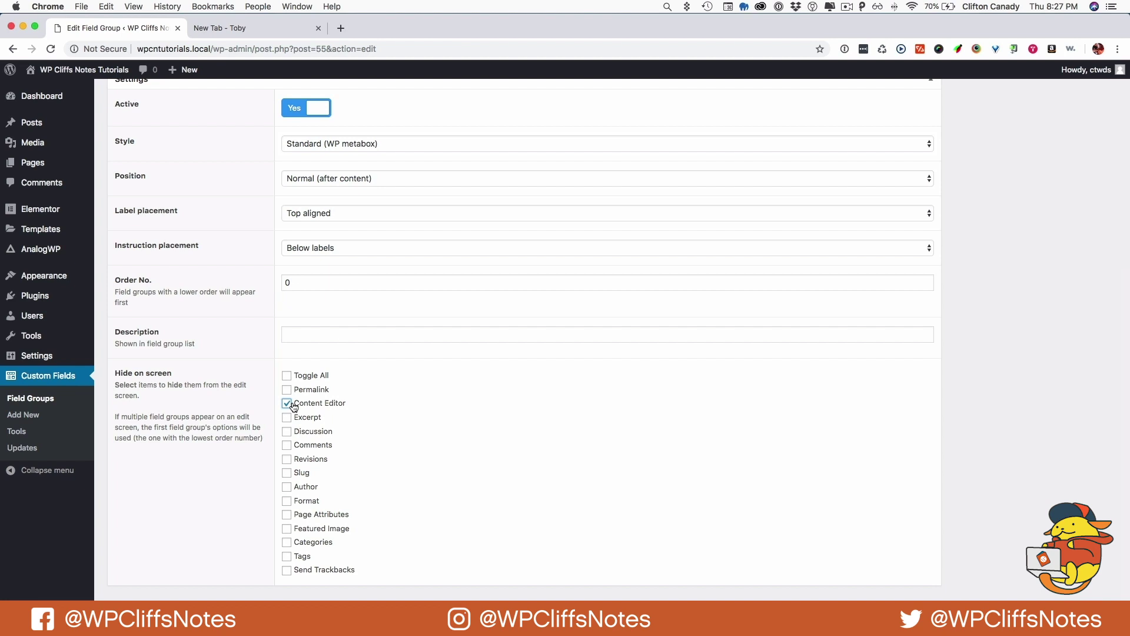
scroll(982, 257, "up", 6)
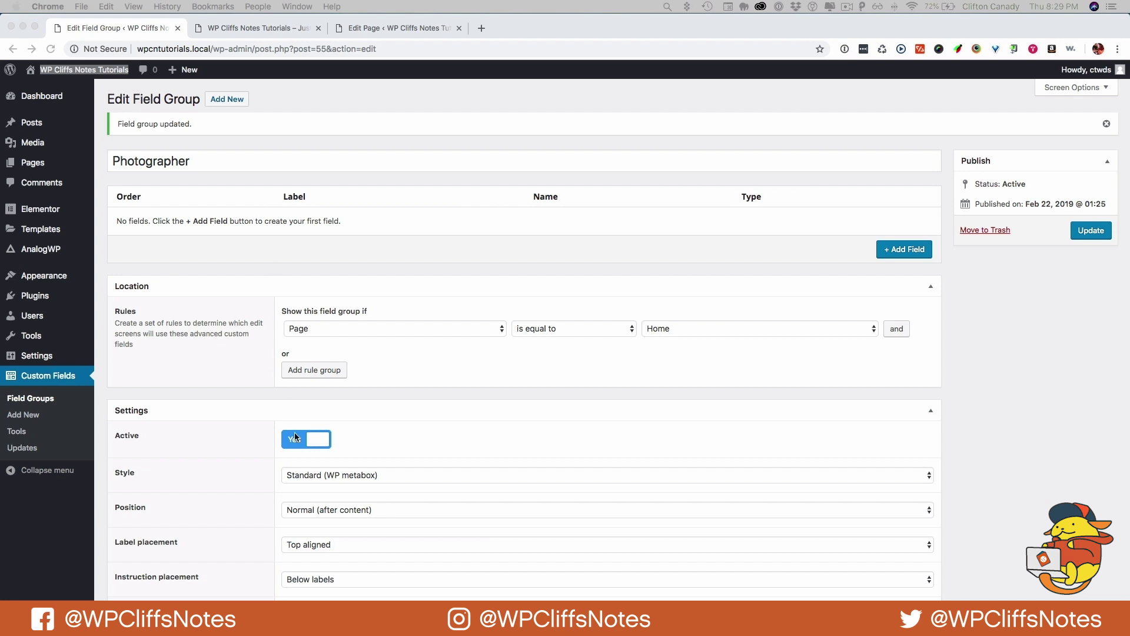
scroll(292, 489, "down", 6)
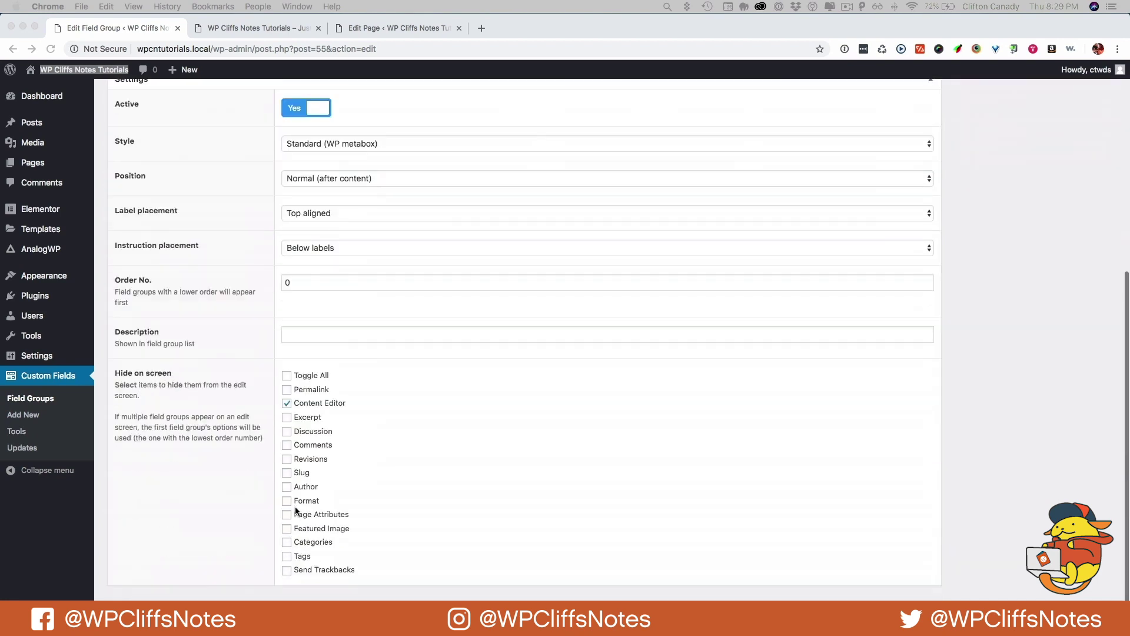
scroll(296, 510, "up", 6)
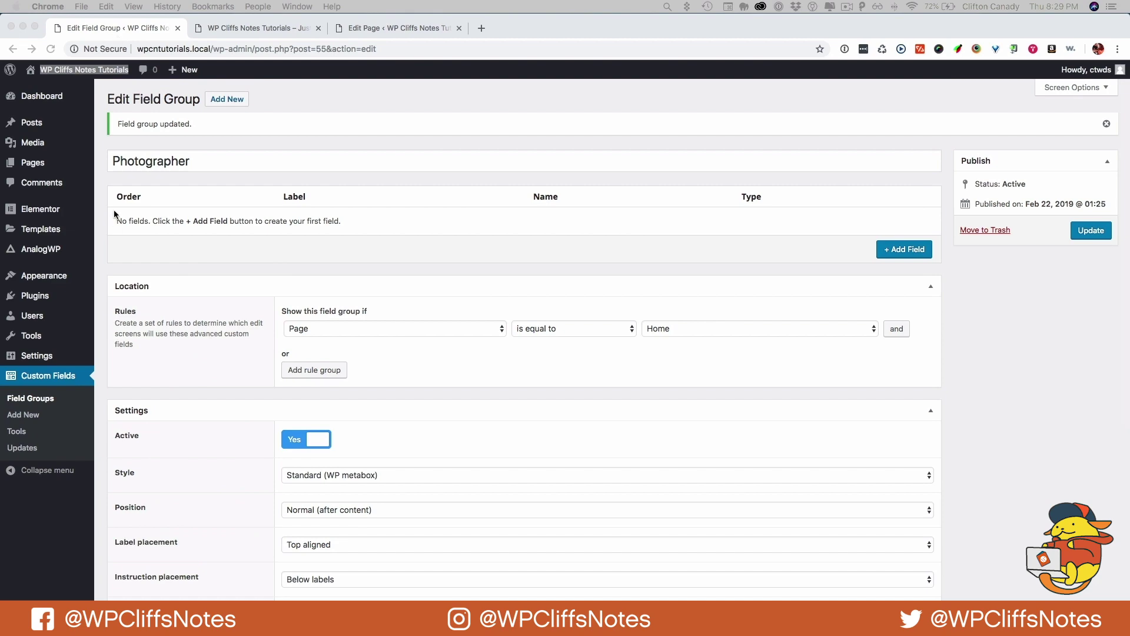
Look over the published home page and its edit page alongside the field group.
key("ctrl+Tab")
scroll(330, 404, "down", 8)
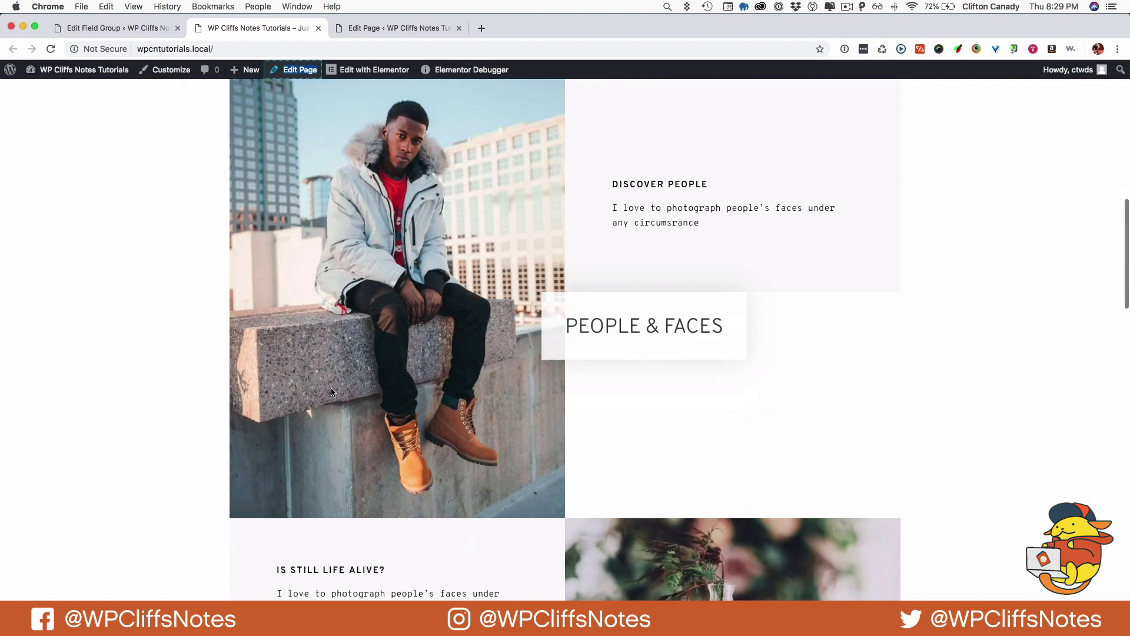
scroll(331, 392, "up", 9)
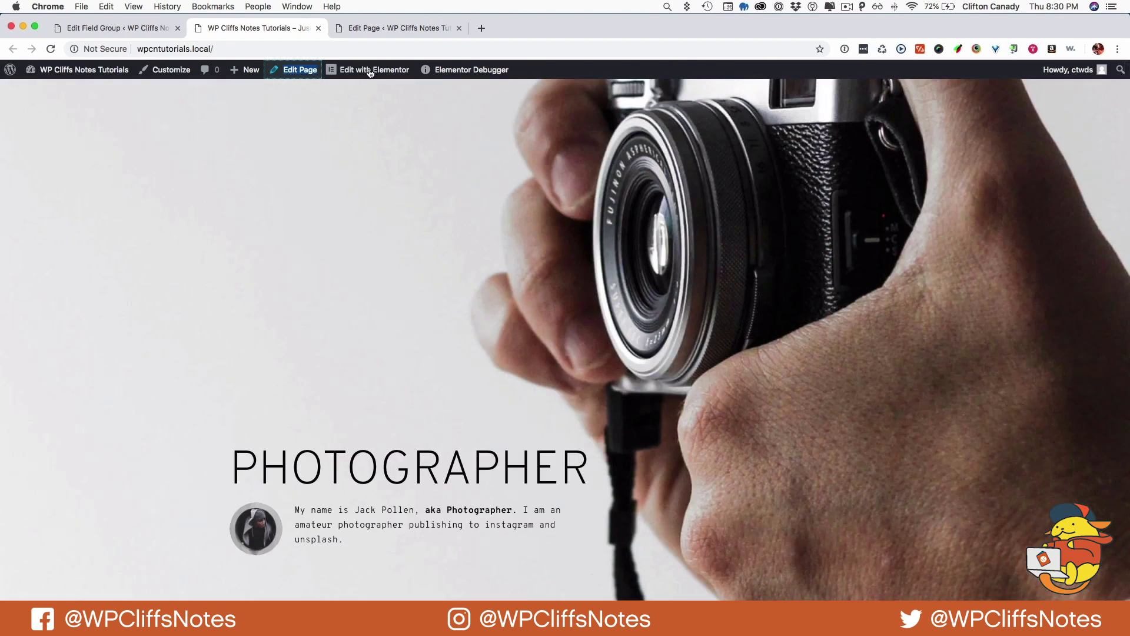
left_click(366, 28)
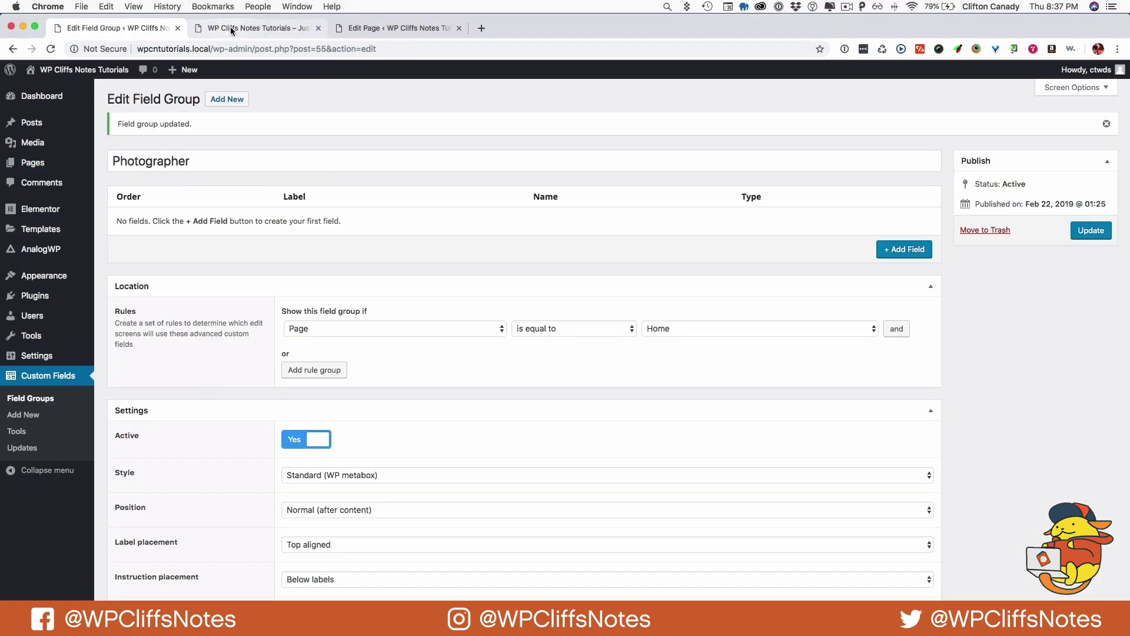
left_click(231, 29)
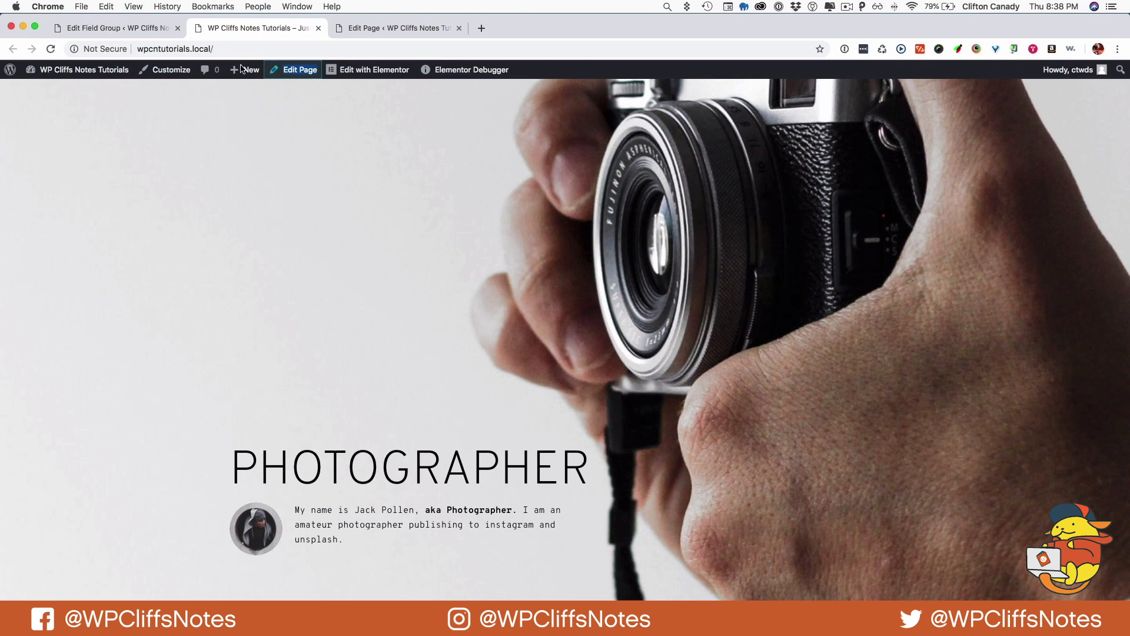
Add a field labelled Hero Image with field type Image to the Photographer field group, and collapse its settings.
left_click(98, 27)
left_click(913, 247)
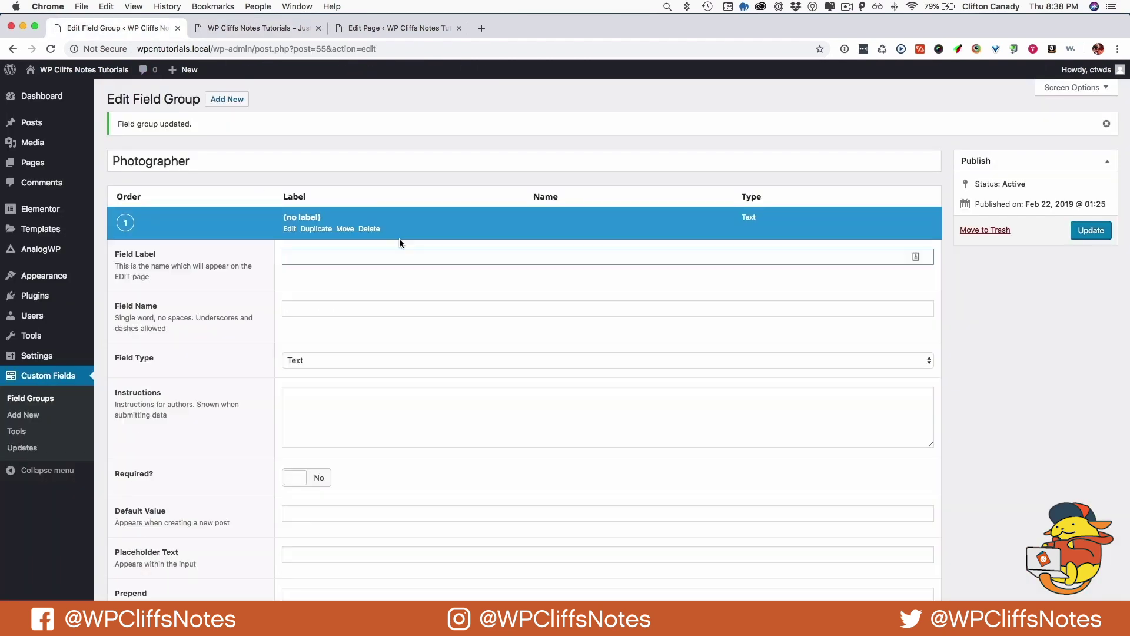
type("Hero Image")
left_click(312, 359)
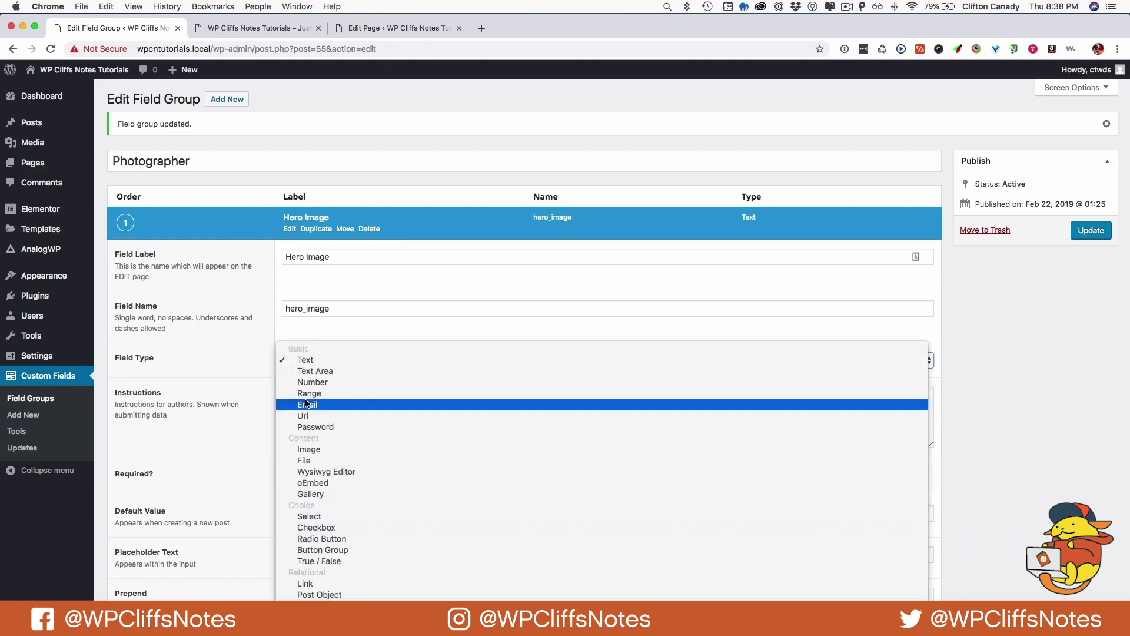
left_click(308, 449)
left_click(766, 236)
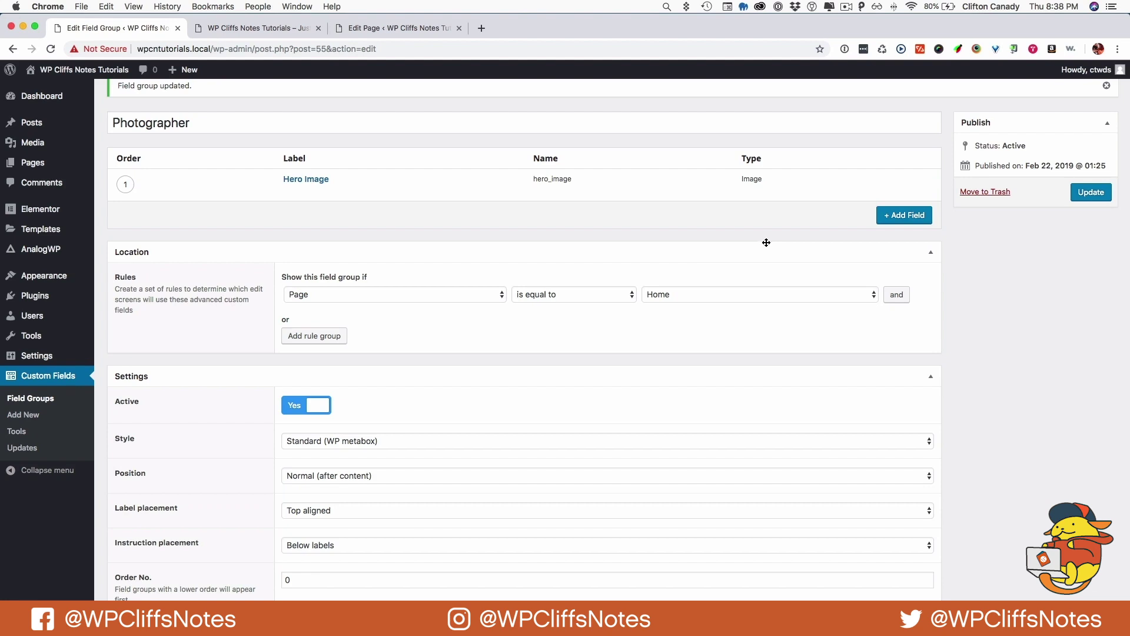
Examine the published home page's sections from the hero down to the social links, plus the Home page's edit screen.
left_click(248, 28)
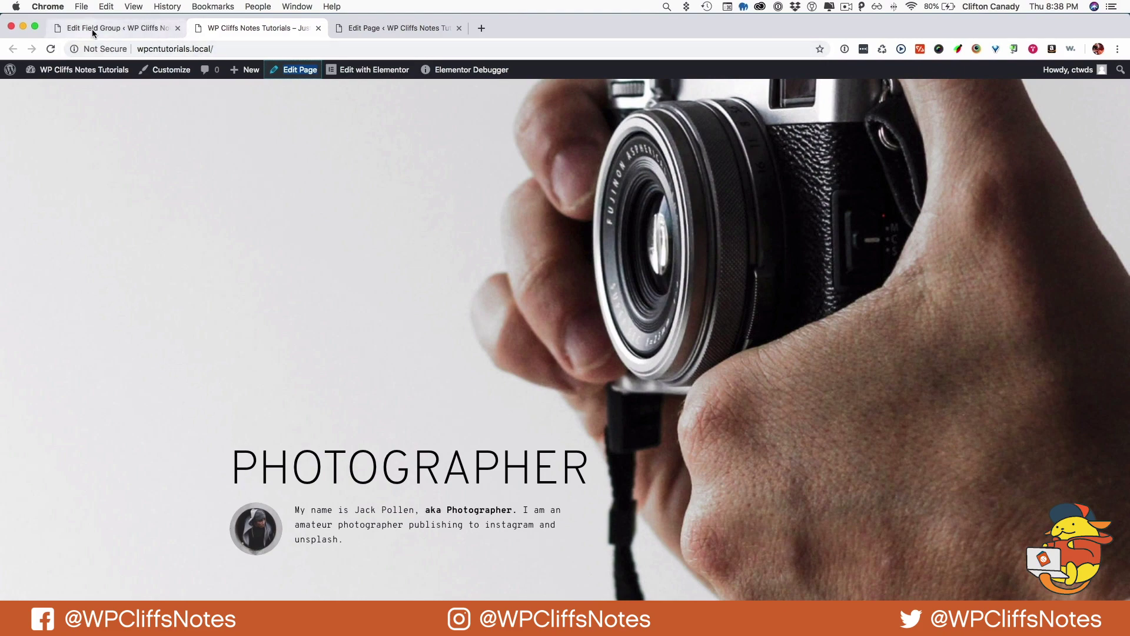
scroll(391, 410, "down", 10)
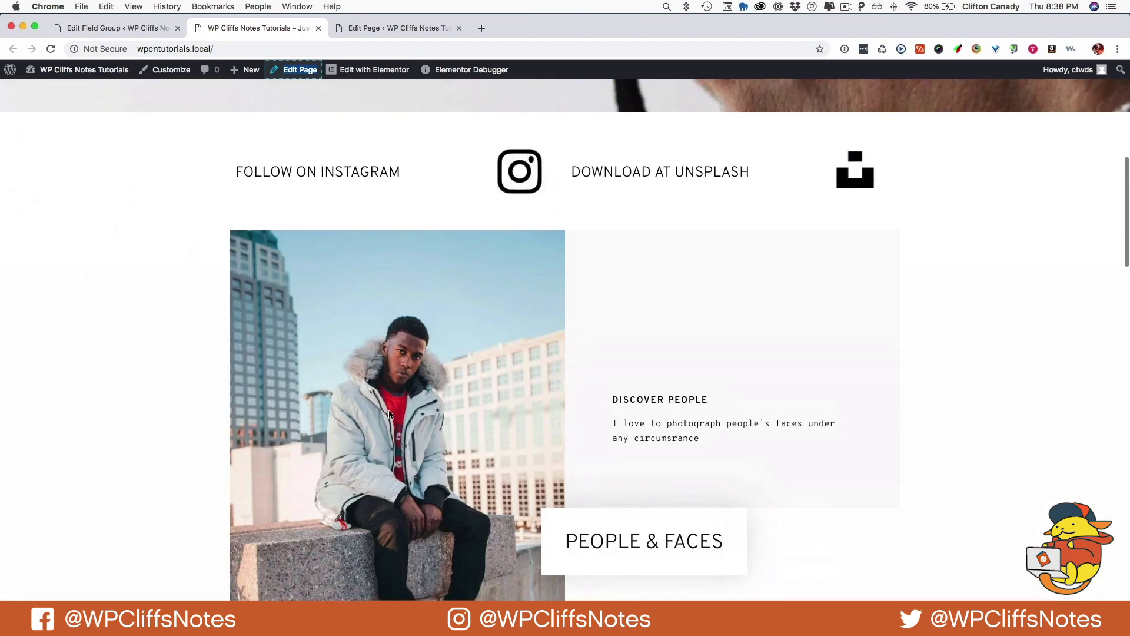
scroll(389, 414, "up", 1)
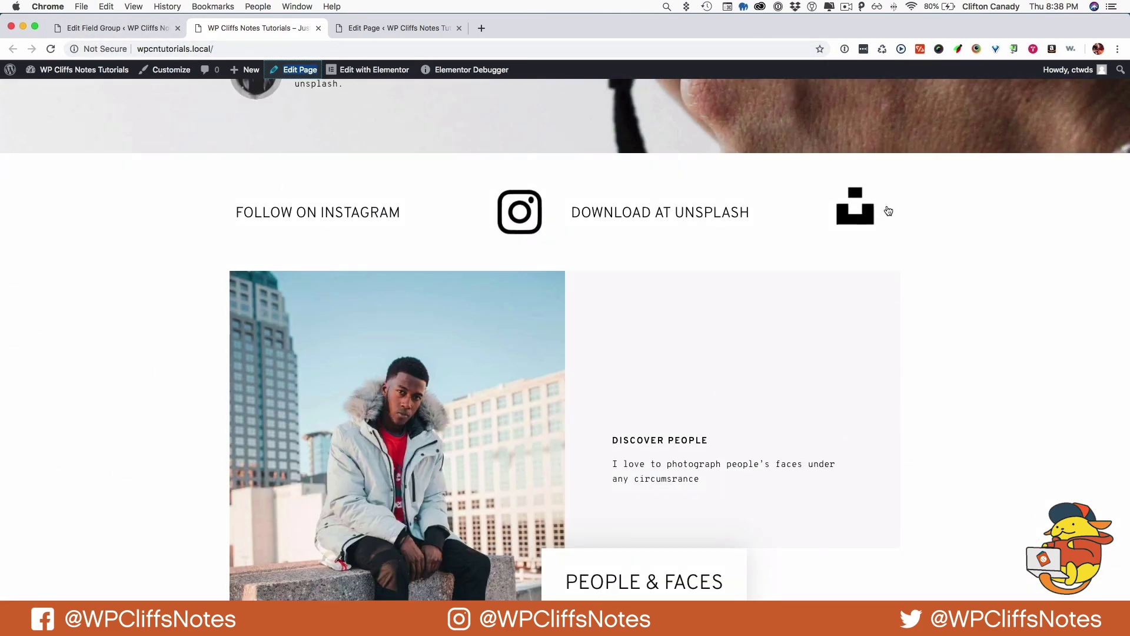
scroll(203, 419, "down", 3)
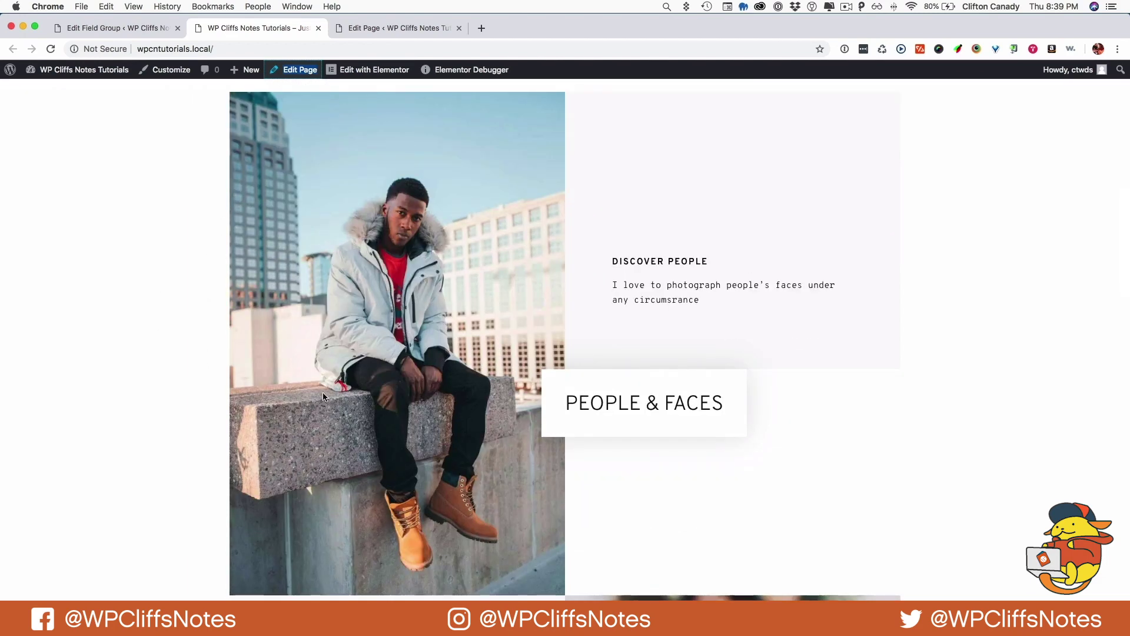
scroll(286, 412, "down", 5)
scroll(290, 433, "down", 1)
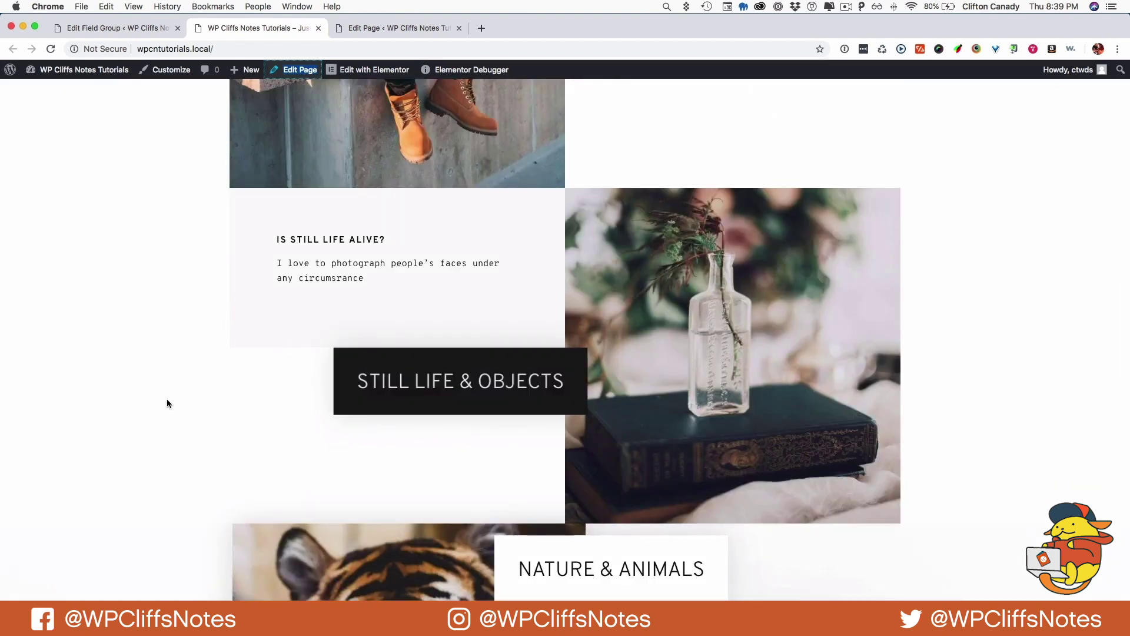
scroll(168, 398, "down", 7)
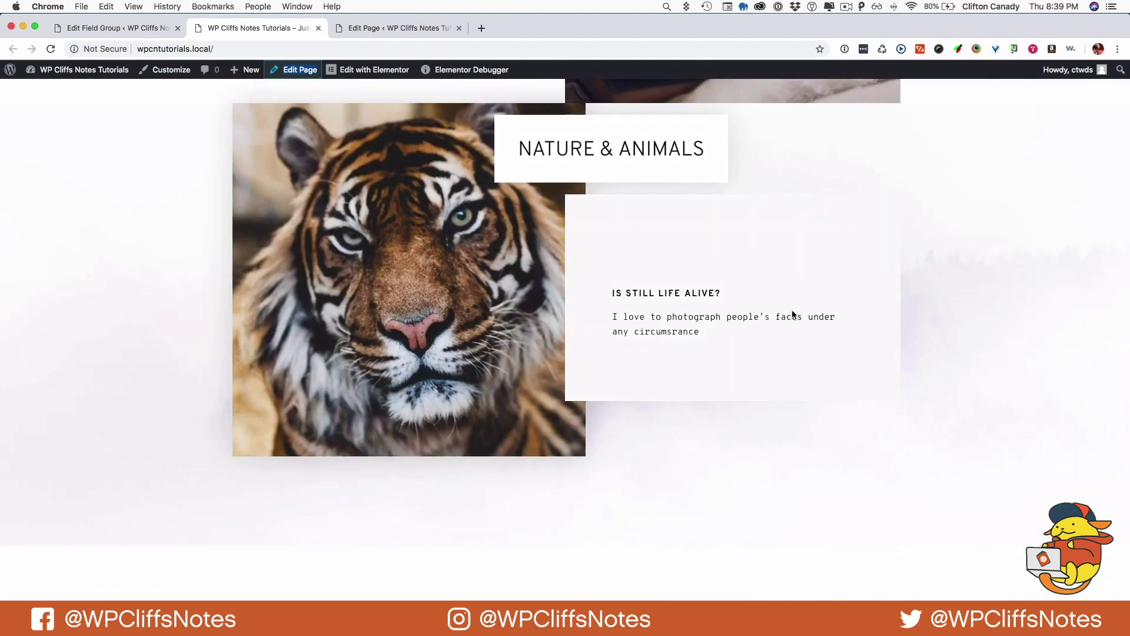
scroll(123, 504, "down", 4)
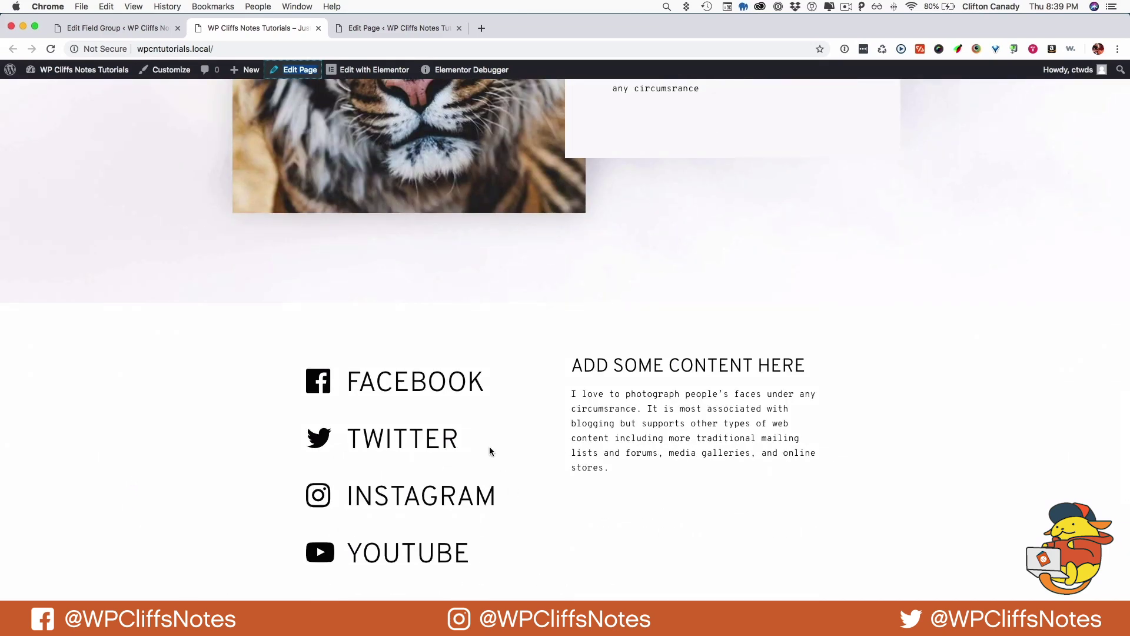
scroll(499, 465, "up", 15)
left_click(118, 27)
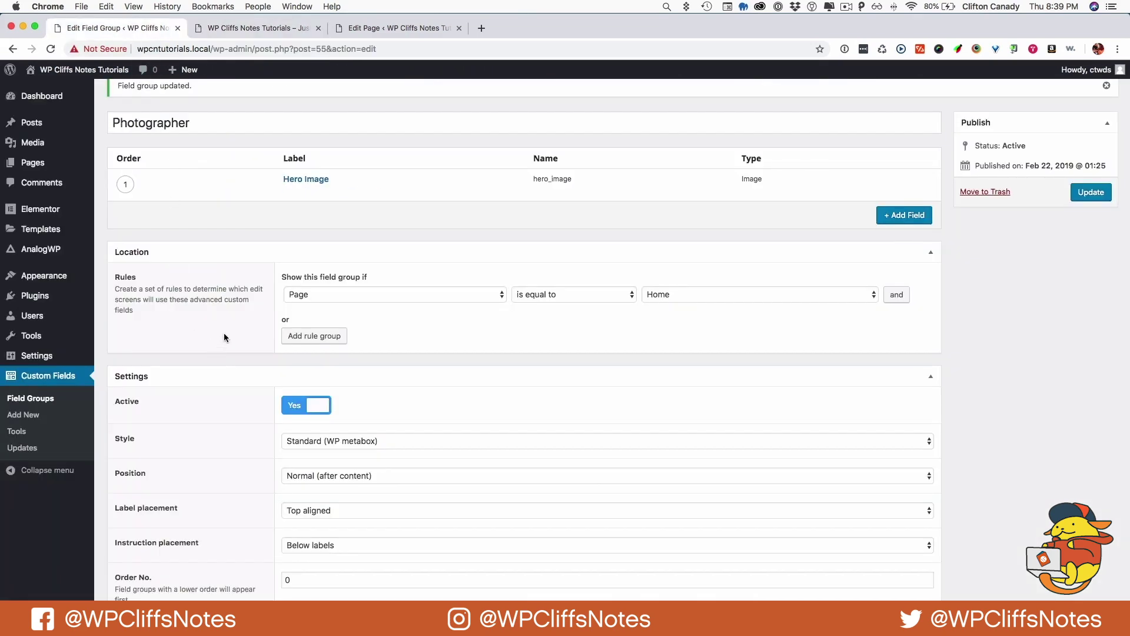
left_click(360, 29)
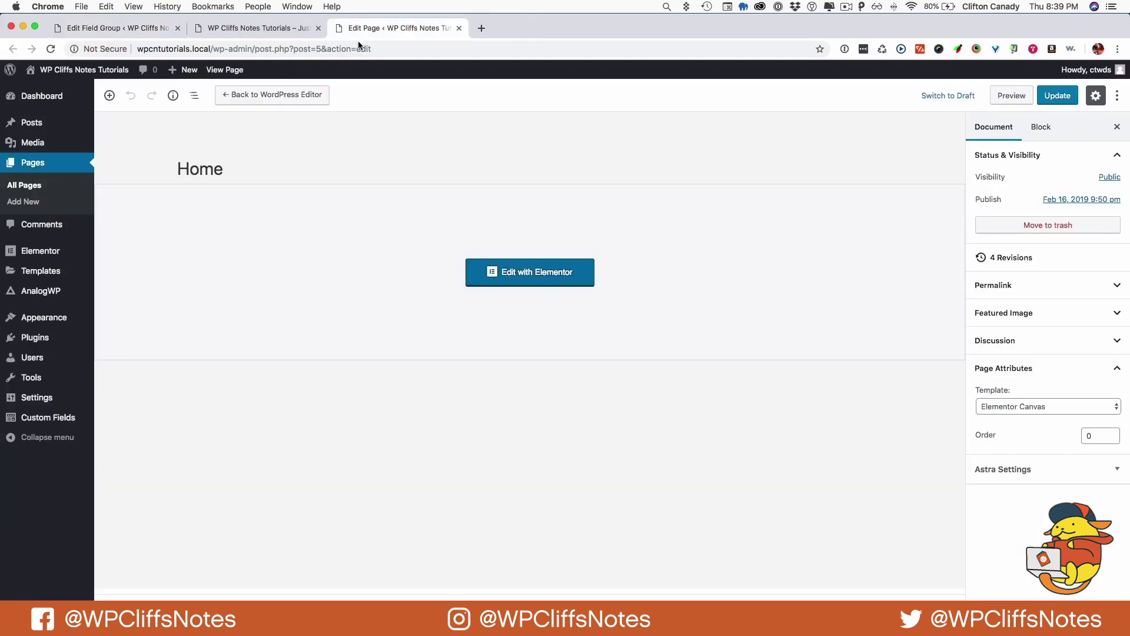
Add a second field to the Photographer field group and set its field type to Group.
left_click(139, 31)
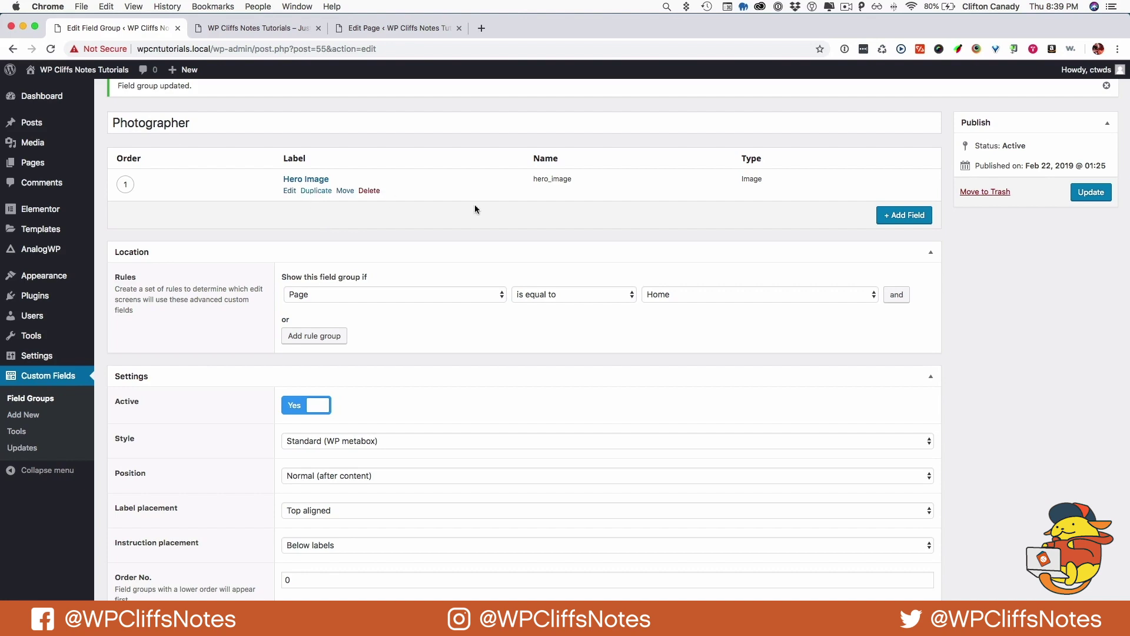
left_click(901, 214)
scroll(236, 485, "down", 2)
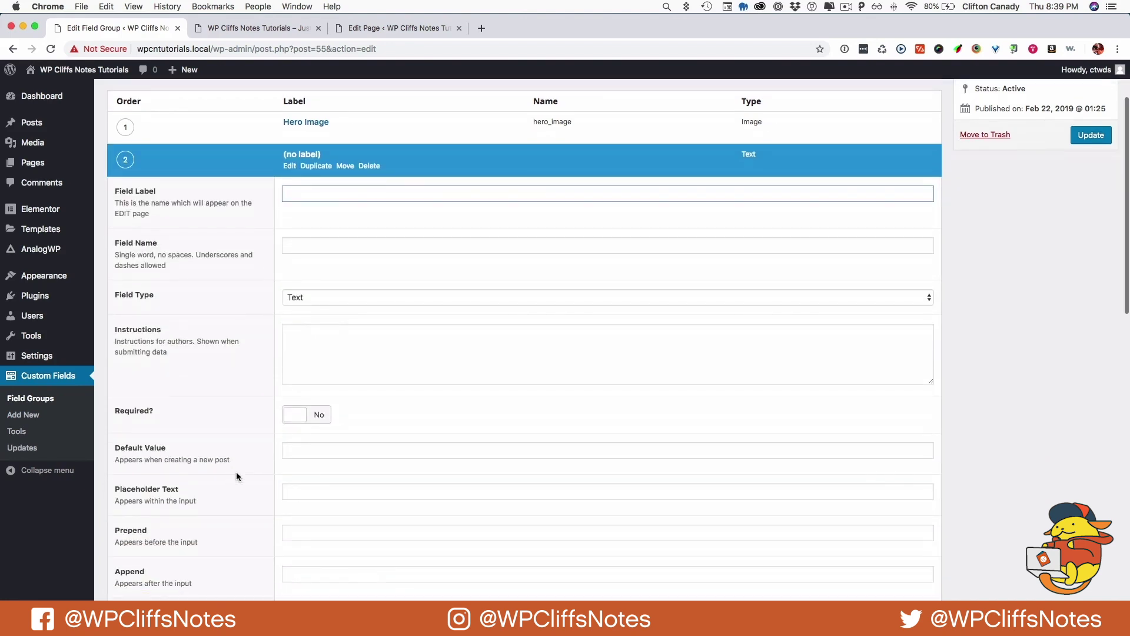
left_click(298, 301)
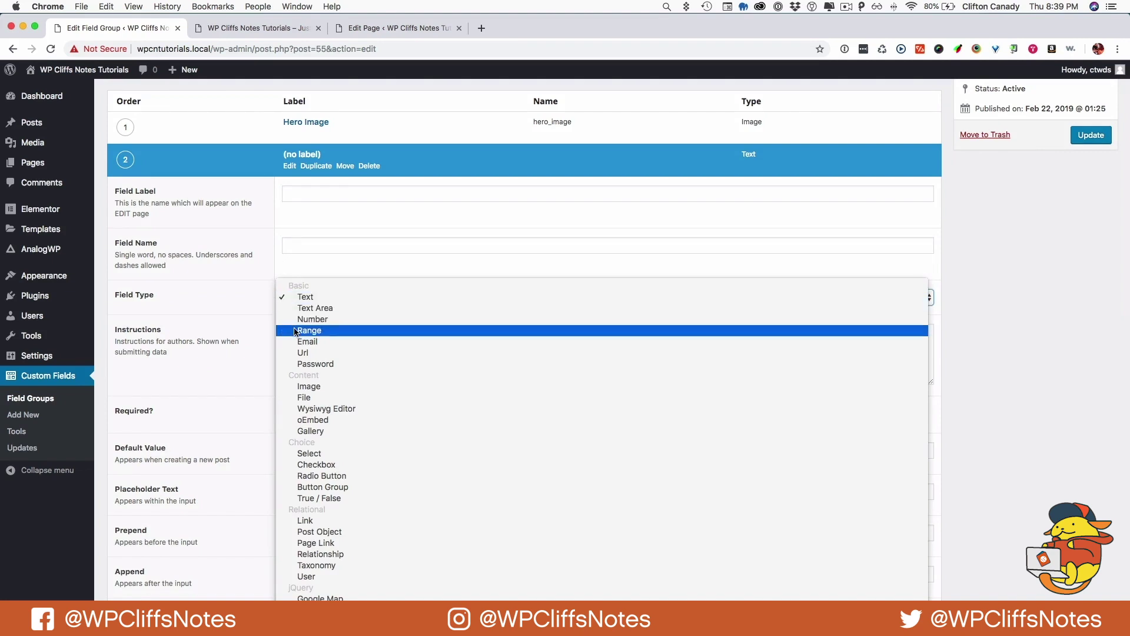
type("group")
key("Return")
Move the Hero Image field into the group field's sub fields and label the group Hero.
left_click_drag(125, 127, 312, 452)
left_click(290, 164)
type("Hero")
Remove Hero from the Hero Image sub field, making its label Image and its field name image.
left_click(427, 453)
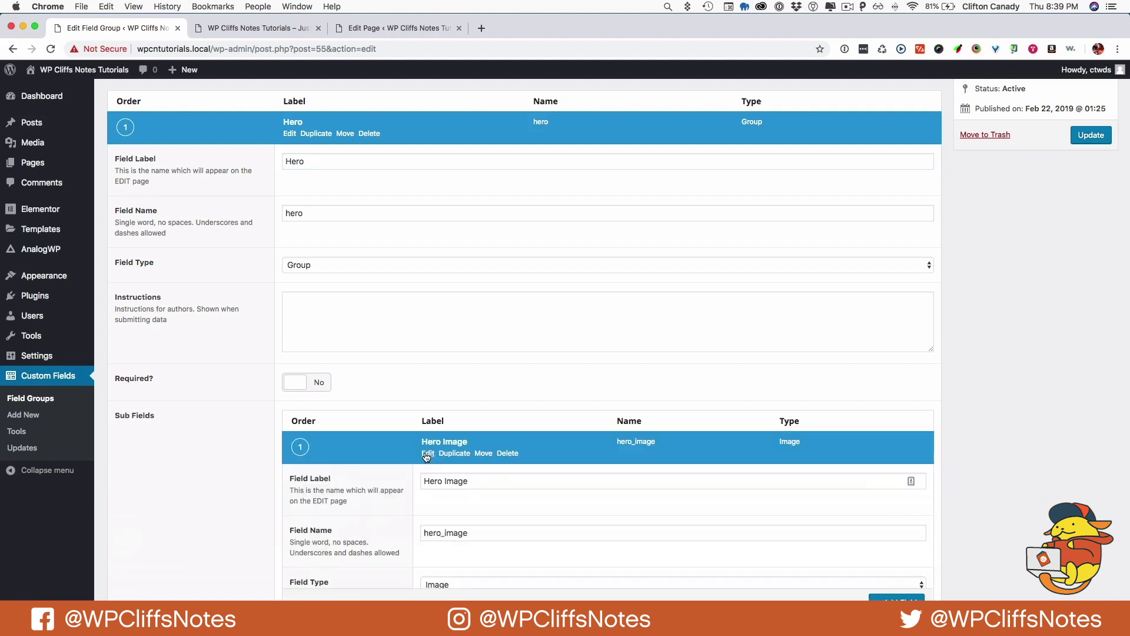
left_click_drag(444, 481, 375, 477)
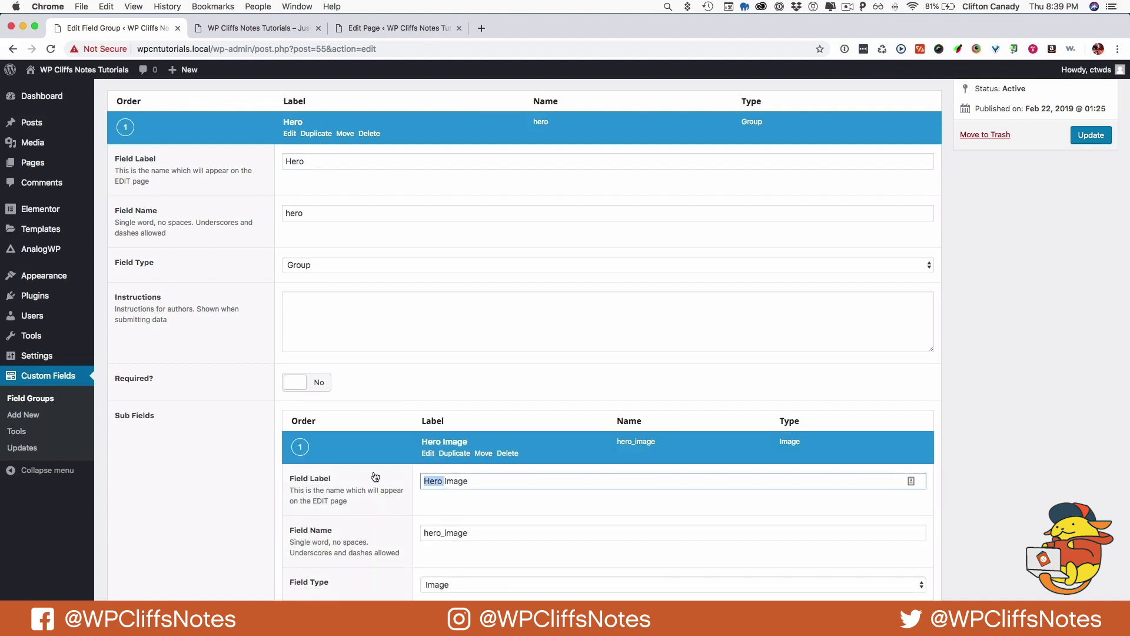
key("BackSpace")
left_click(436, 534)
Rename the Hero group's Image sub field to Background Image, with the field name background_image, and collapse it.
left_click(423, 481)
type("Bak")
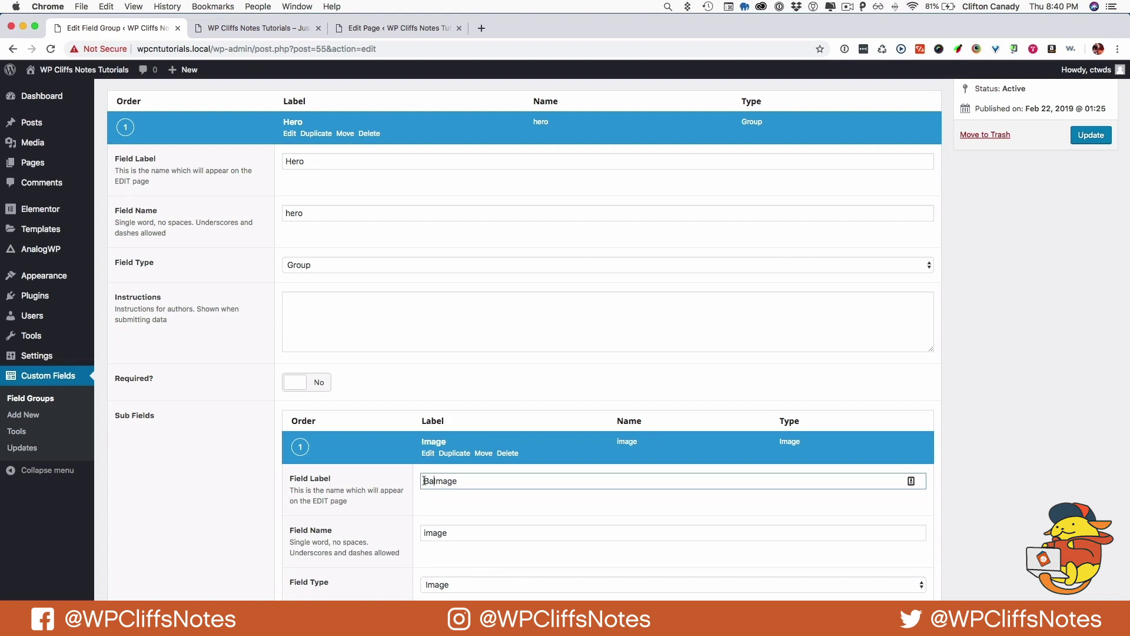
key("BackSpace")
type("ckground")
key("Return")
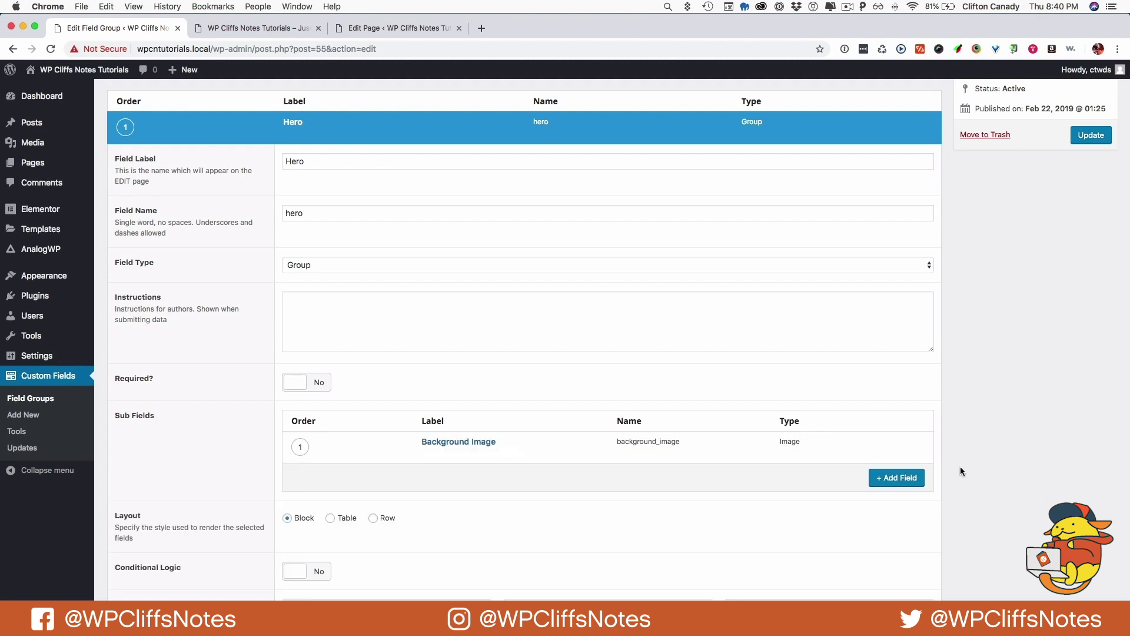
Check the published hero section and add a Text sub field labelled Headline to the Hero group.
left_click(895, 474)
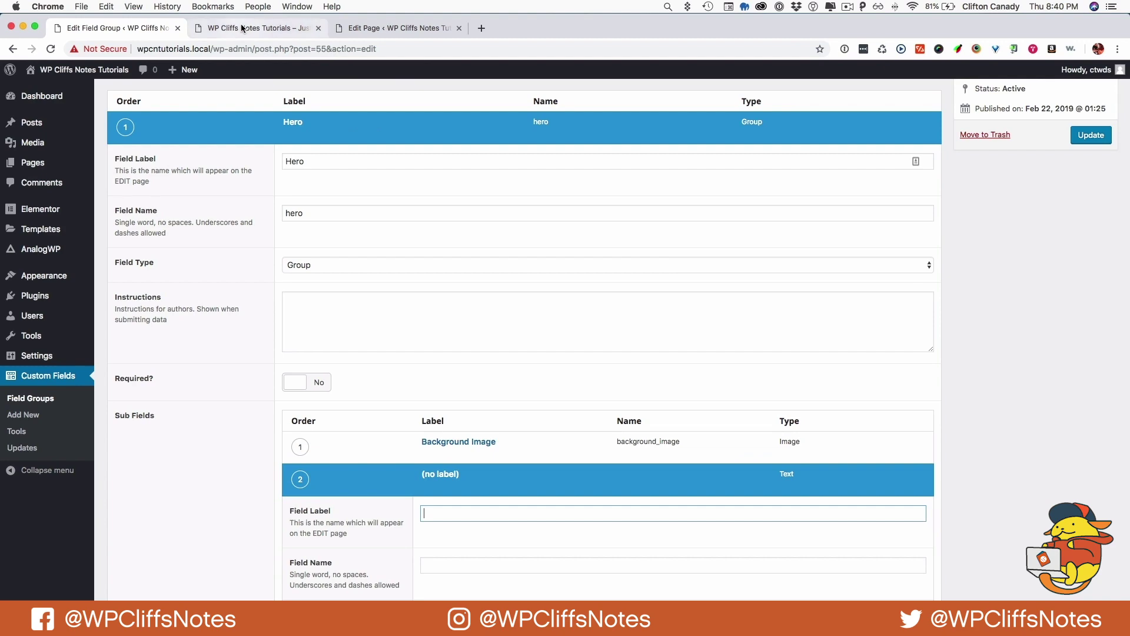
left_click(243, 29)
scroll(386, 259, "up", 6)
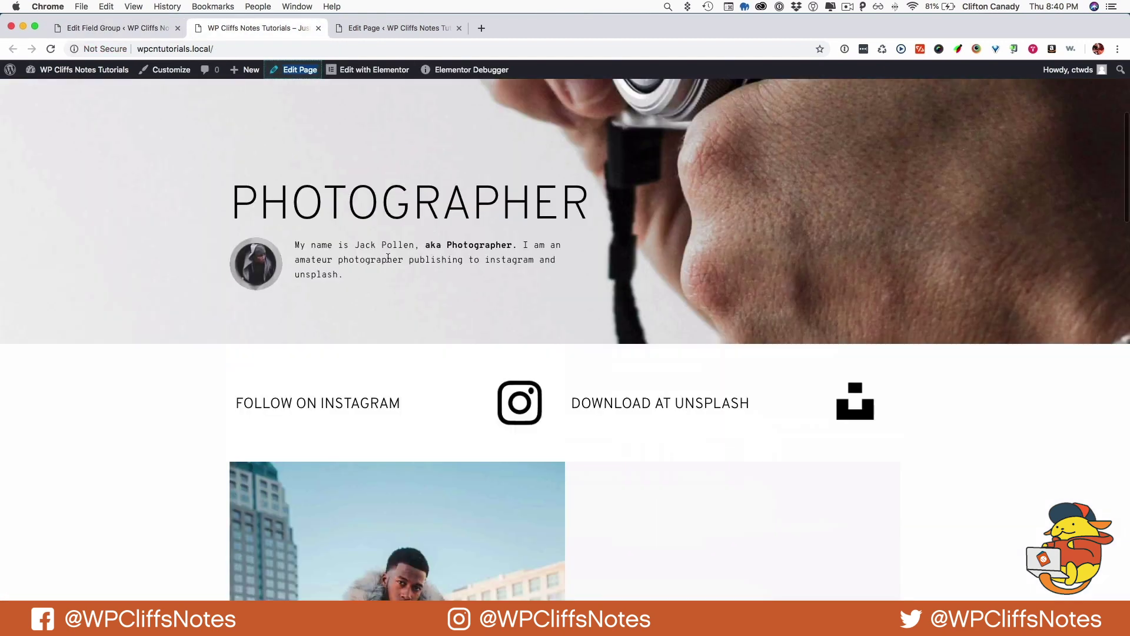
scroll(353, 253, "up", 3)
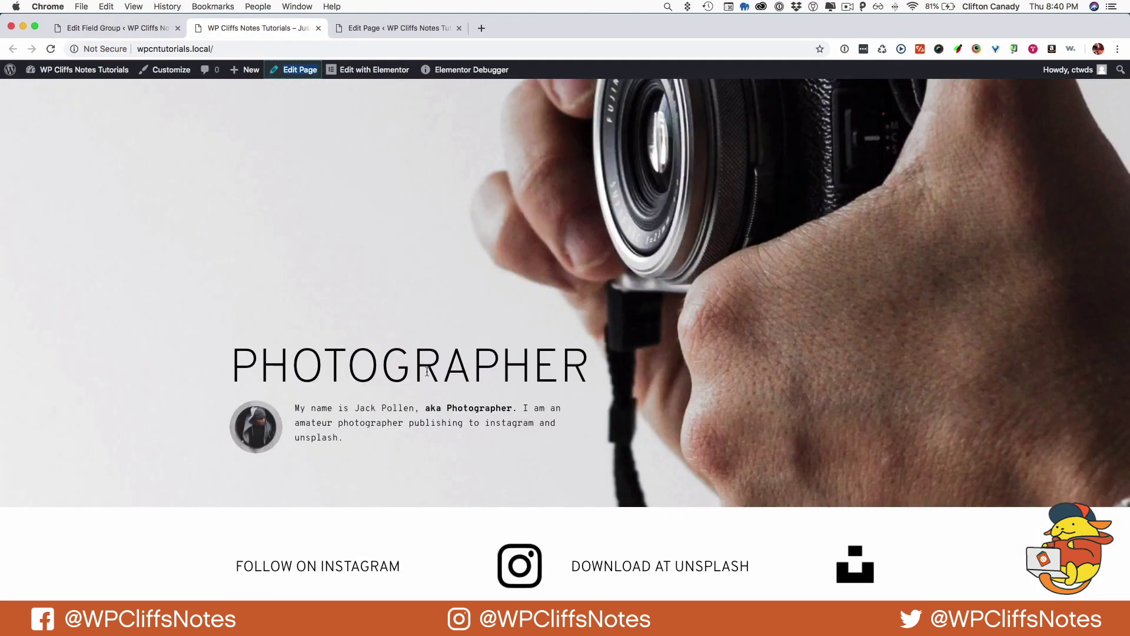
left_click(354, 28)
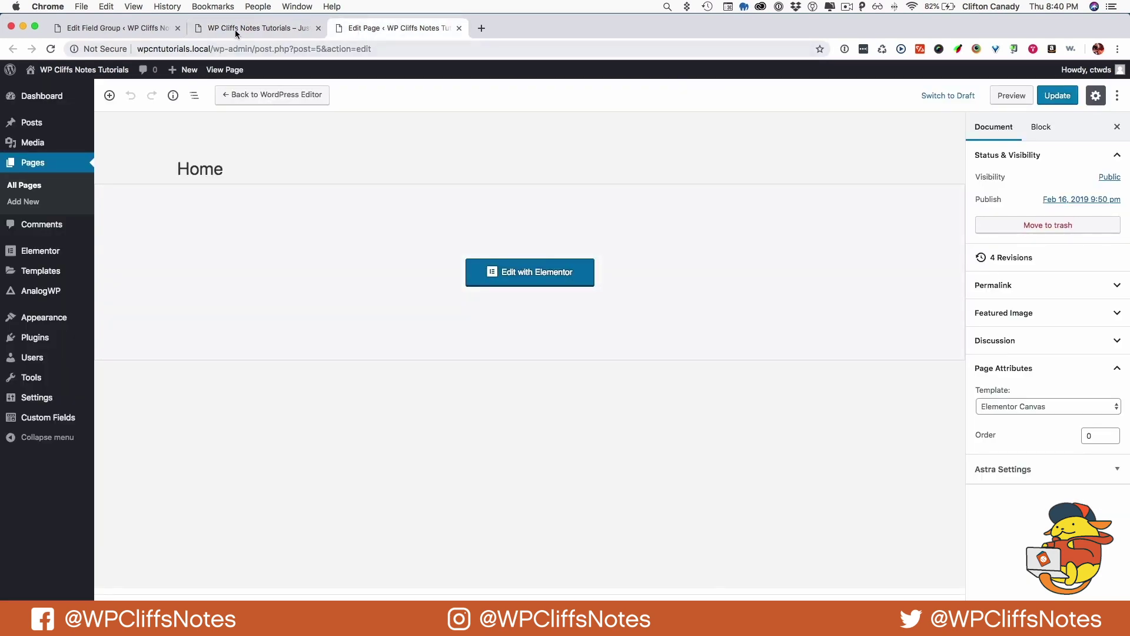
key("ctrl+Tab")
type("H")
type("eadline")
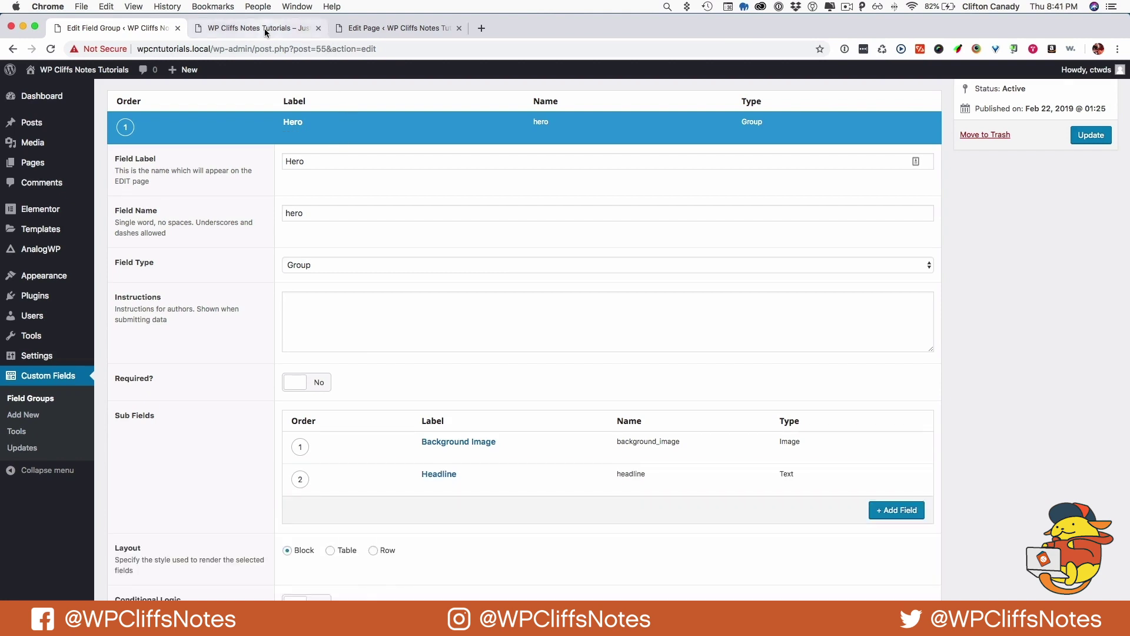
Check the hero's bio area on the published page and add Bio Photo and Bio Paragraph sub fields to the Hero group.
left_click(297, 27)
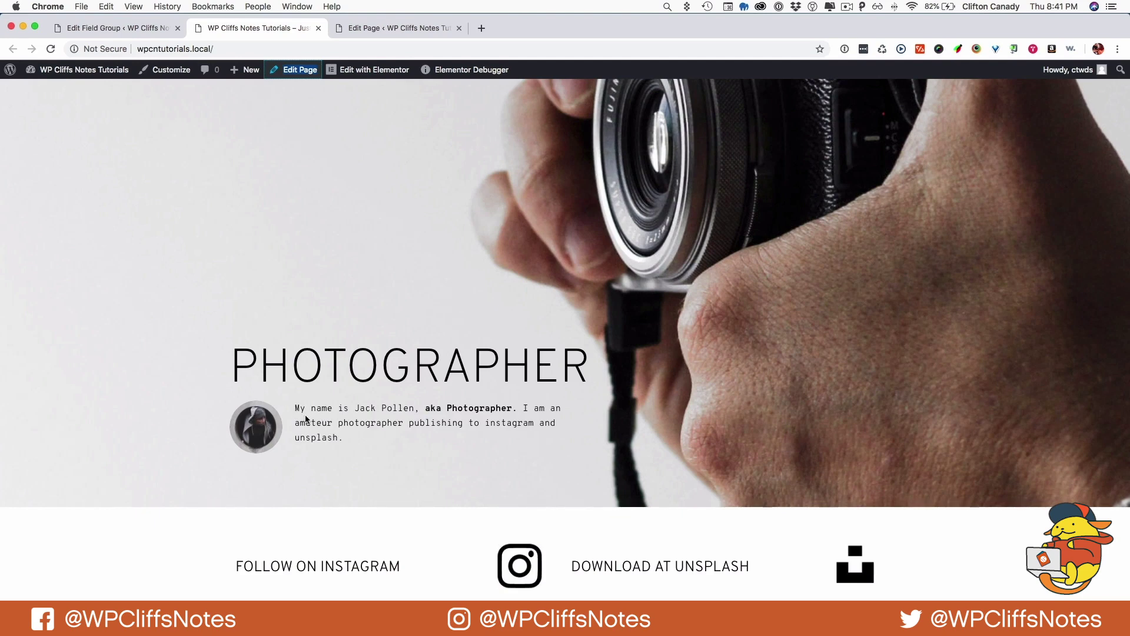
key("ctrl+shift+Tab")
left_click(899, 515)
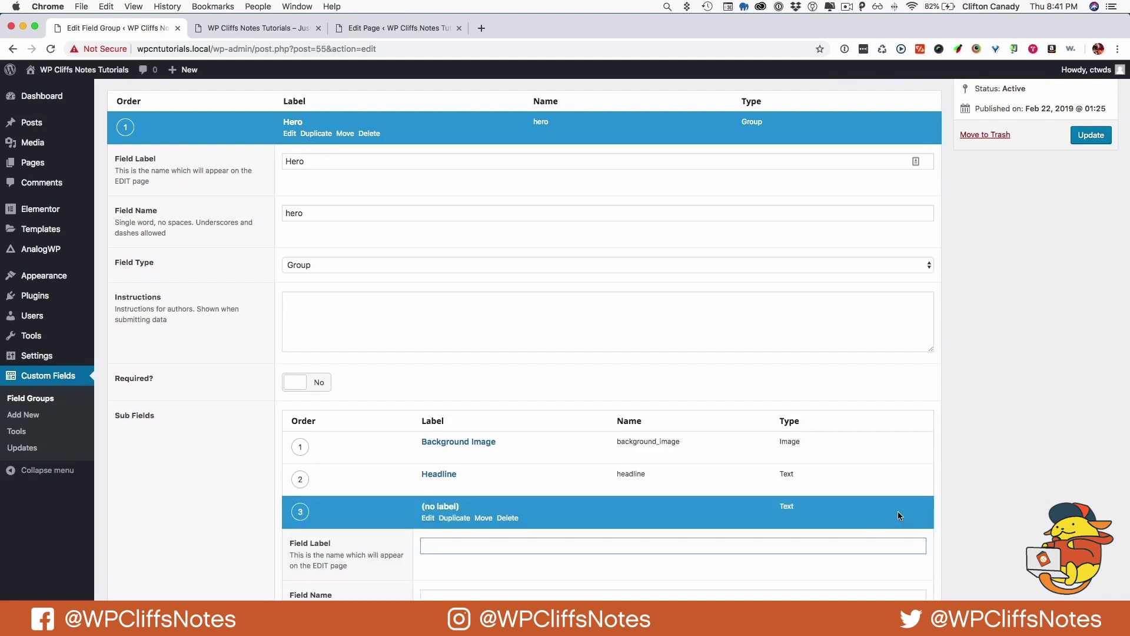
type("bi")
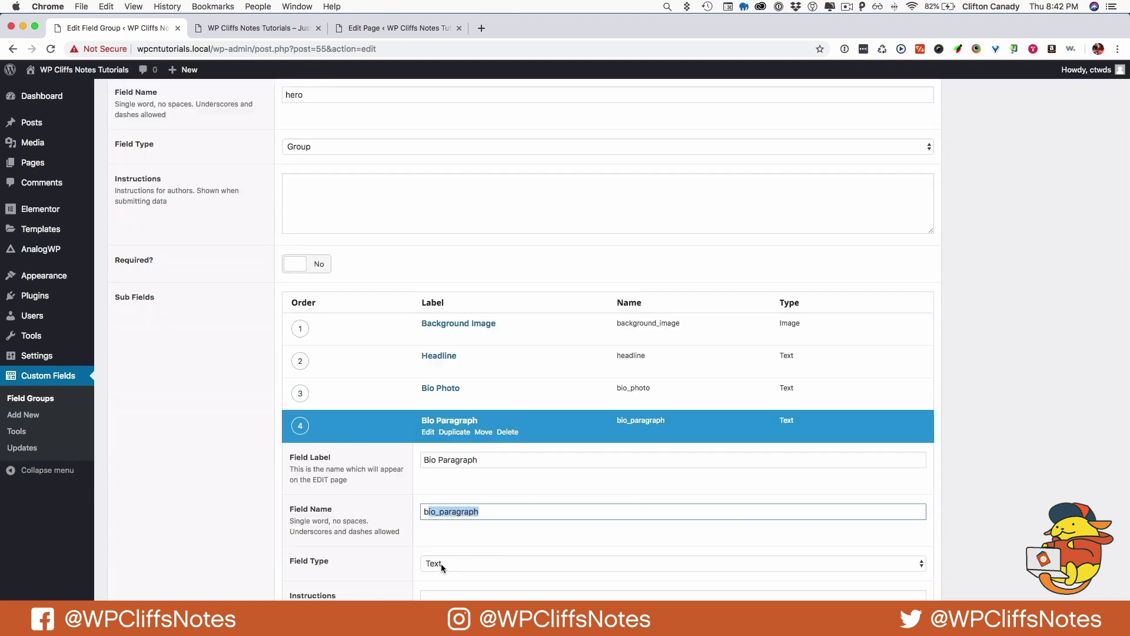
Set the Bio Paragraph sub field's type to Wysiwyg Editor.
left_click(512, 563)
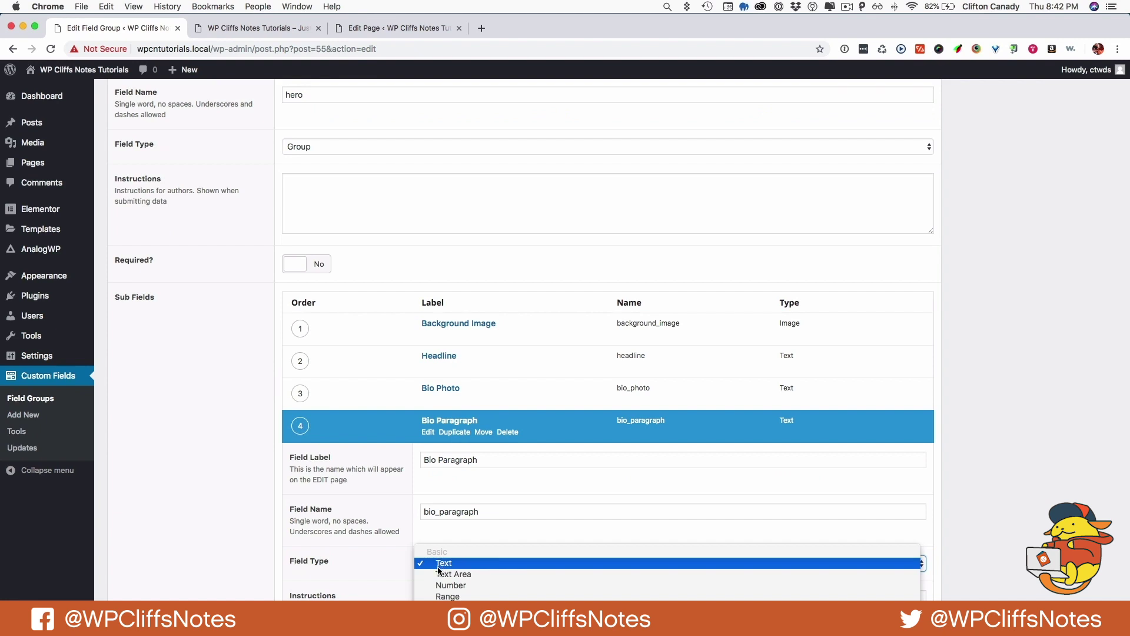
scroll(444, 597, "down", 5)
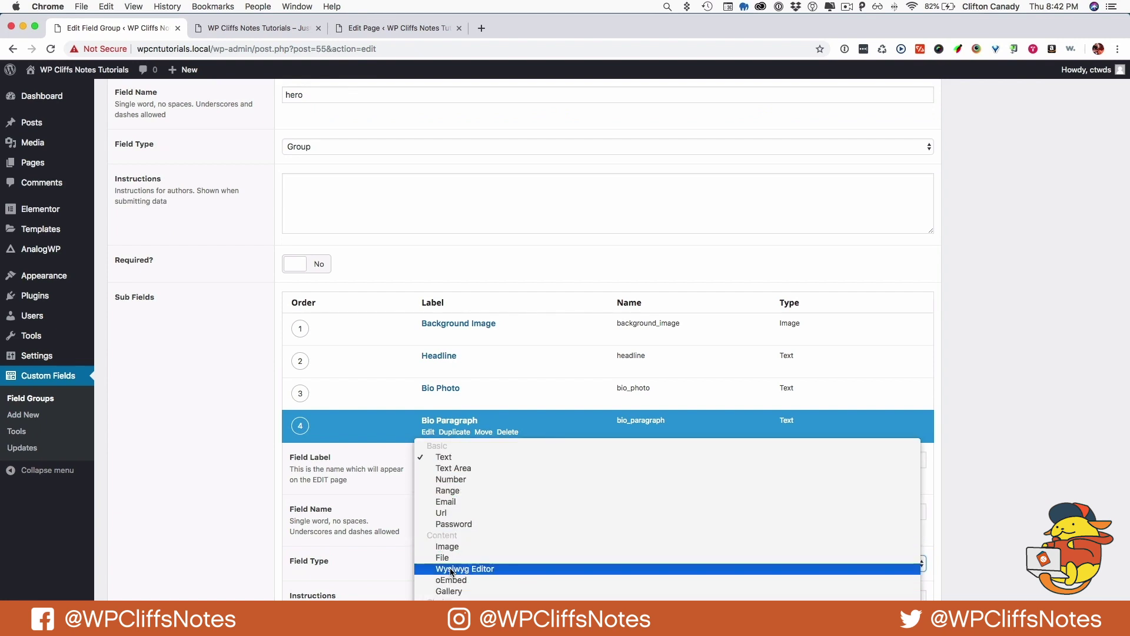
left_click(447, 568)
Set the Bio Photo sub field's type to Image and update the field group.
left_click(435, 420)
left_click(427, 400)
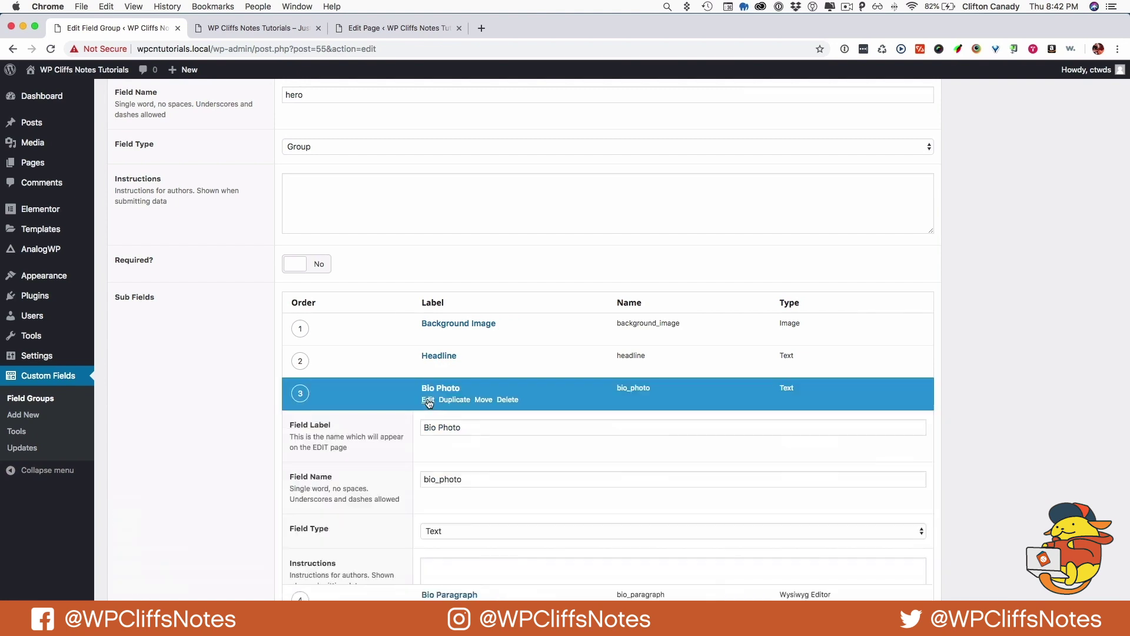
left_click(434, 533)
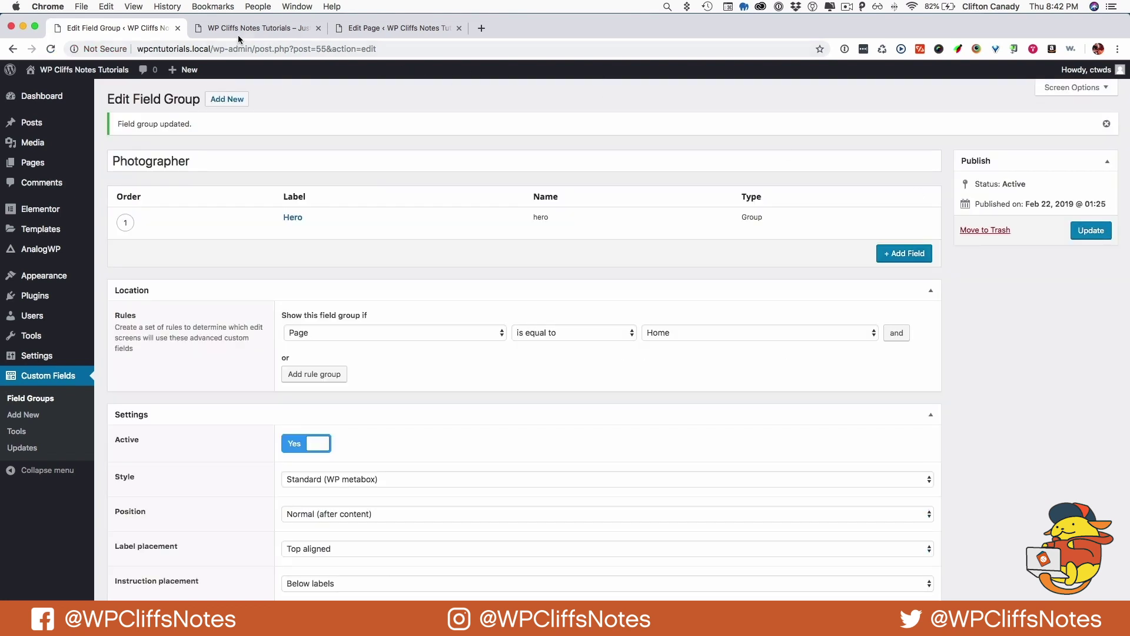
Reload the Home page's edit screen and examine the Hero fields in the Photographer section.
left_click(380, 28)
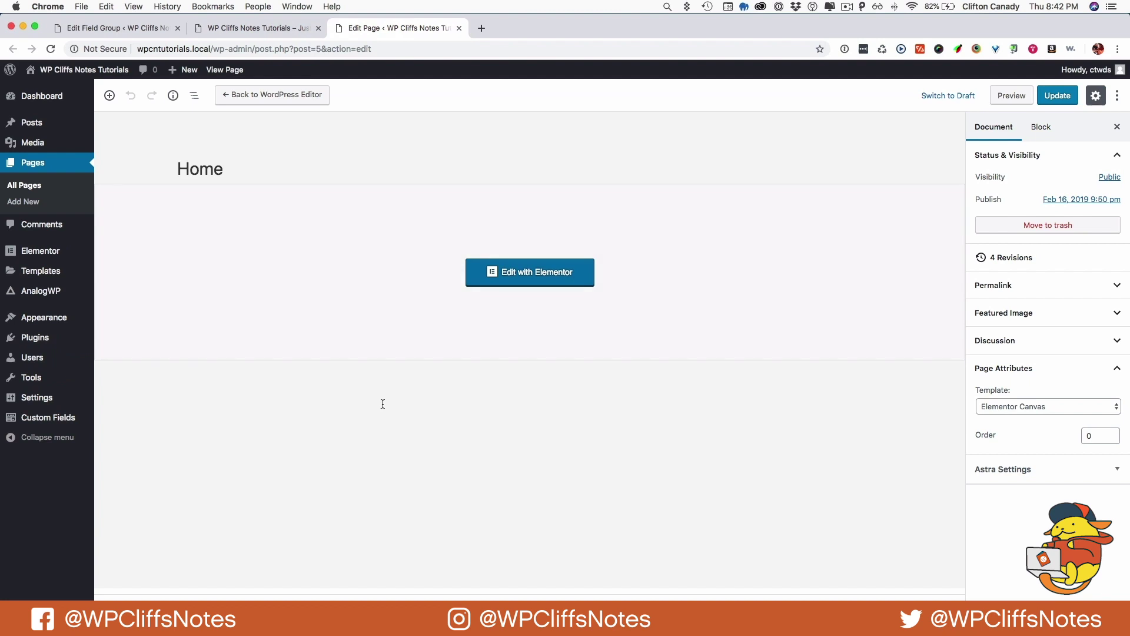
left_click(51, 49)
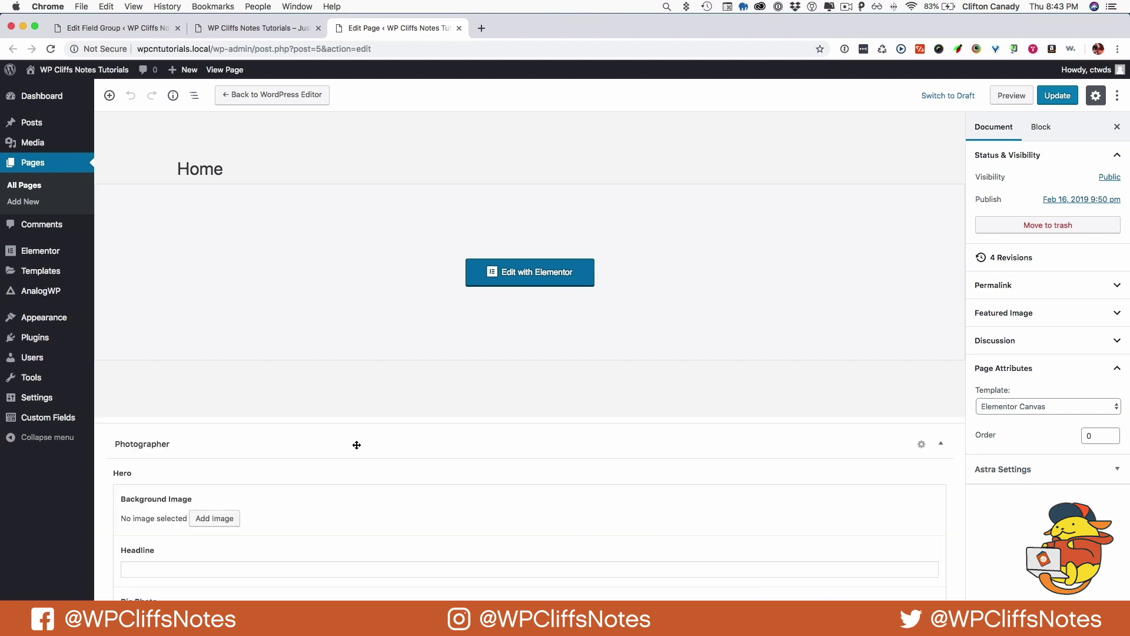
scroll(296, 488, "down", 4)
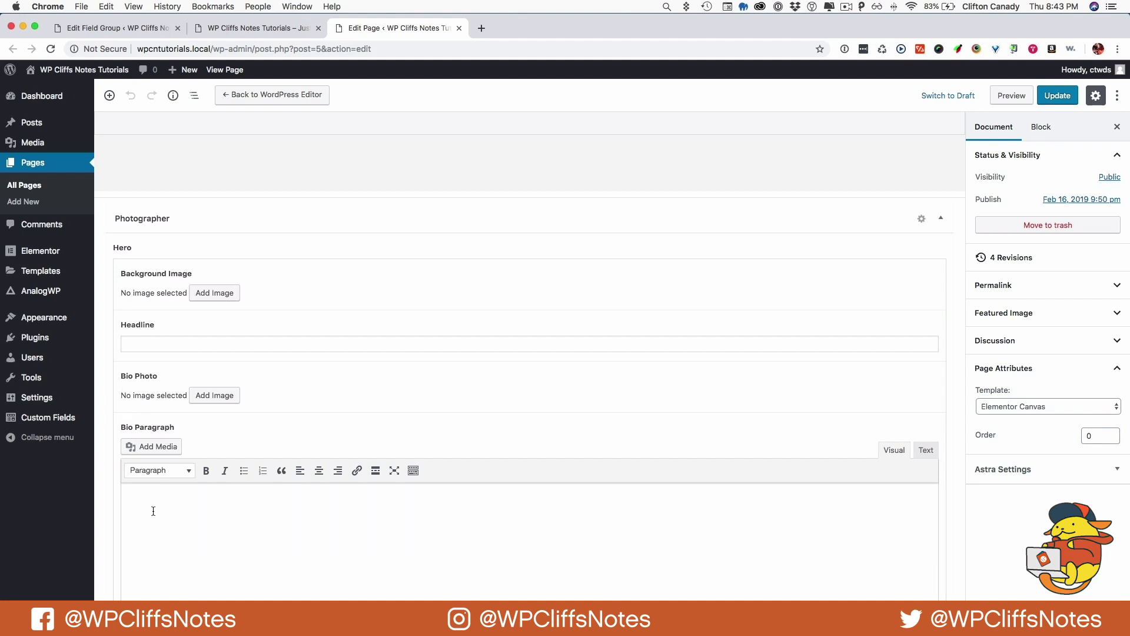
scroll(257, 386, "up", 4)
scroll(262, 382, "down", 2)
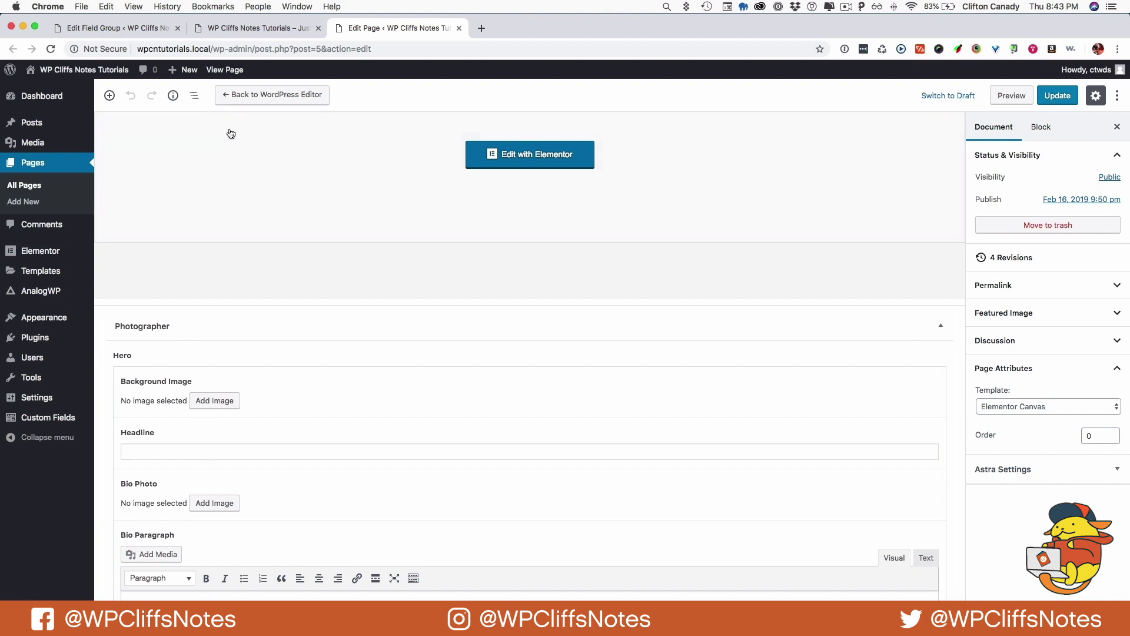
Add a second field below Hero for the page's upper Instagram and Unsplash section and set its type to Group.
left_click(218, 28)
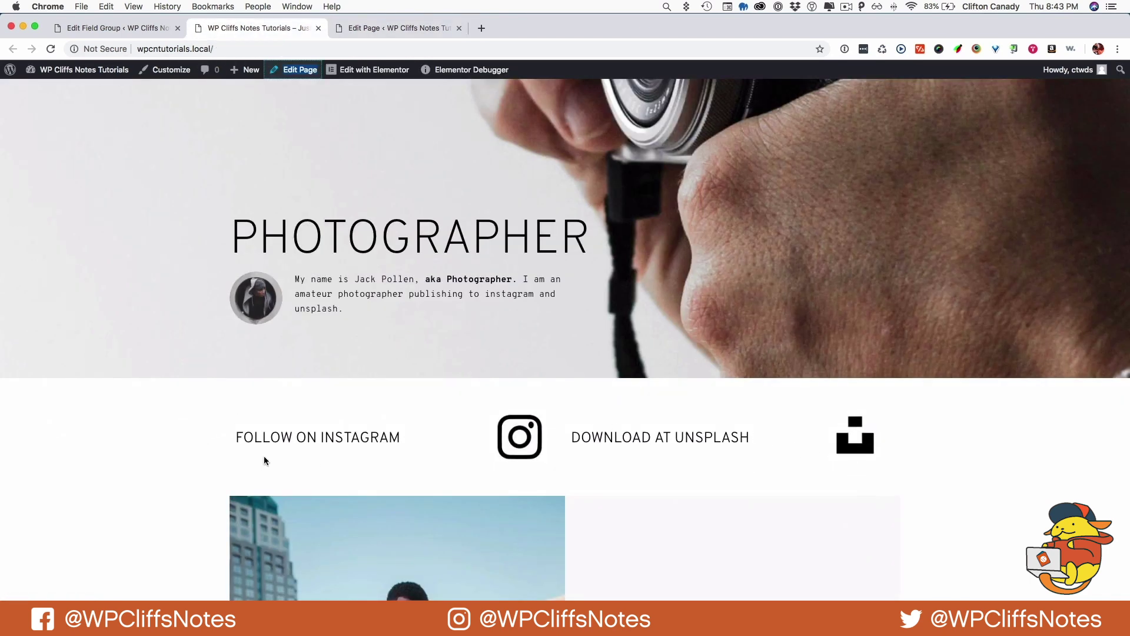
left_click(93, 28)
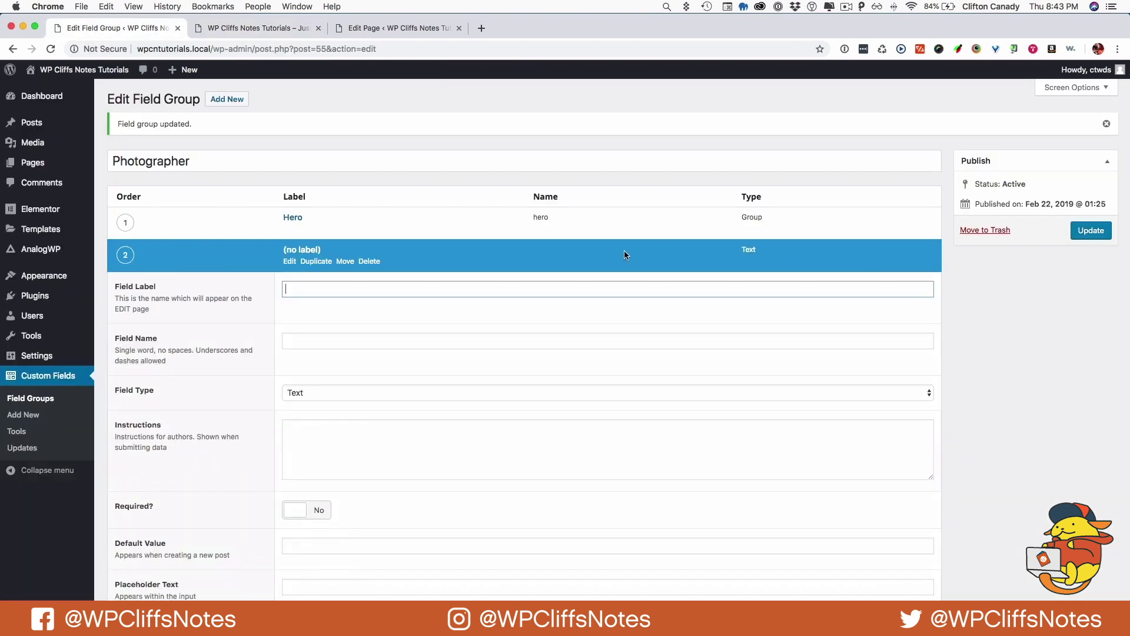
type("Up")
key("BackSpace")
key("BackSpace")
type("per S")
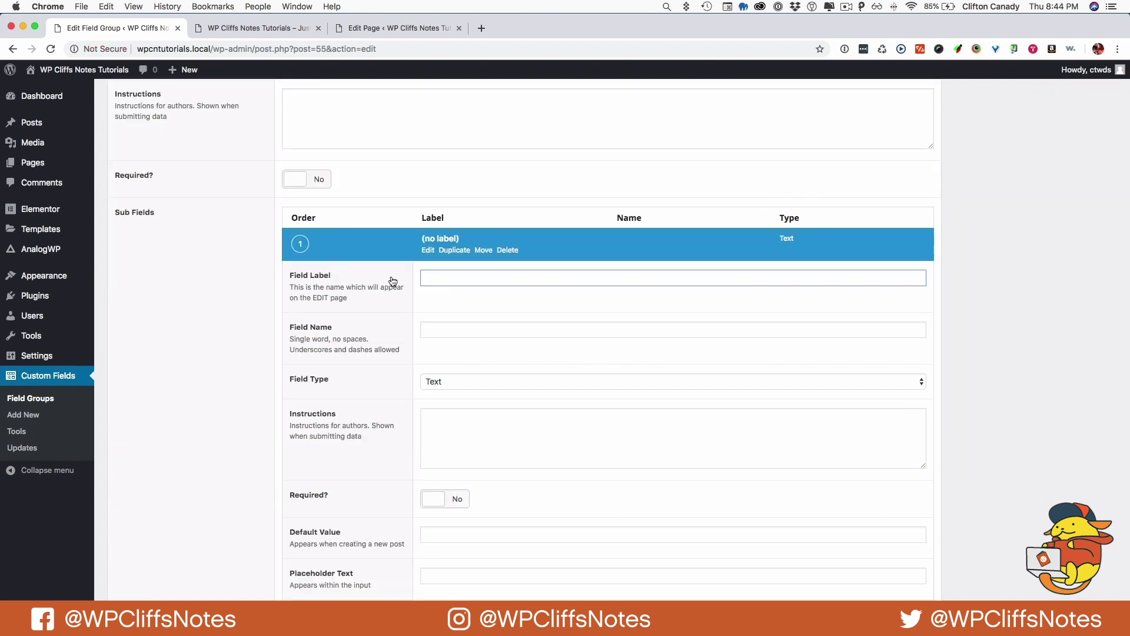
Add an Insta Headline Text sub field and an Insta Image sub field of type Image to the new group.
type("Insta Headline")
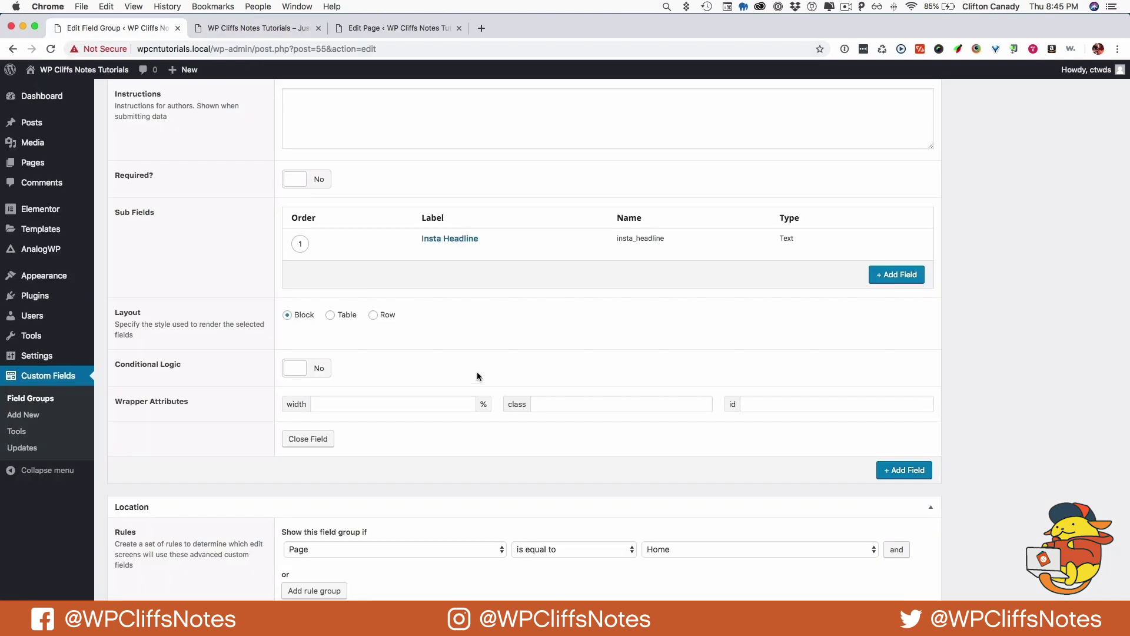
type("Insta Image")
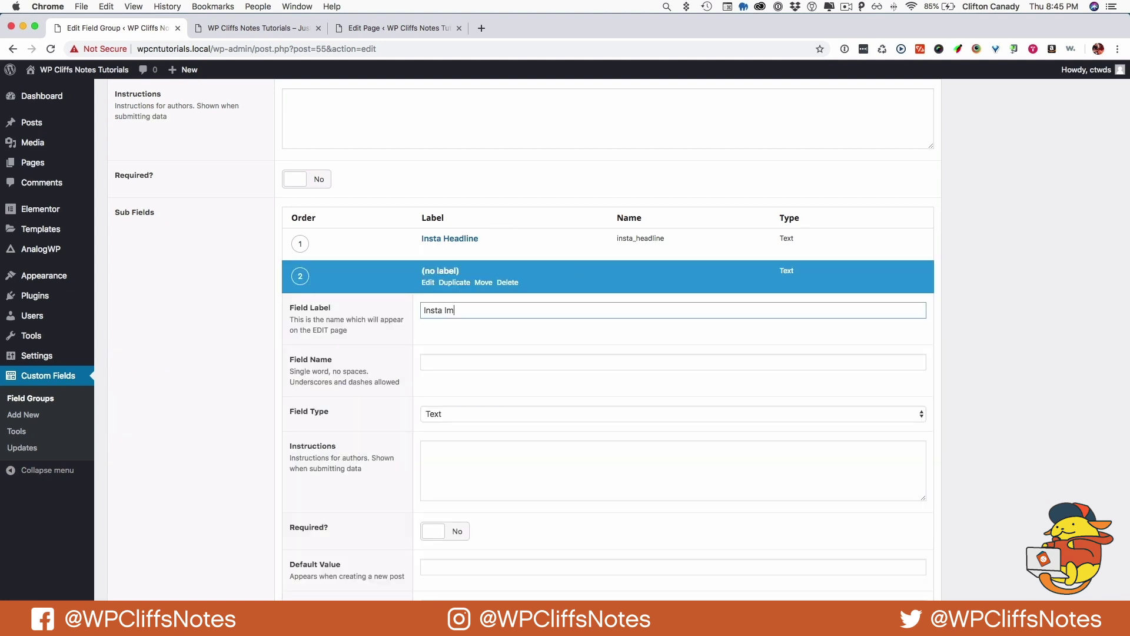
left_click(435, 414)
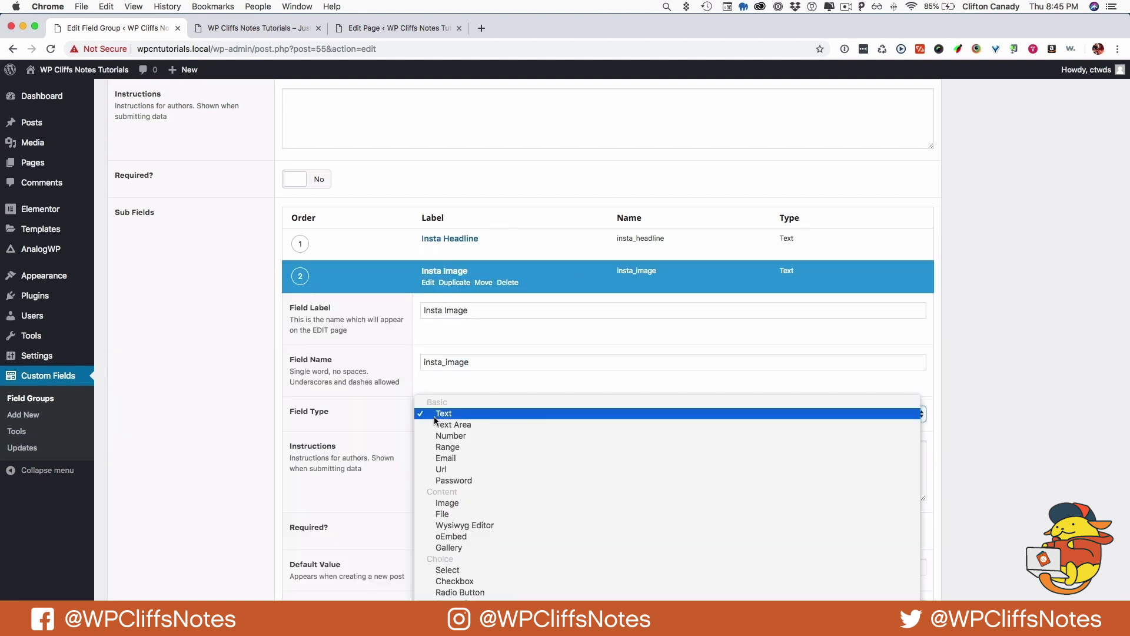
left_click(447, 502)
left_click(866, 275)
Add a third sub field labelled Unsplash Headline, keeping the Text type.
left_click(894, 308)
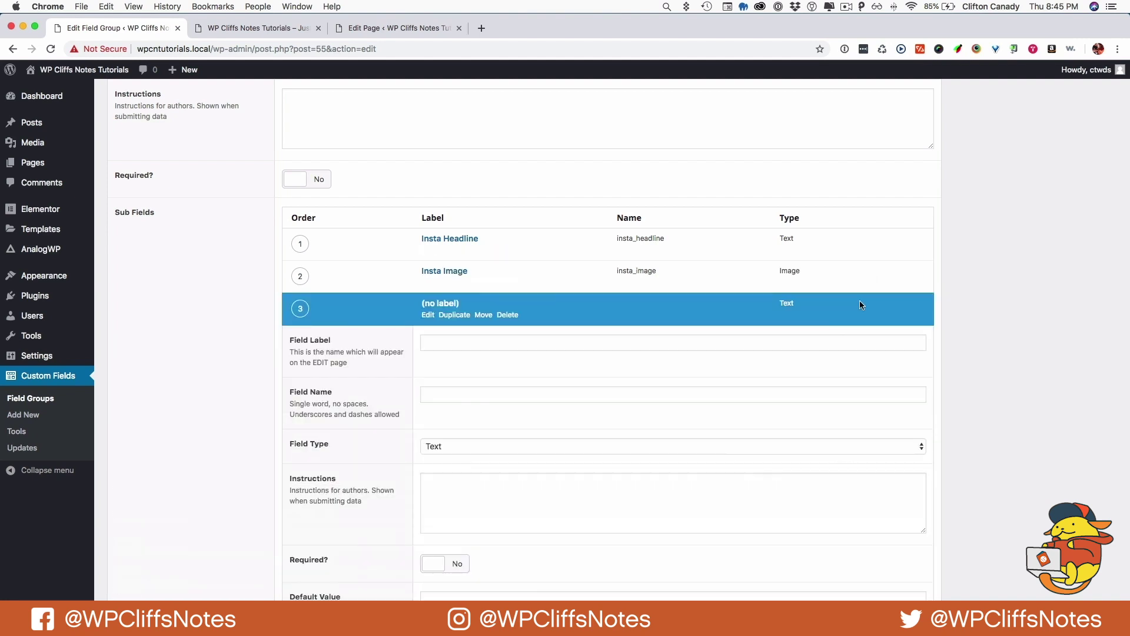
type("Unsplash")
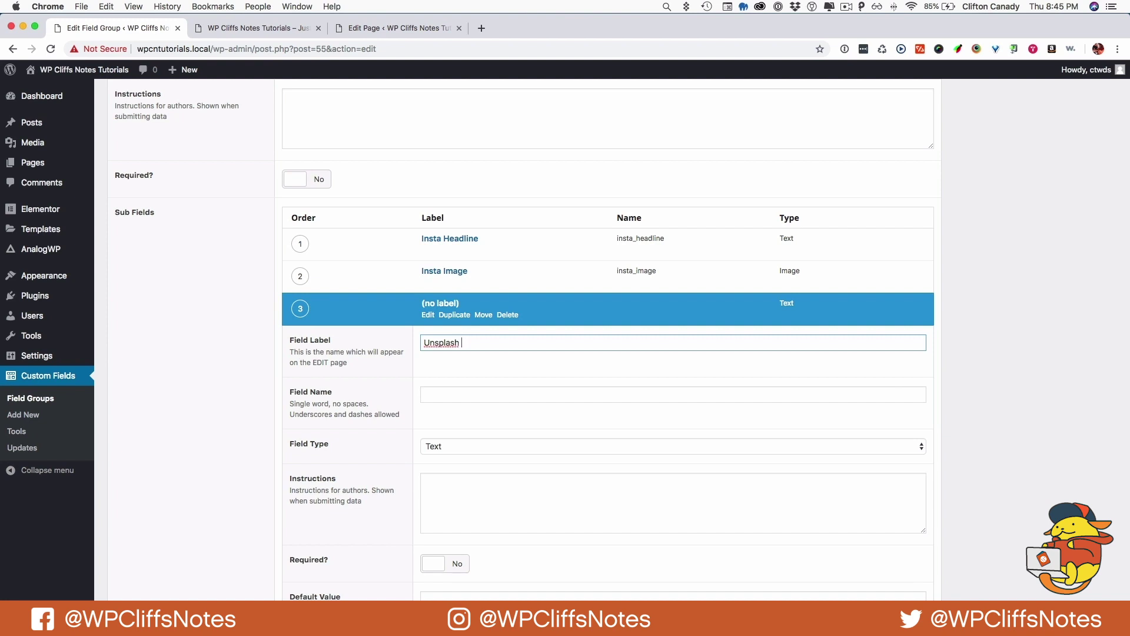
type(" H")
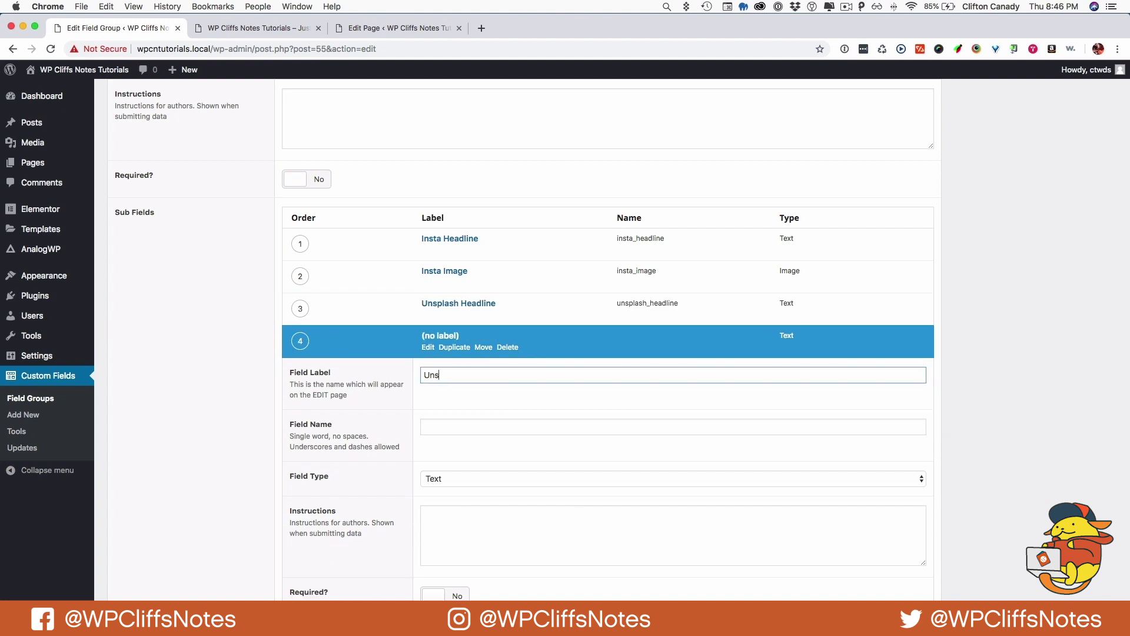
Add a fourth sub field labelled Unsplash logo, named unsplash_logo, and set its type to Image.
type("pl")
type("ash logo")
key("Tab")
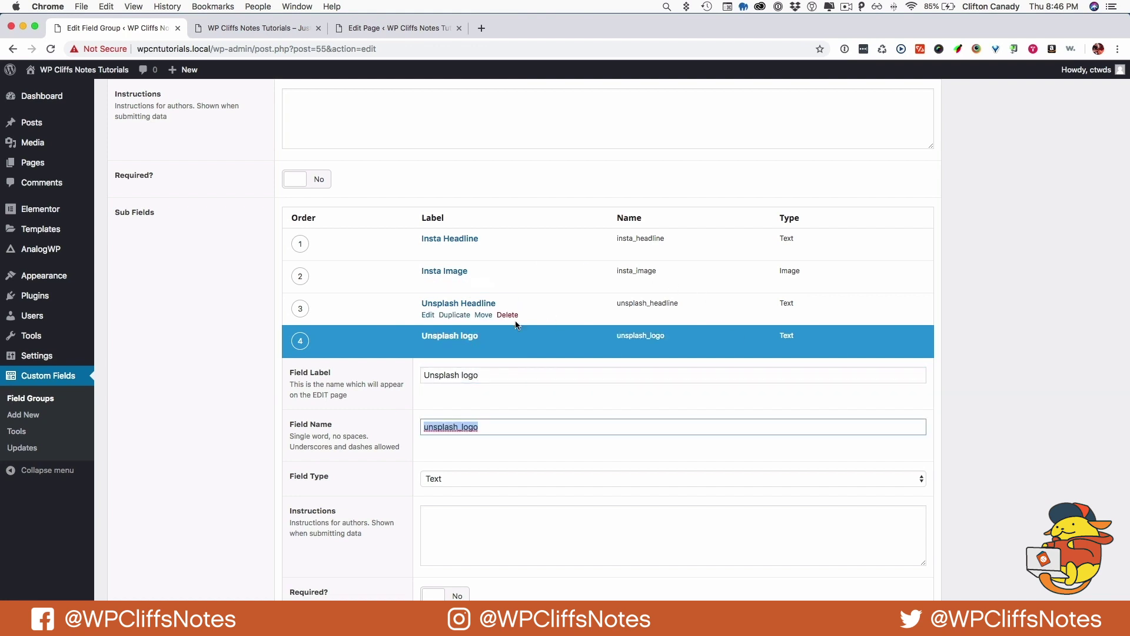
left_click(427, 481)
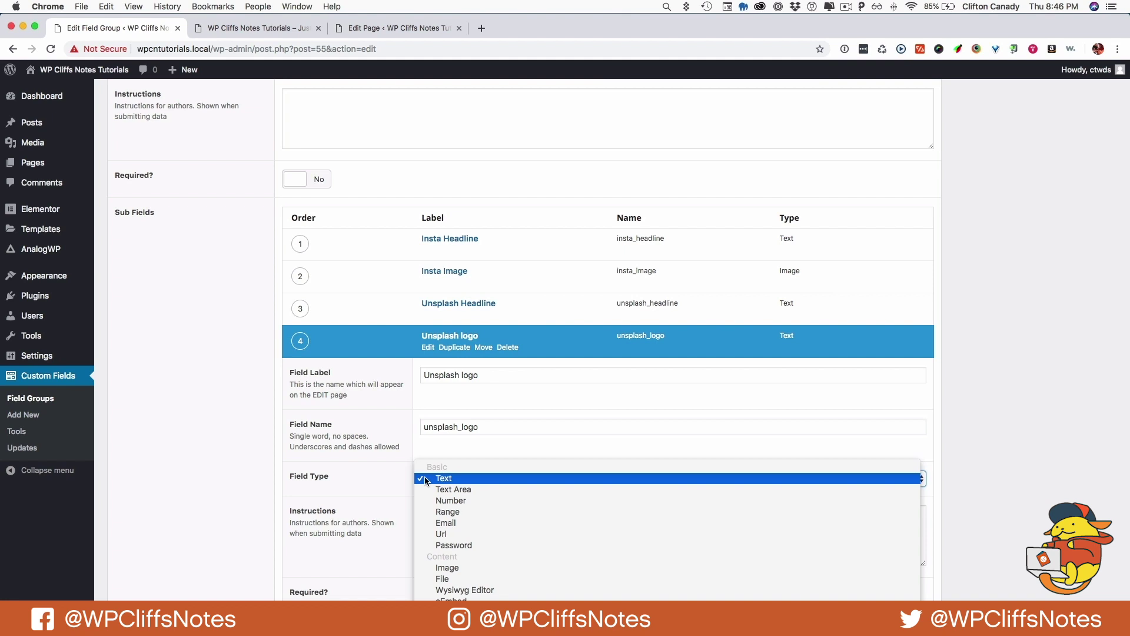
key("i")
key("Return")
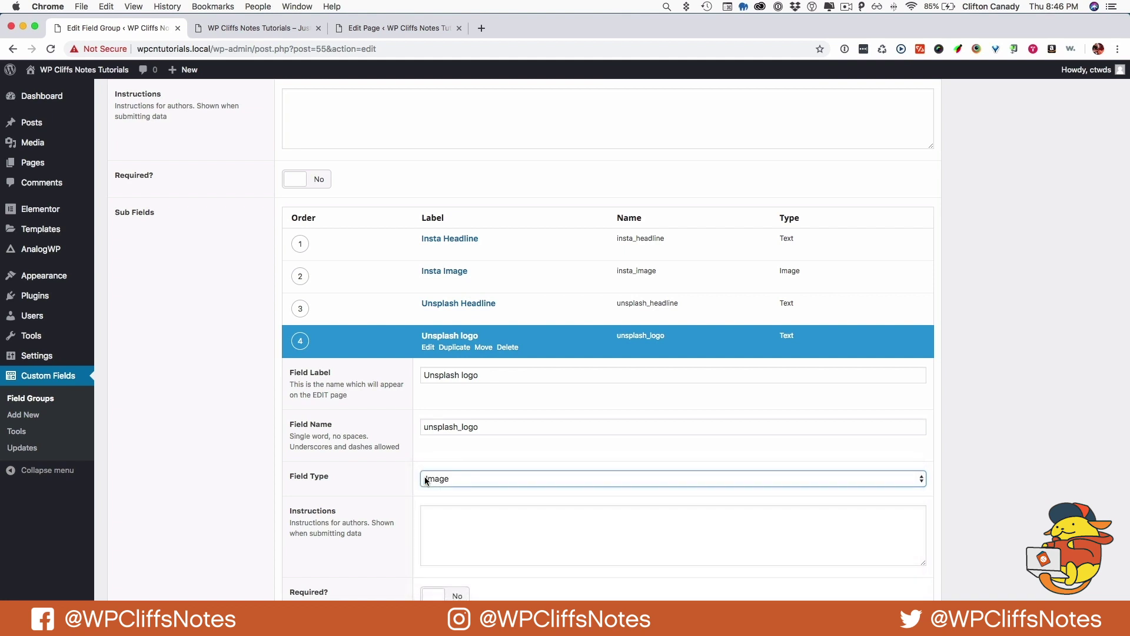
Rename the Insta Image sub field to Insta logo, with the field name insta_logo, and collapse it.
left_click(427, 283)
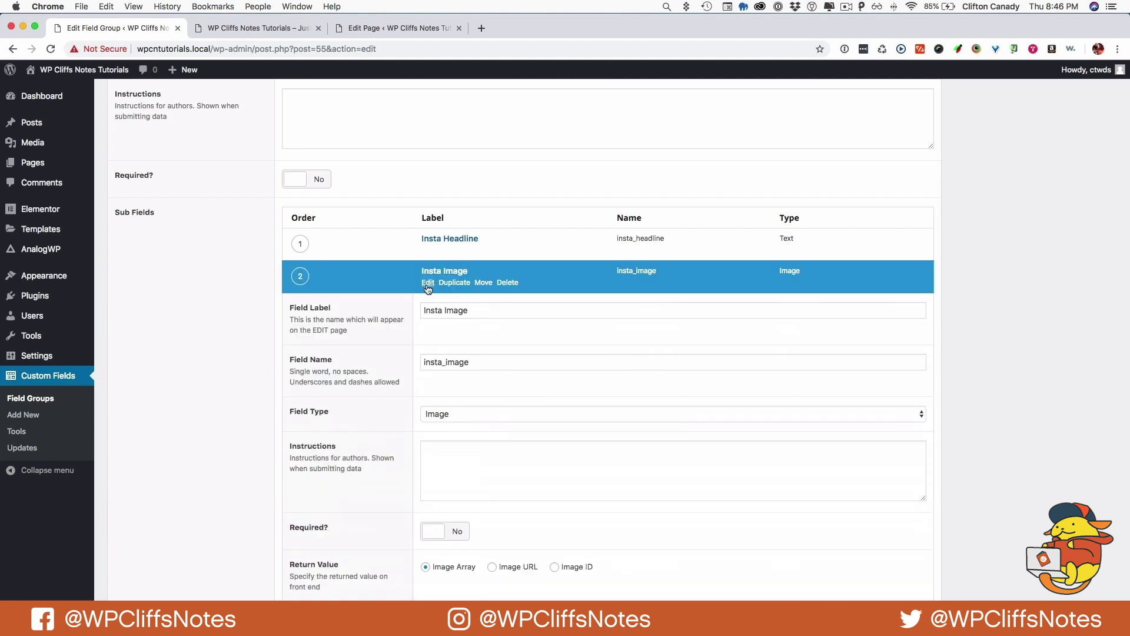
left_click_drag(445, 310, 499, 314)
key("BackSpace")
type("logo")
triple_click(447, 310)
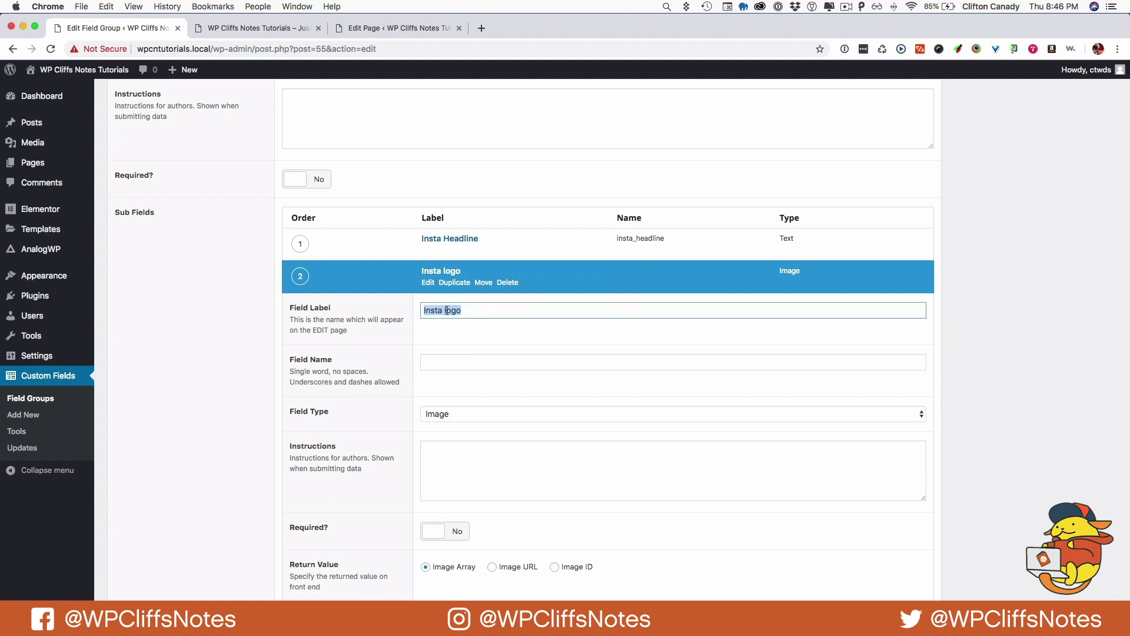
left_click(447, 310)
key("Tab")
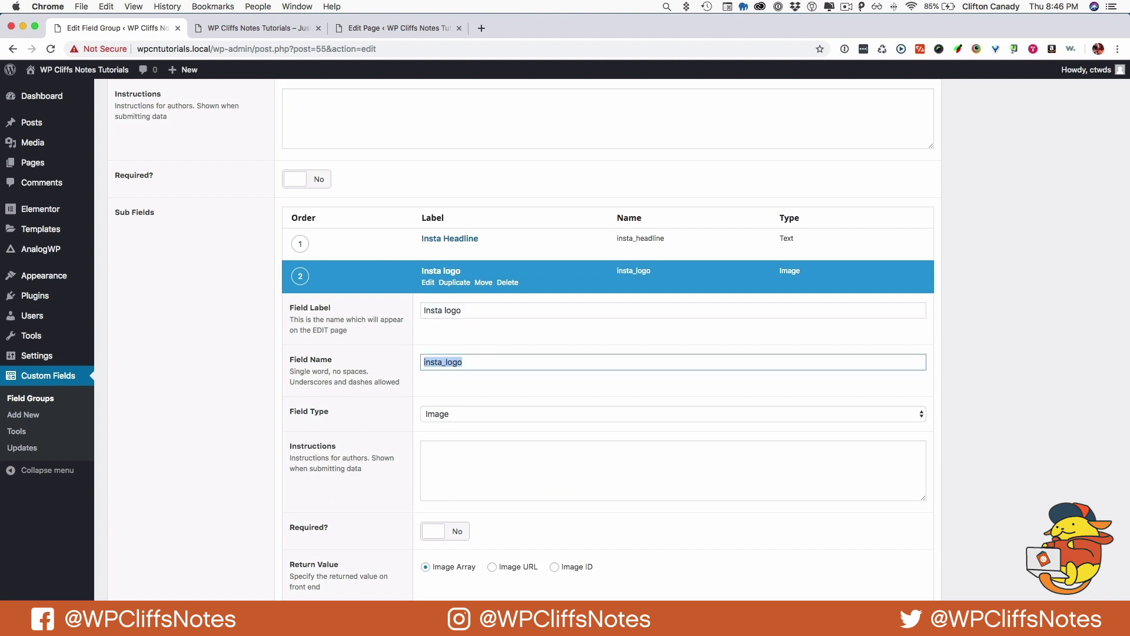
key("Return")
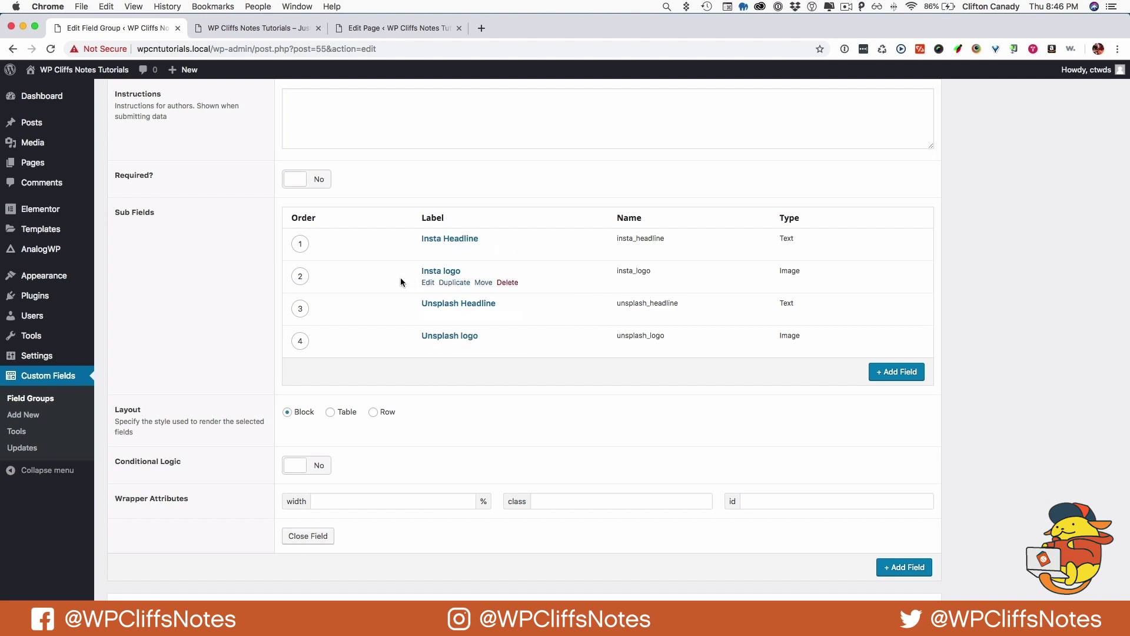
Reload the Home page editor and check how the Upper Social fields appear in the Photographer section.
left_click(377, 32)
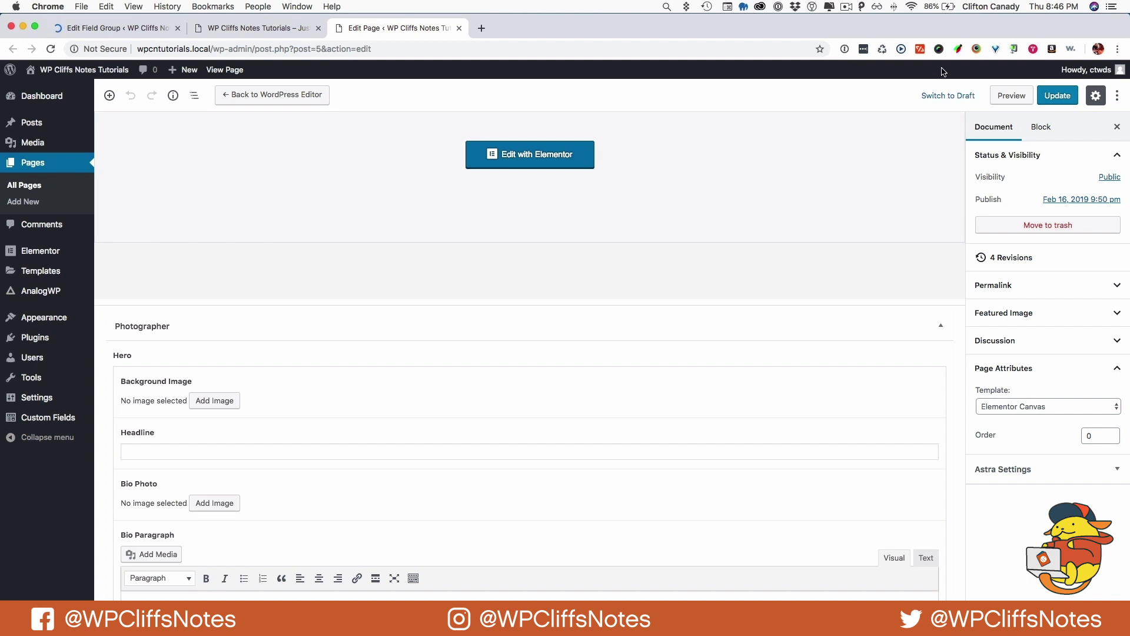
left_click(882, 50)
scroll(320, 392, "down", 7)
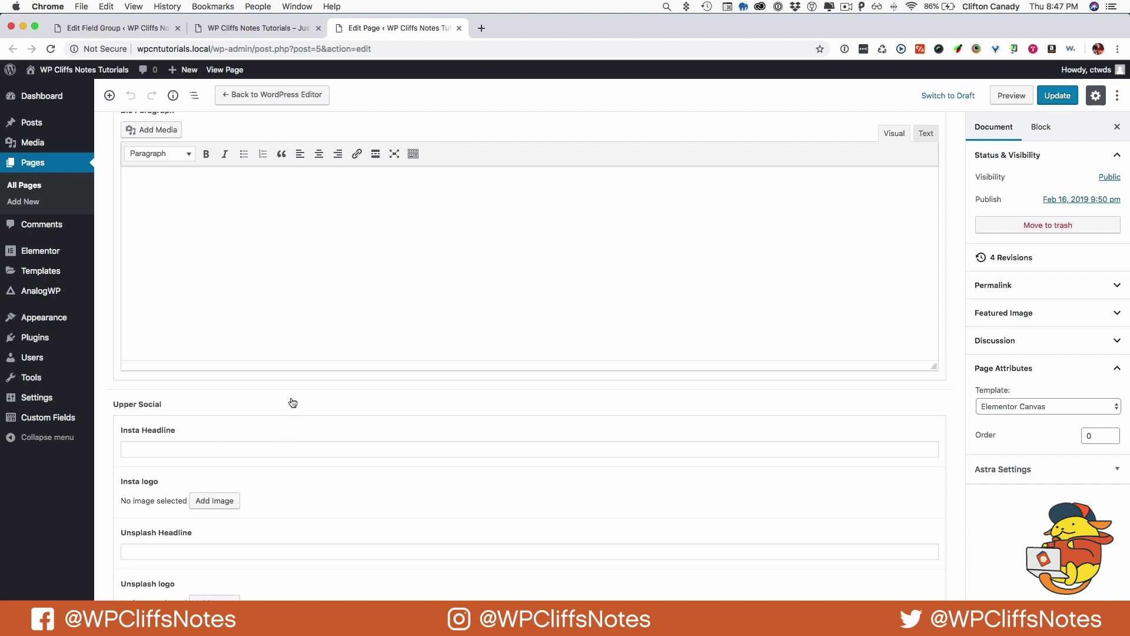
scroll(298, 410, "up", 10)
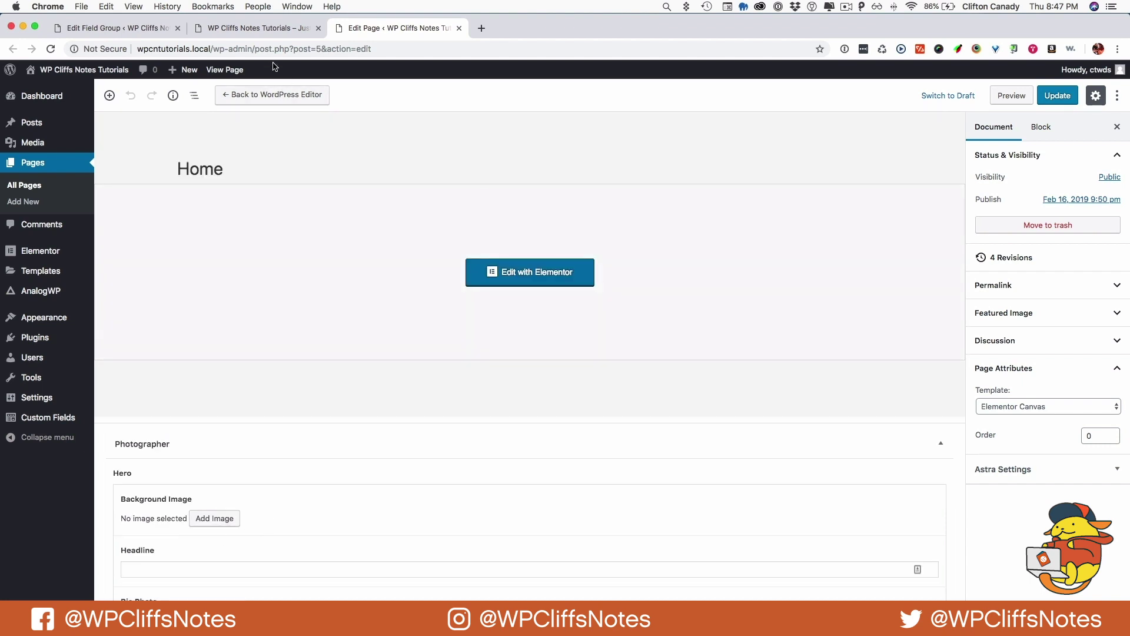
Examine the live home page's people section to identify its image, text content and button.
left_click(250, 27)
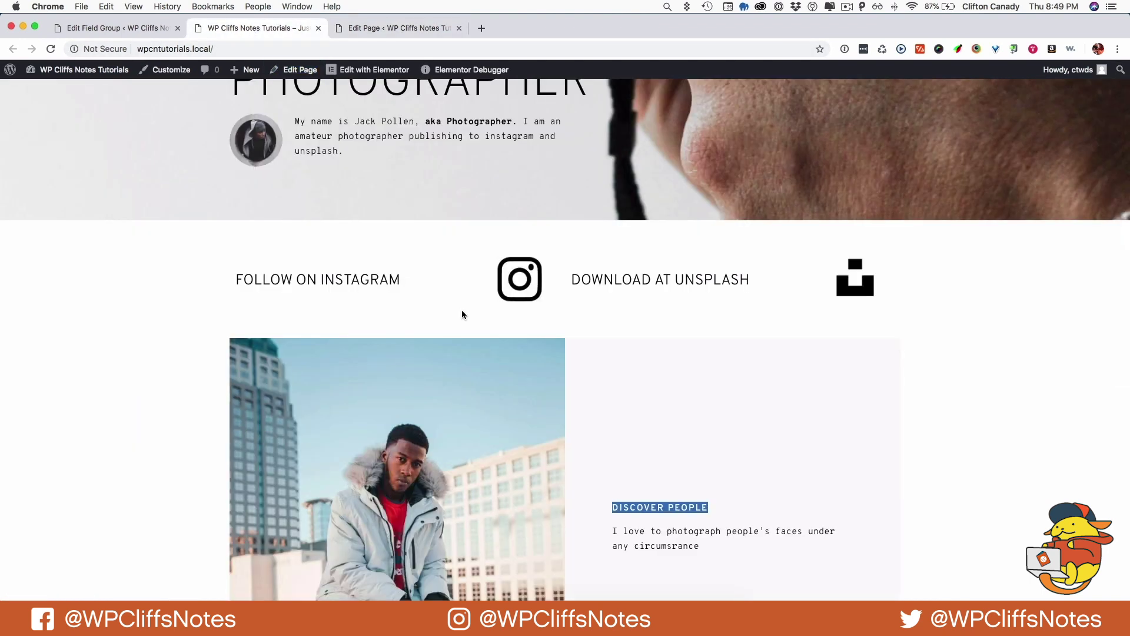
scroll(421, 412, "down", 3)
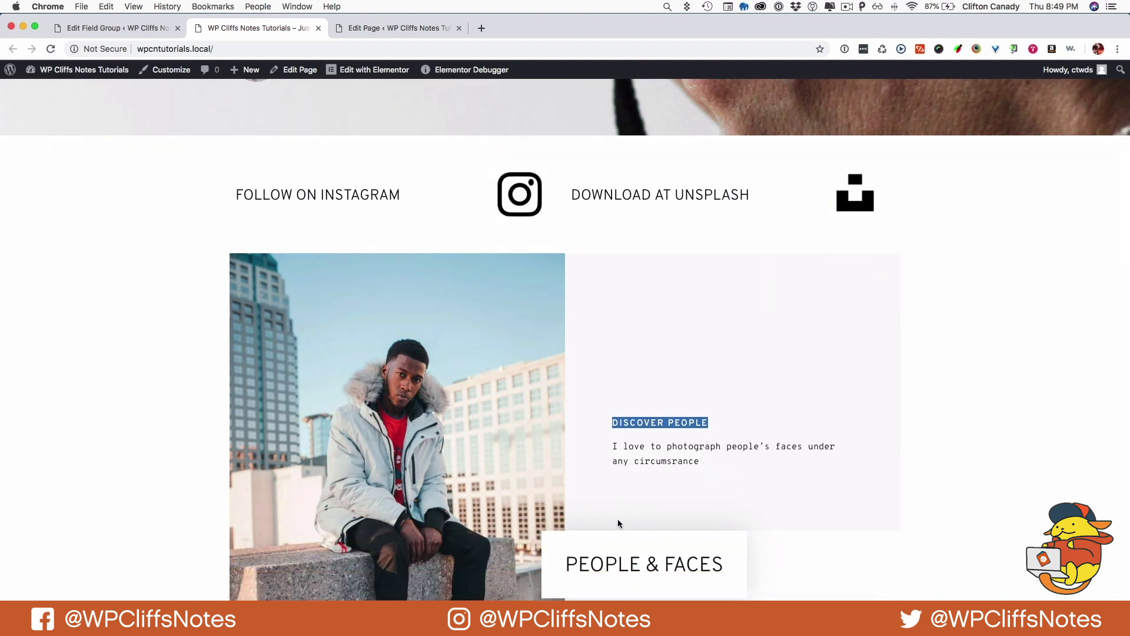
scroll(474, 392, "down", 4)
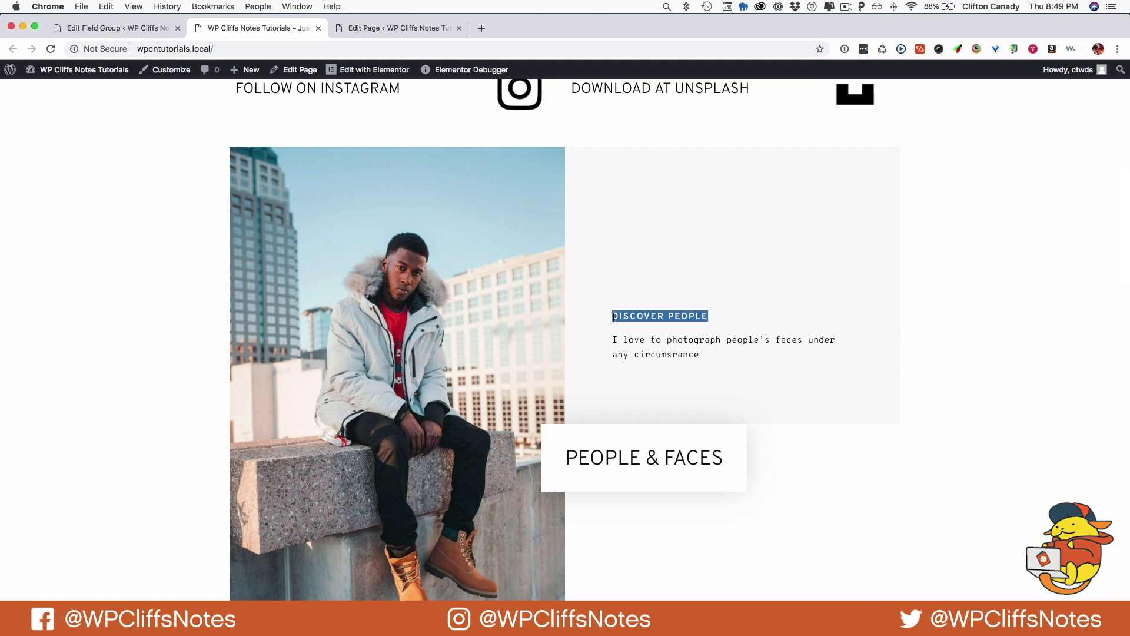
mouse_move(613, 317)
left_mouse_down()
mouse_move(675, 368)
mouse_move(618, 340)
mouse_move(606, 310)
left_mouse_up()
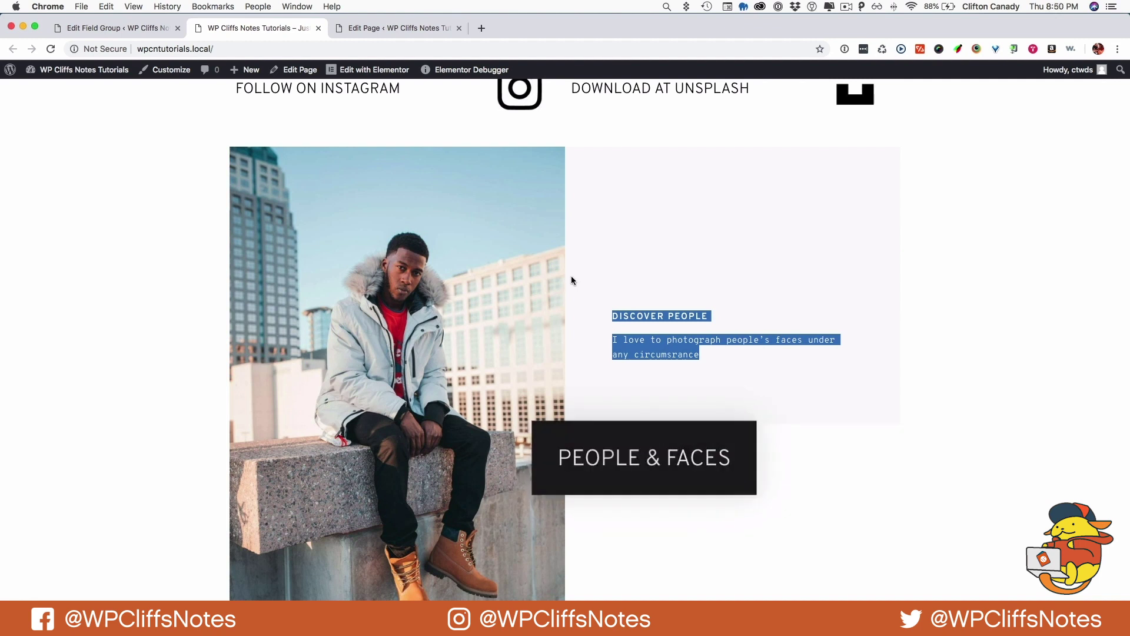
Add a third field labelled People & Face to the Photographer field group, with the field name people_face.
left_click(121, 27)
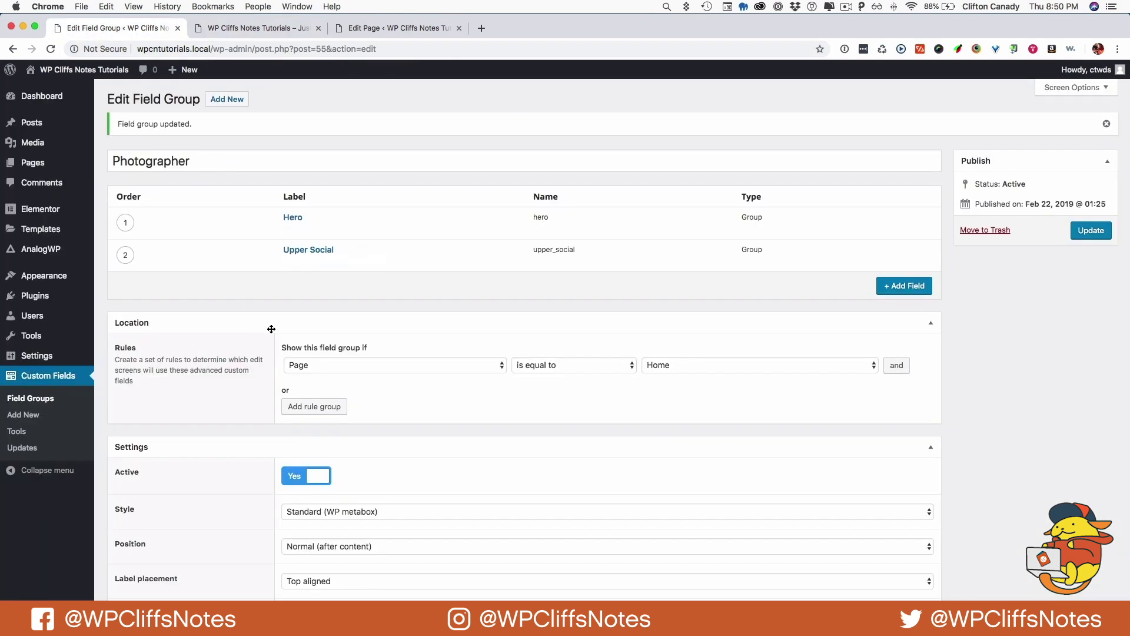
left_click(904, 287)
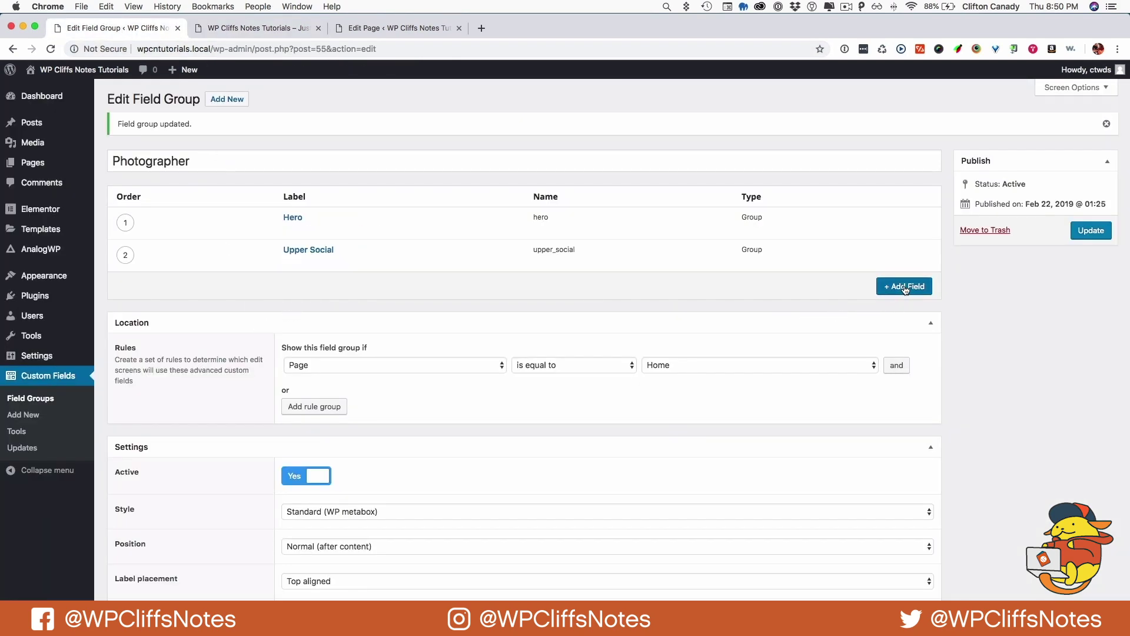
type("People &")
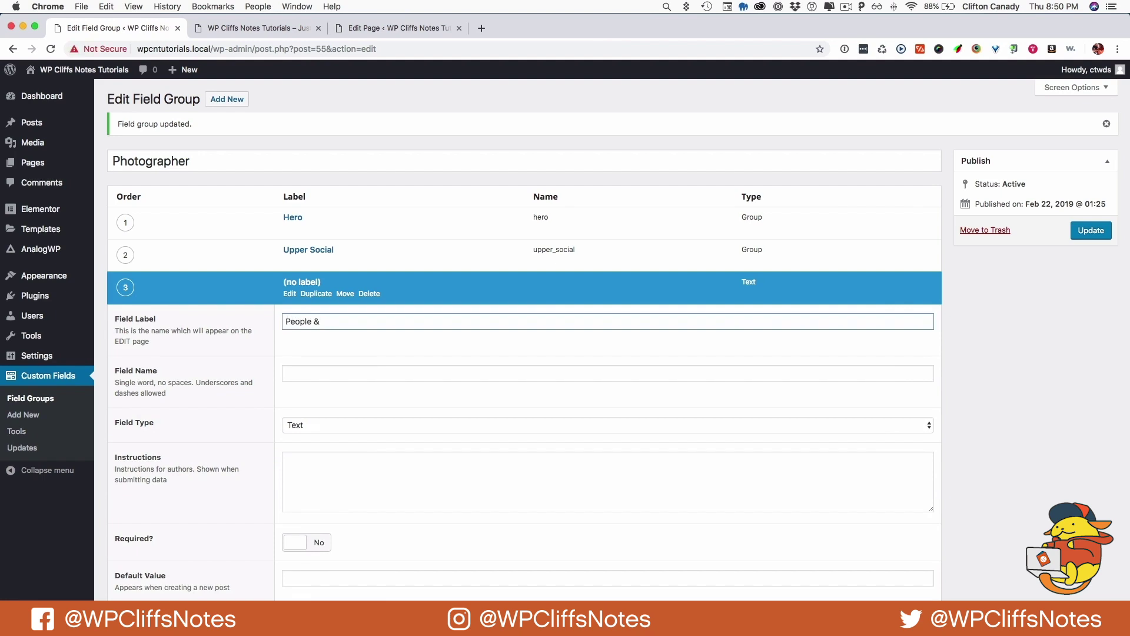
type(" Face")
left_click(321, 373)
left_click_drag(321, 373, 311, 373)
key("BackSpace")
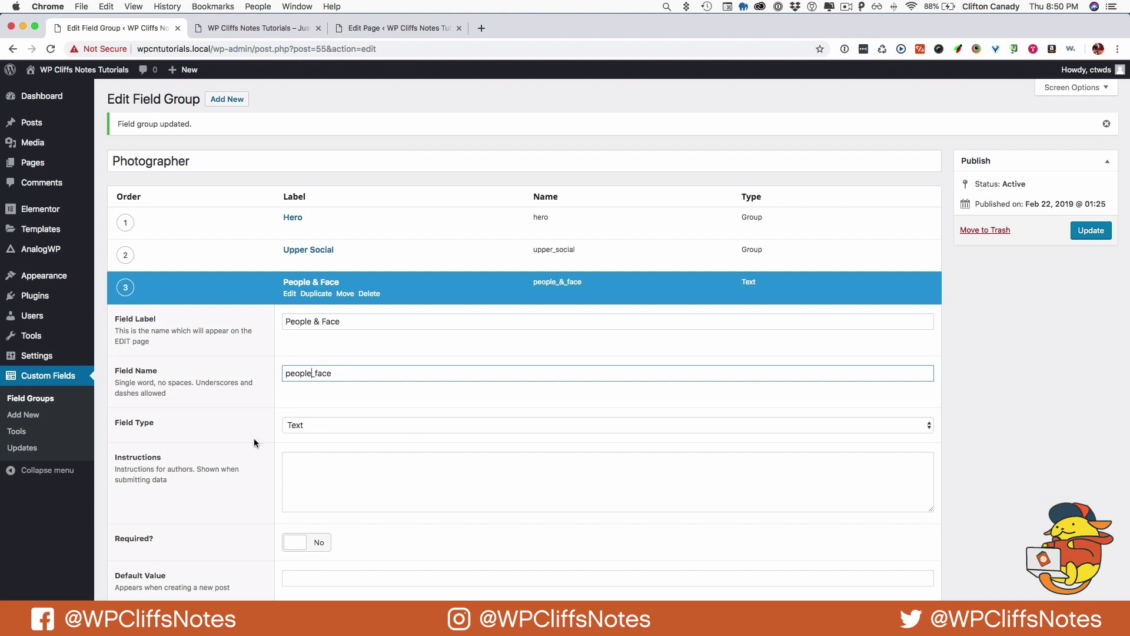
Set the People & Face field's type to Image, then collapse and reopen the field.
left_click(298, 426)
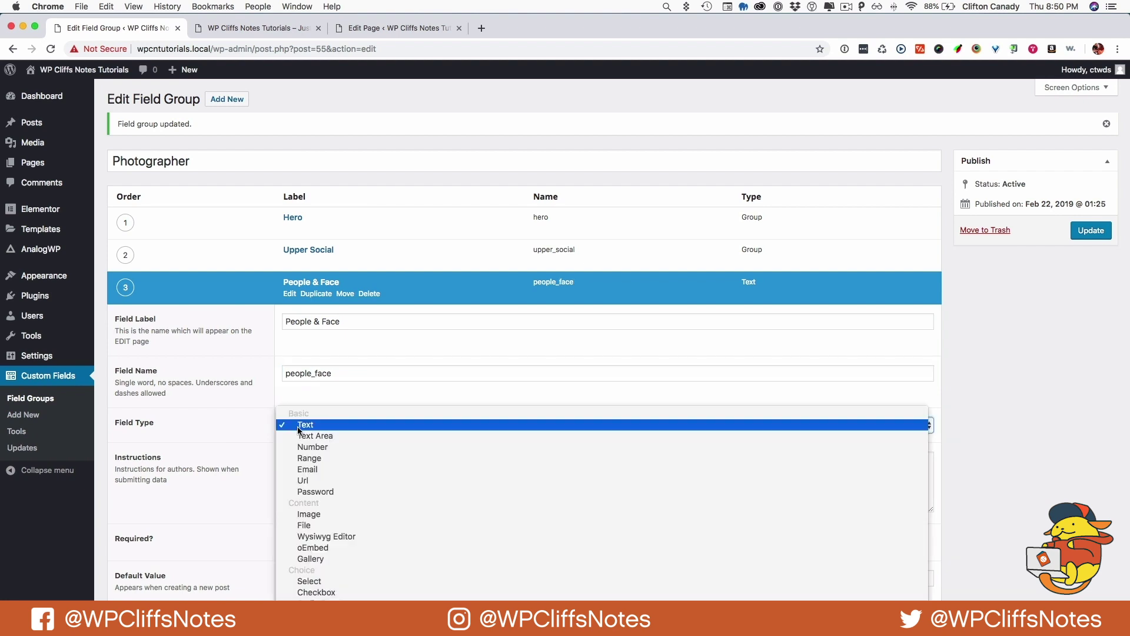
key("i")
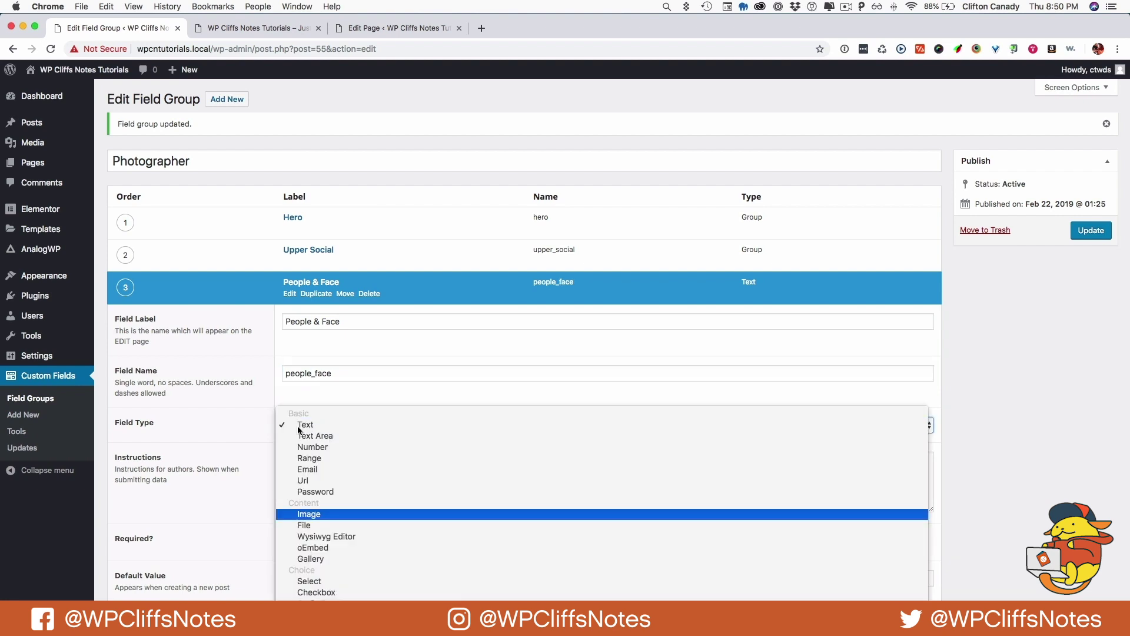
key("Return")
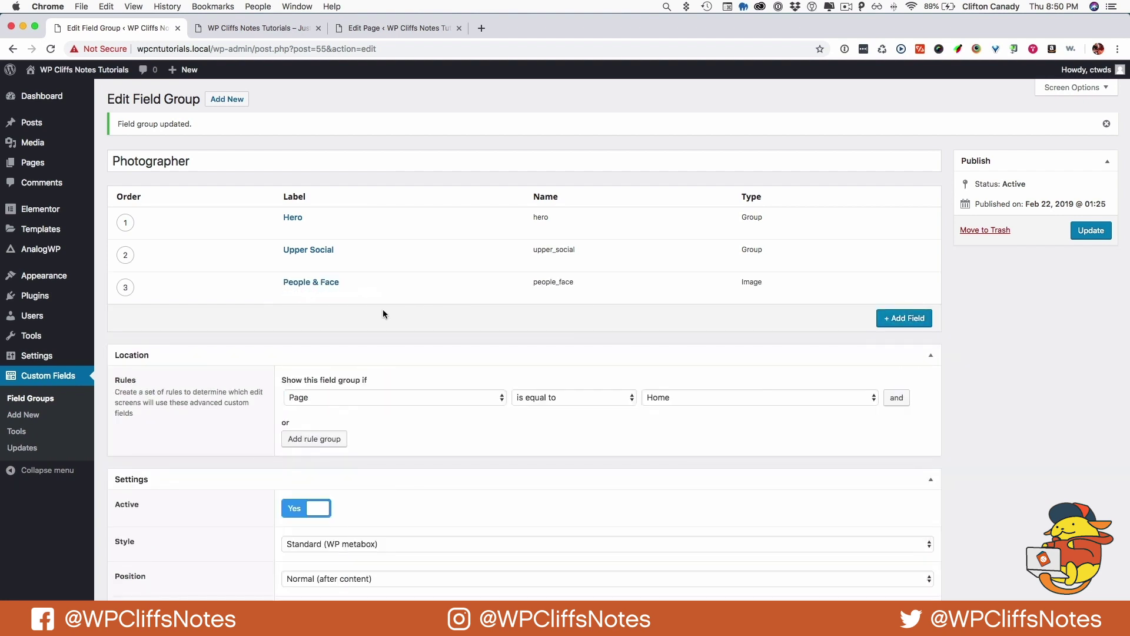
left_click(289, 293)
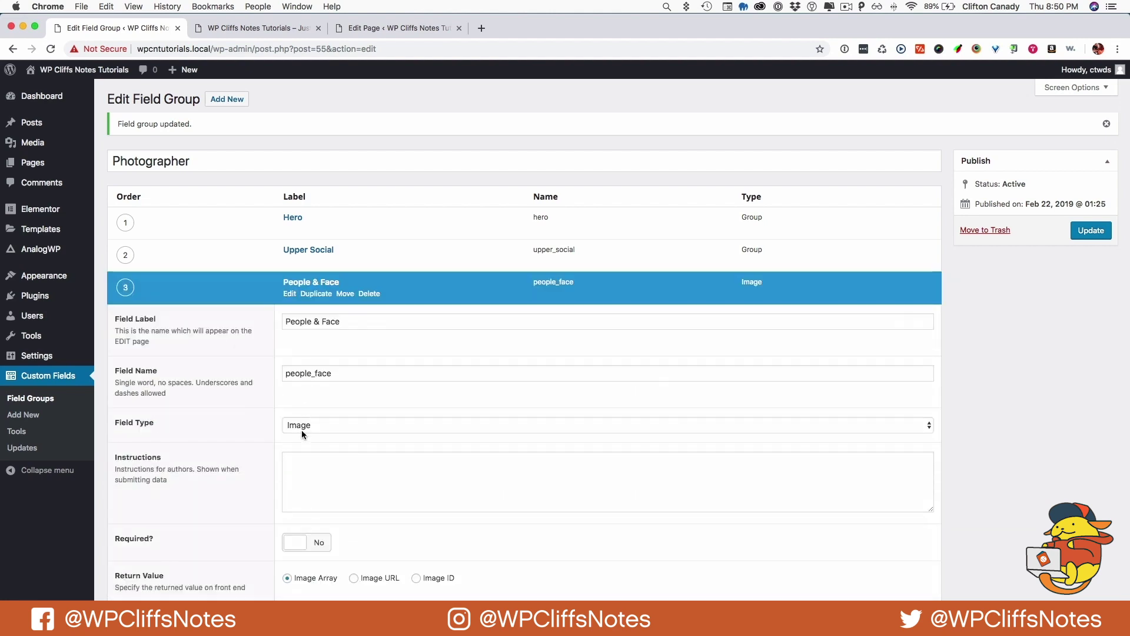
Set the People & Face field's type to Group.
left_click(302, 427)
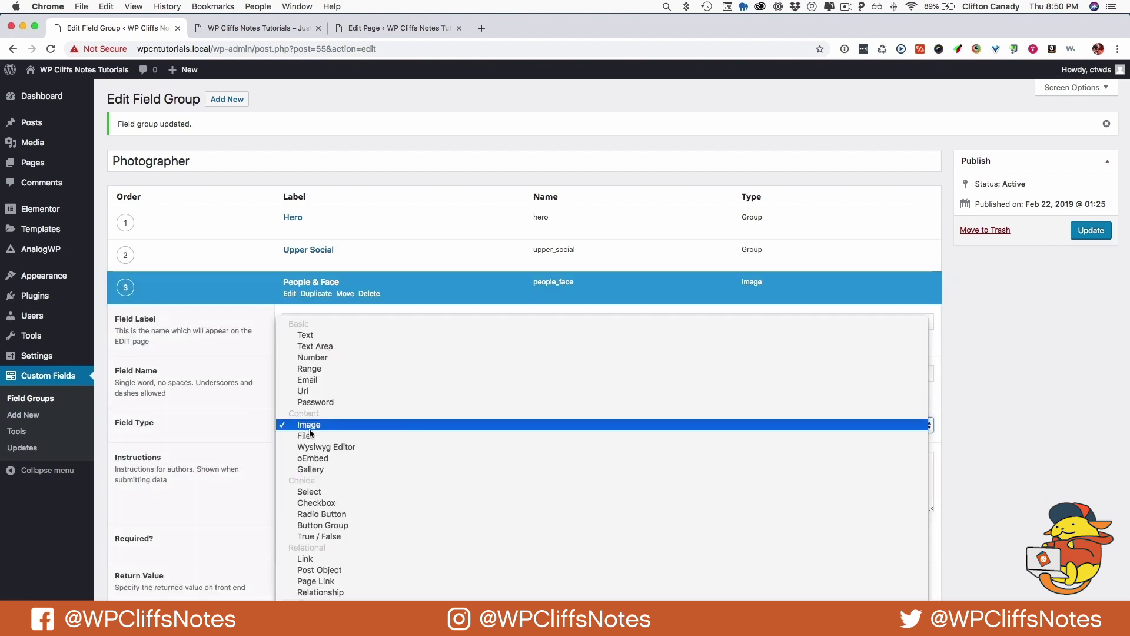
scroll(311, 433, "down", 3)
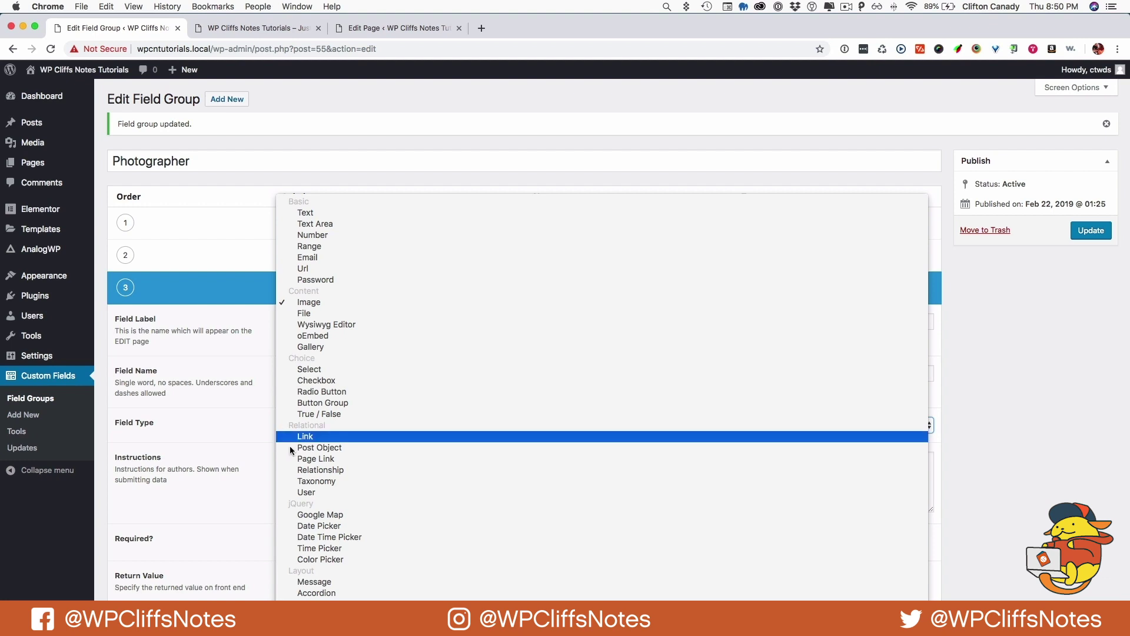
scroll(309, 530, "down", 2)
left_click(309, 589)
Add a first sub field labelled Image with type Image to the People & Face group and collapse it.
scroll(524, 412, "down", 2)
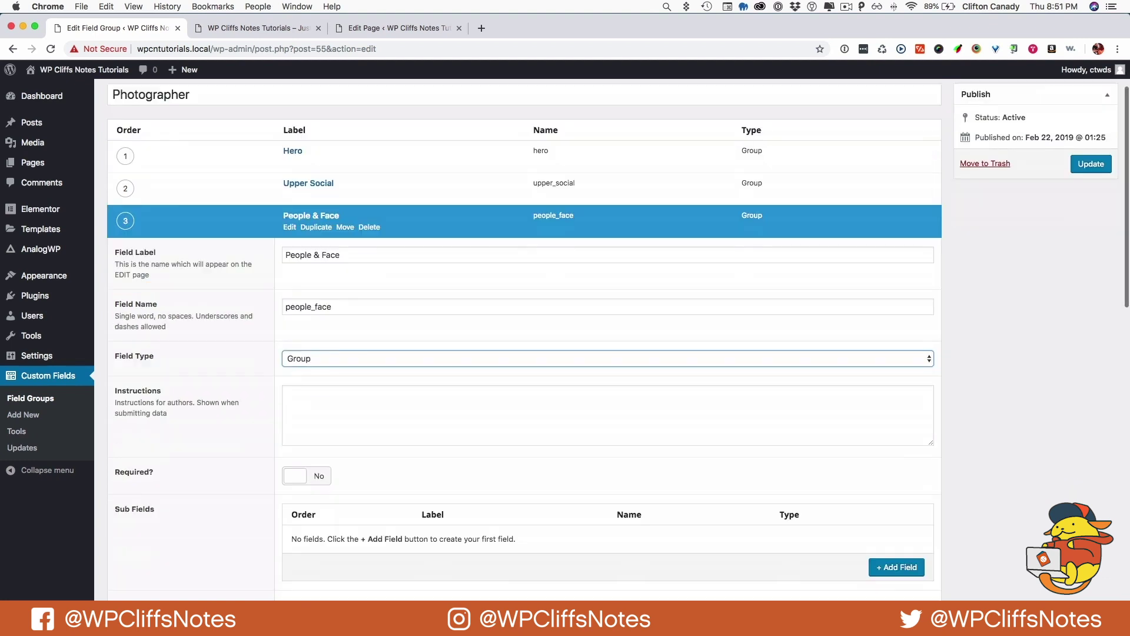
left_click(901, 563)
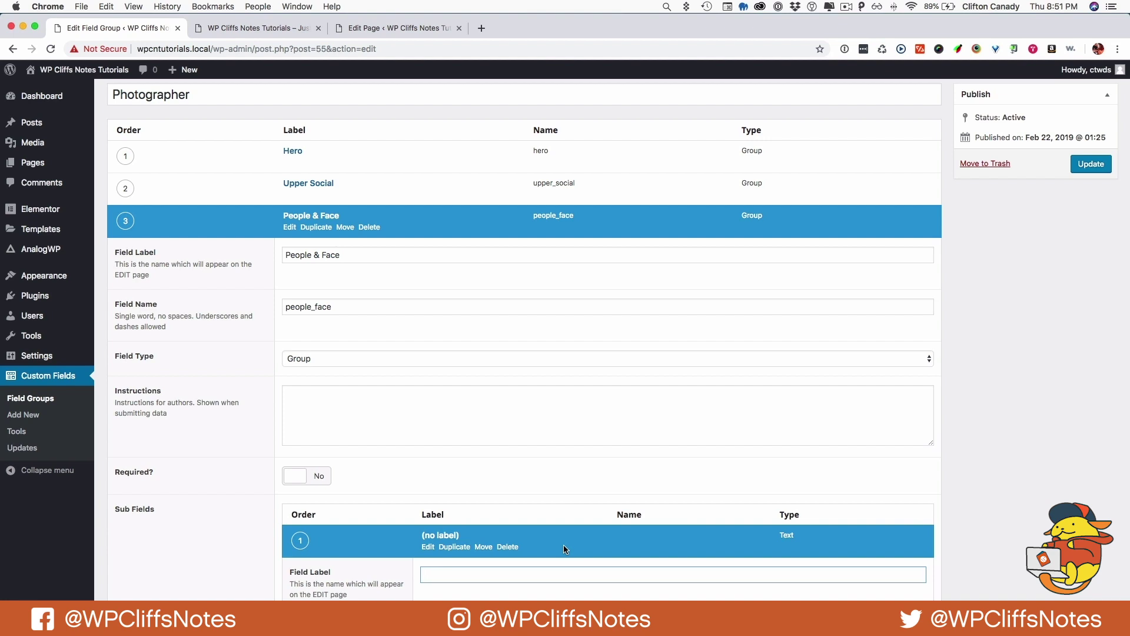
type("Image")
scroll(428, 513, "down", 4)
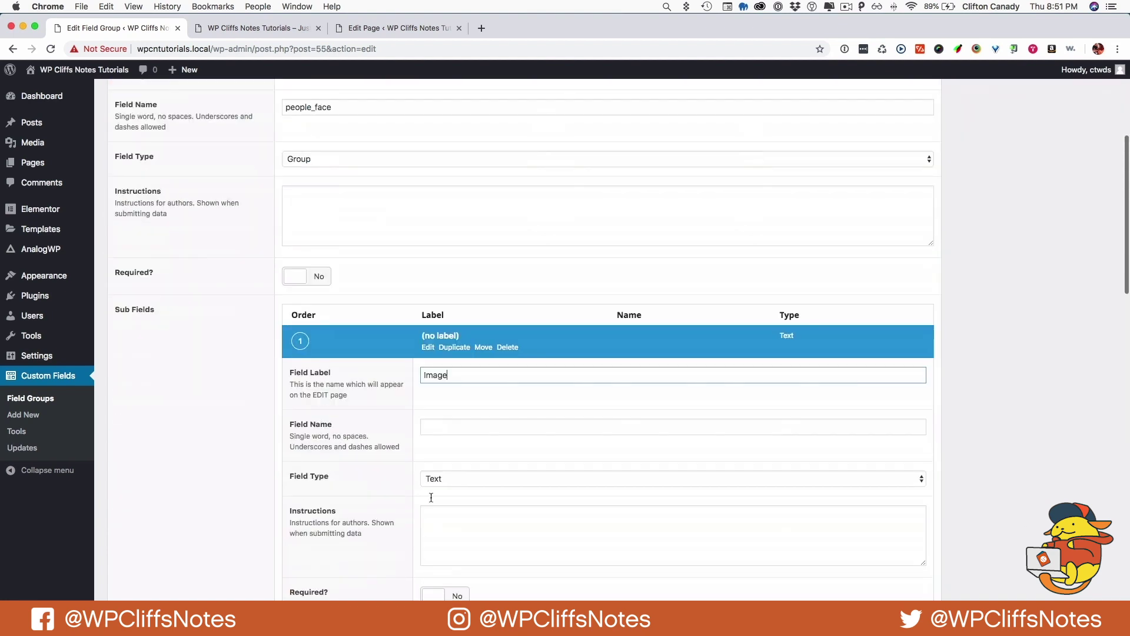
left_click(440, 480)
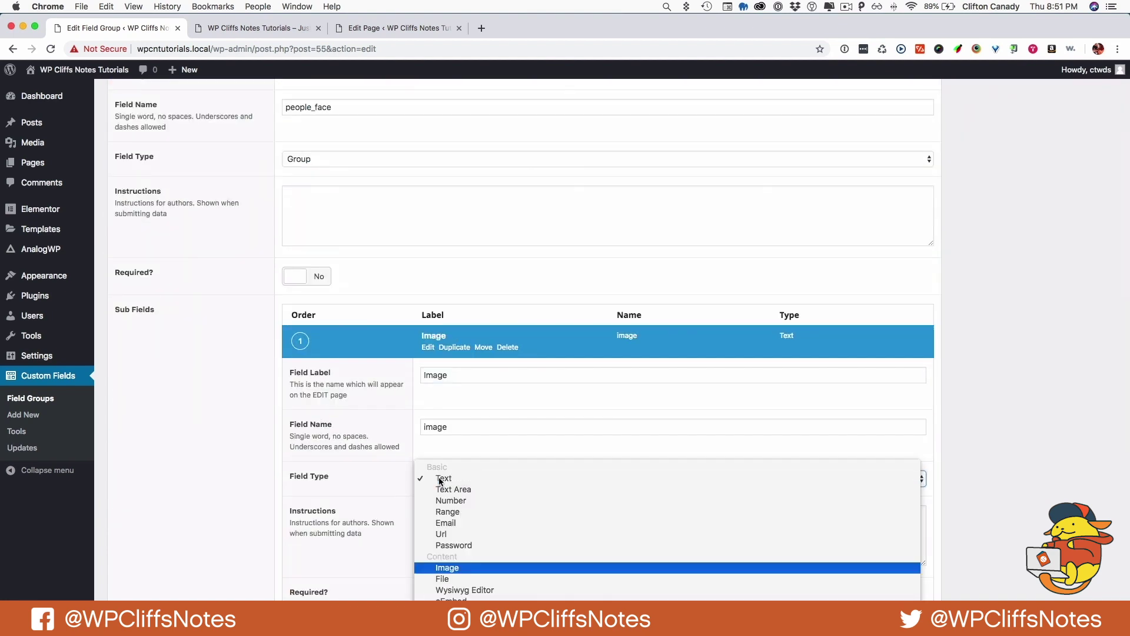
left_click(447, 567)
left_click(428, 347)
Add a second sub field labelled Content, set its type to Wysiwyg Editor and collapse it.
left_click(889, 371)
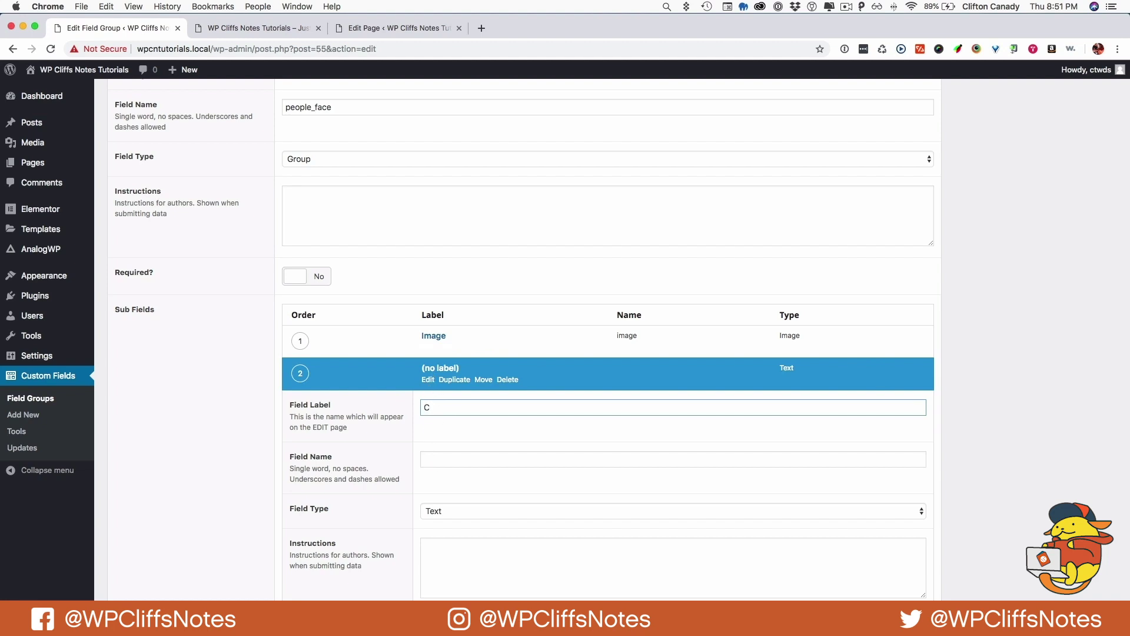
type("ontent")
left_click(433, 511)
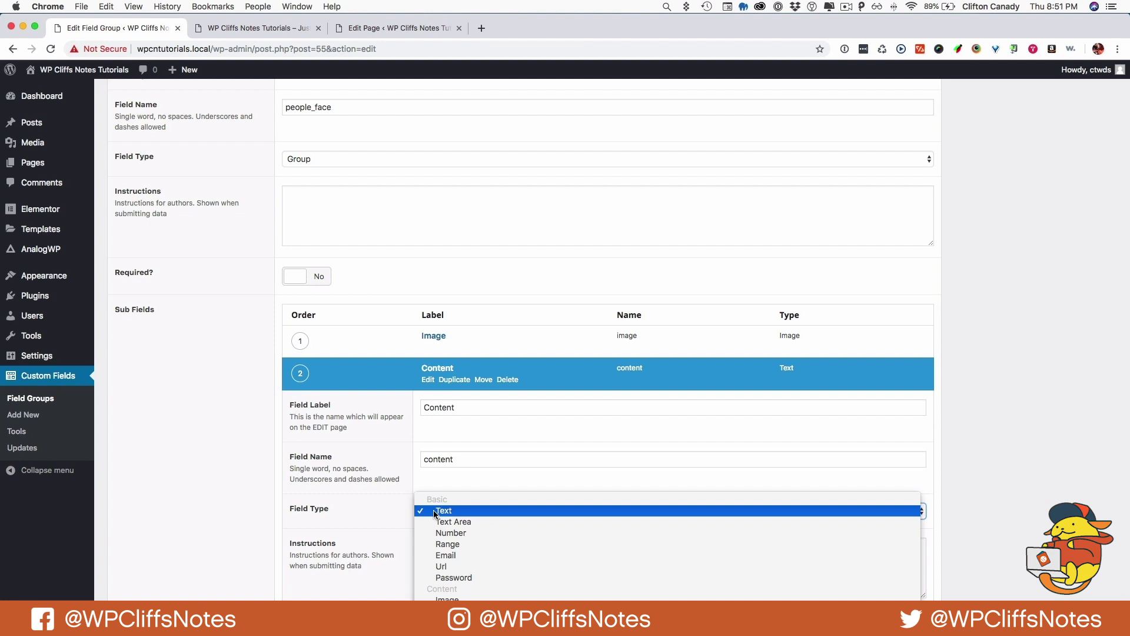
scroll(434, 514, "down", 1)
left_click(433, 514)
left_click(824, 377)
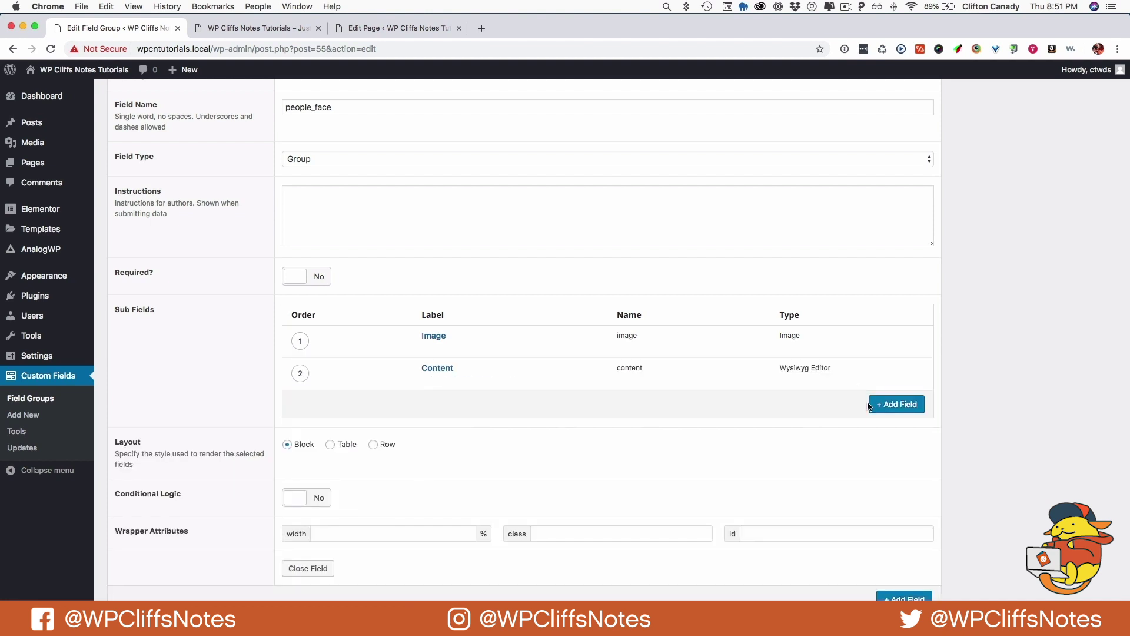
Add a third sub field labelled Button Text, keeping the Text type.
left_click(897, 402)
type("Button Te")
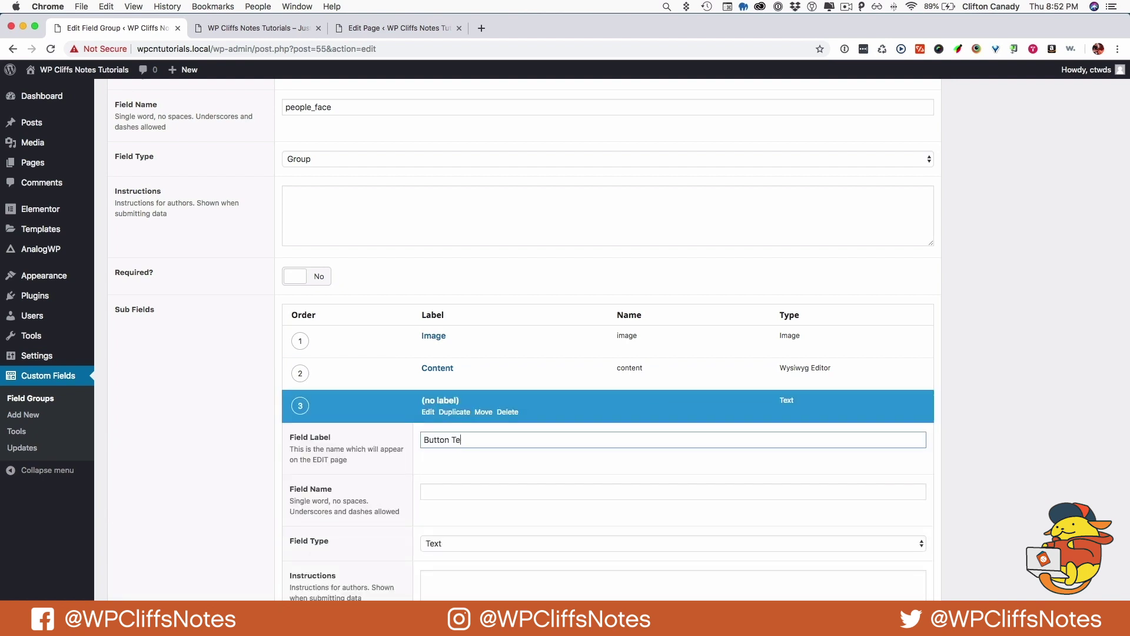
type("xt")
key("Return")
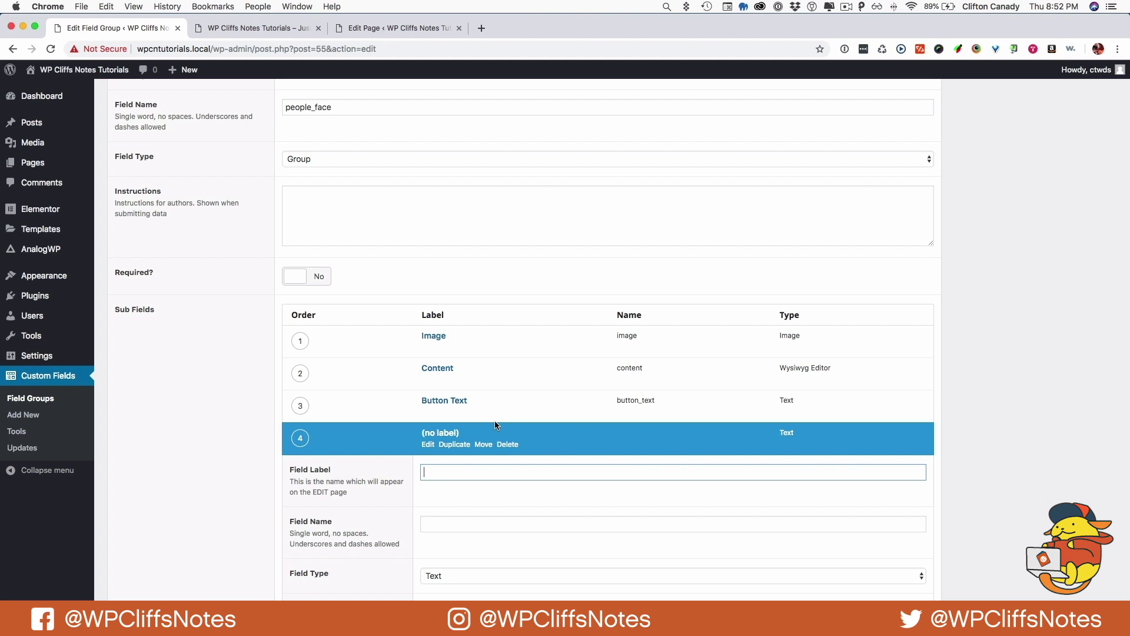
Label the fourth sub field Button URL, set its type to Url, and save the field group.
type("Button URL")
left_click(446, 577)
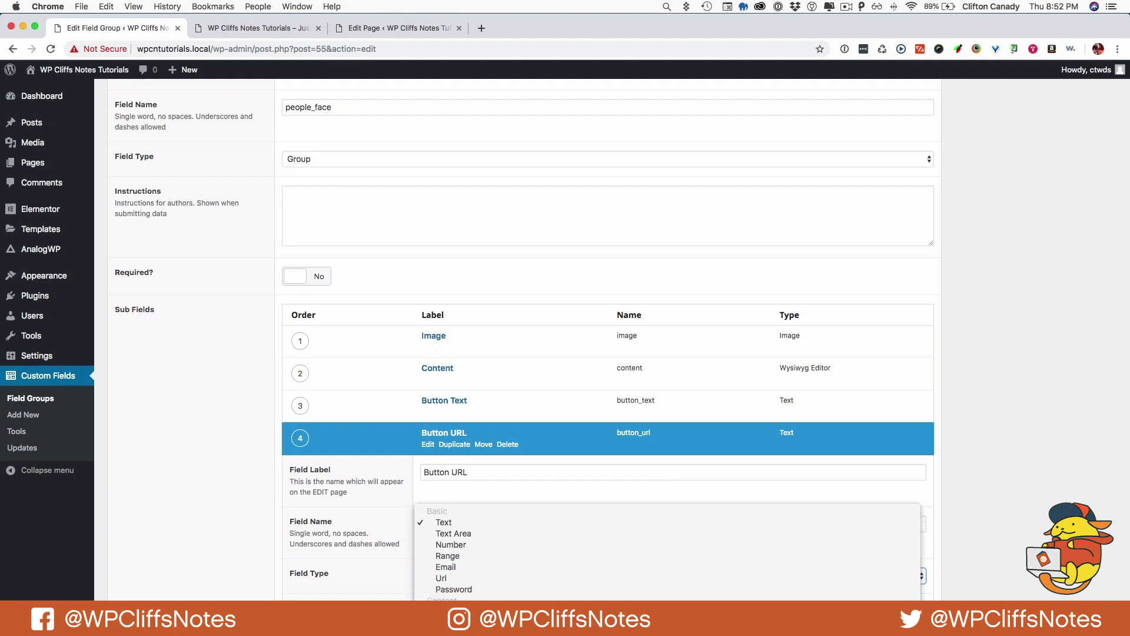
left_click(460, 578)
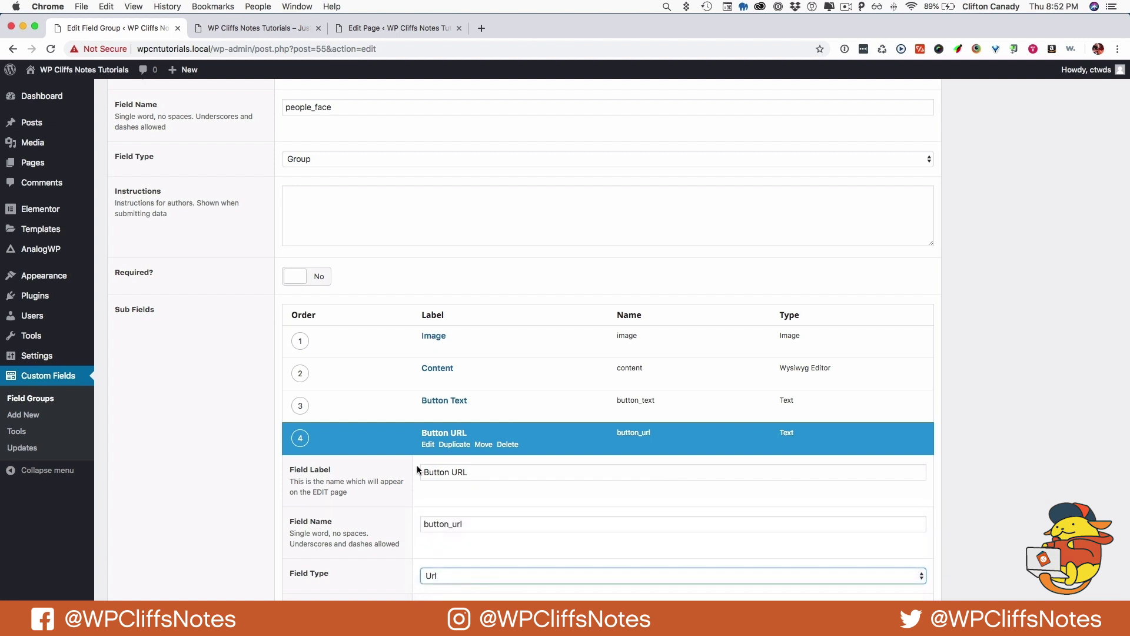
left_click(427, 447)
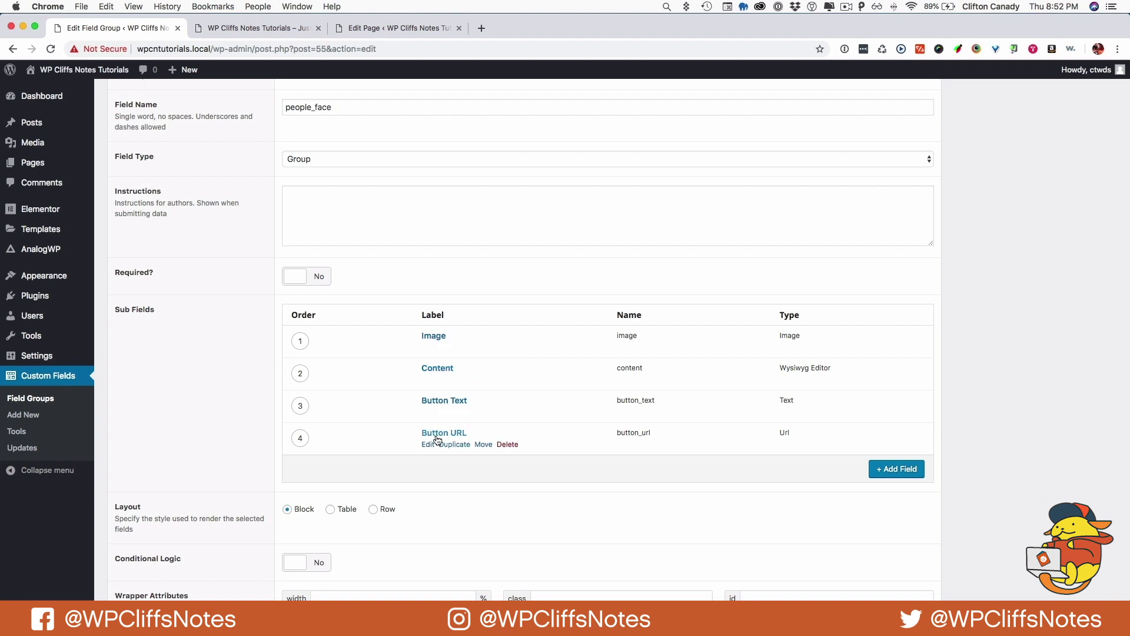
left_click(1090, 230)
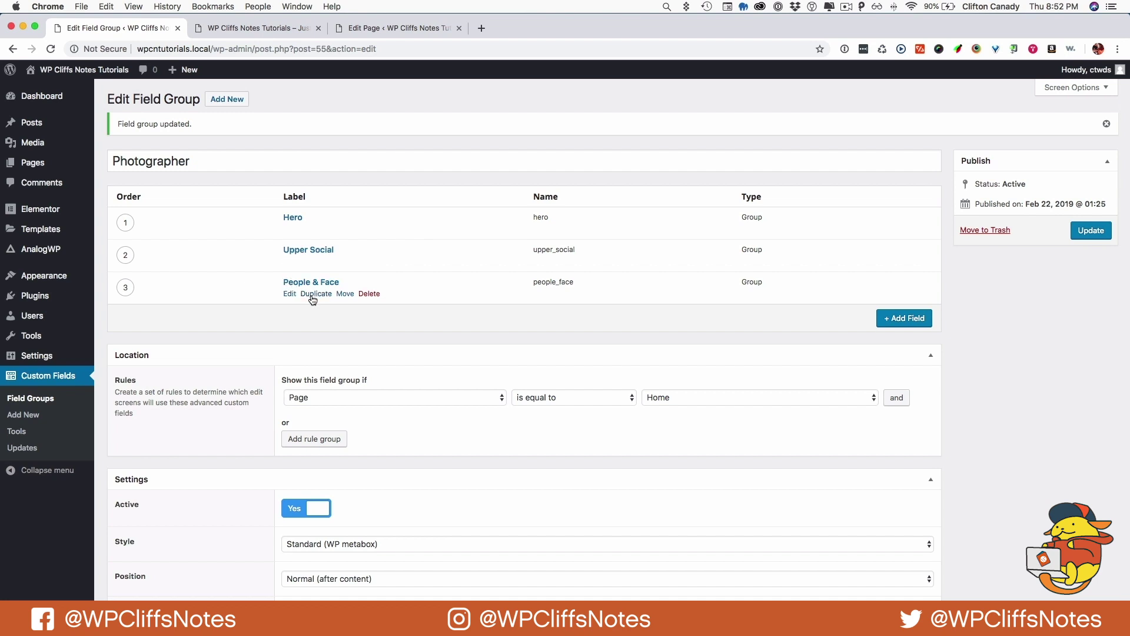
Duplicate the People & Face group, relabel the copy Still Life & Objects with name still_life_&_objects, and move its Image sub field down.
left_click(314, 294)
triple_click(299, 354)
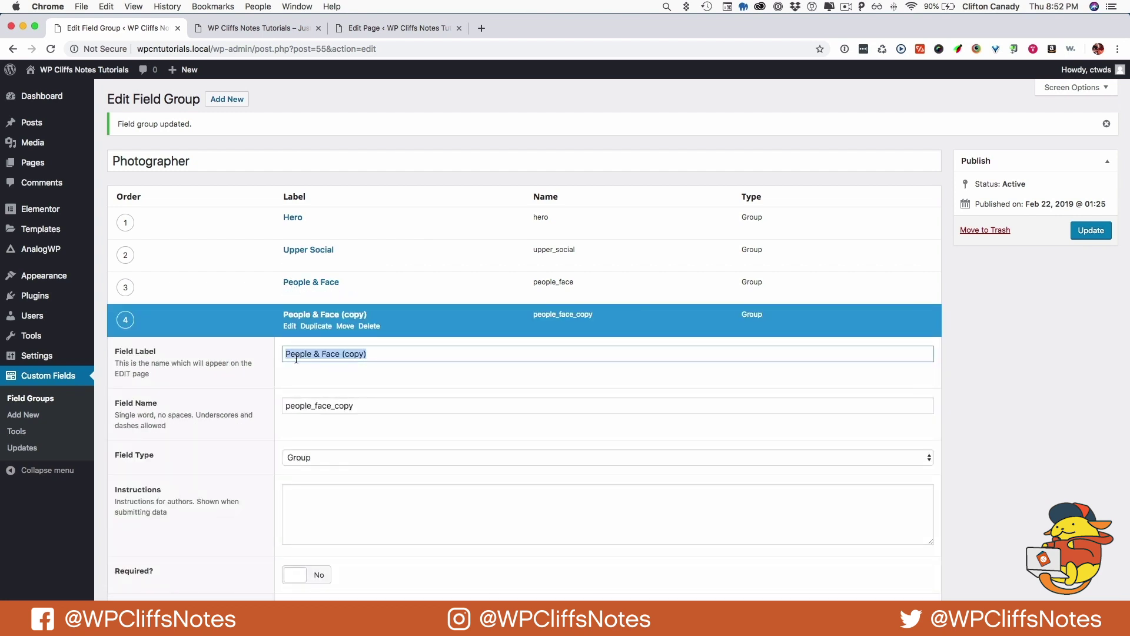
left_click(259, 27)
scroll(401, 455, "down", 7)
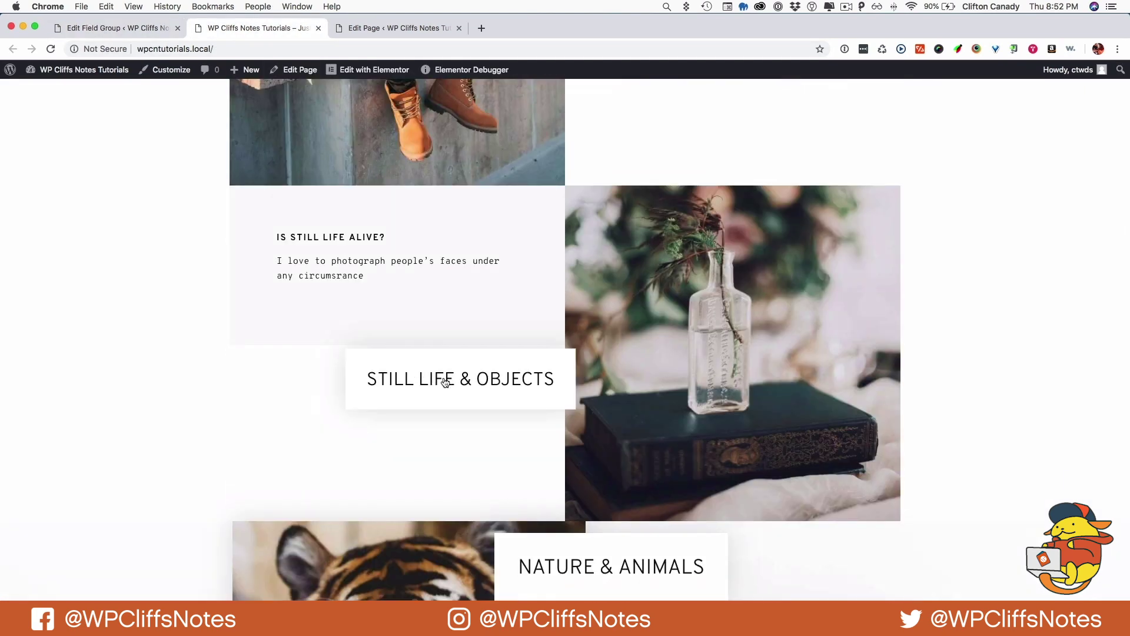
left_click(101, 27)
type("S")
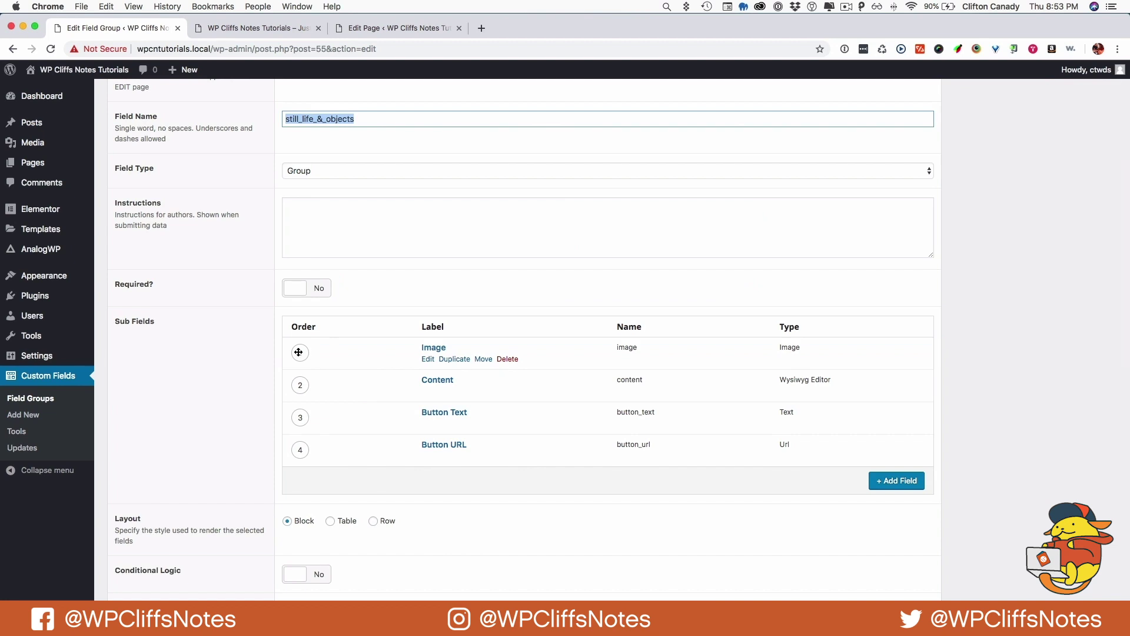
left_click_drag(298, 352, 285, 460)
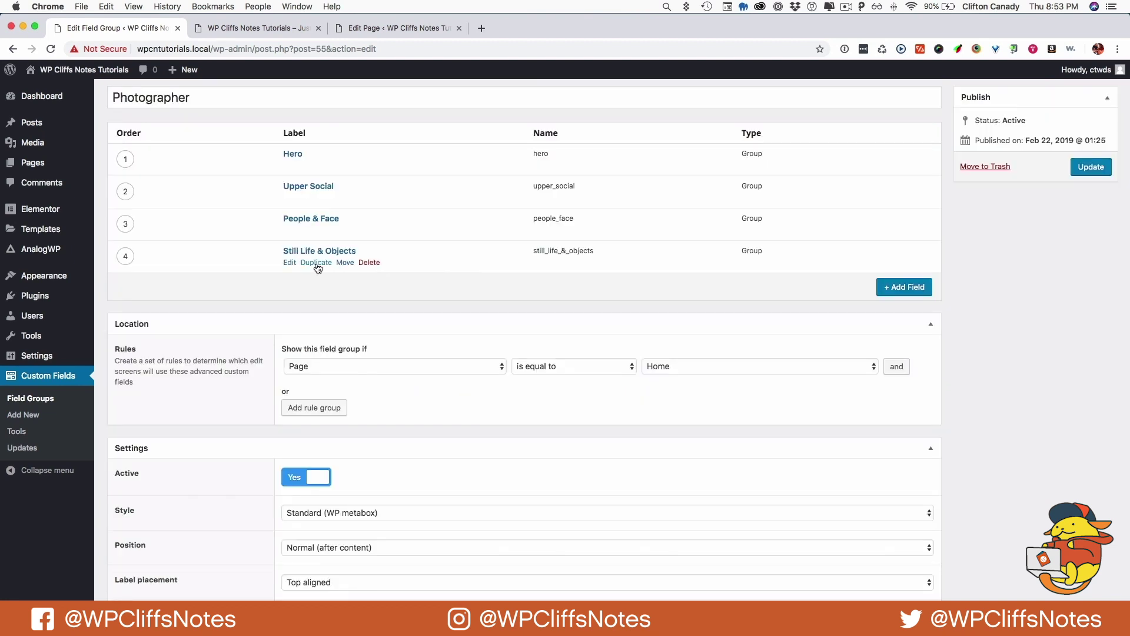
Duplicate the Still Life & Objects group, relabel the copy Nature & Animals with name still_life_&_objects, and save the field group.
left_click(317, 263)
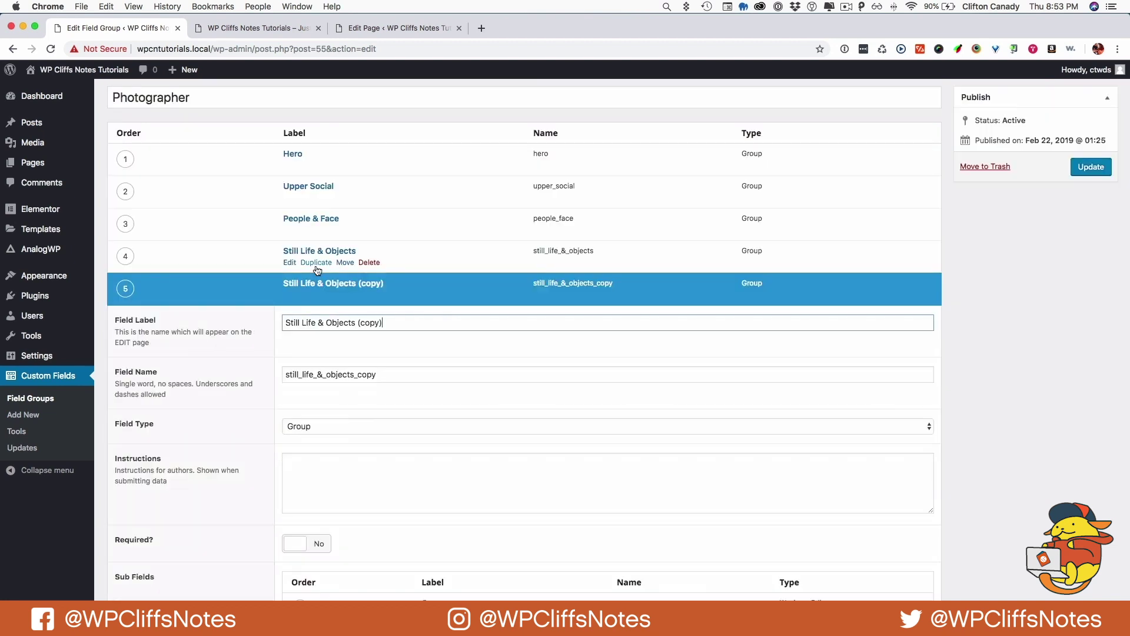
triple_click(317, 322)
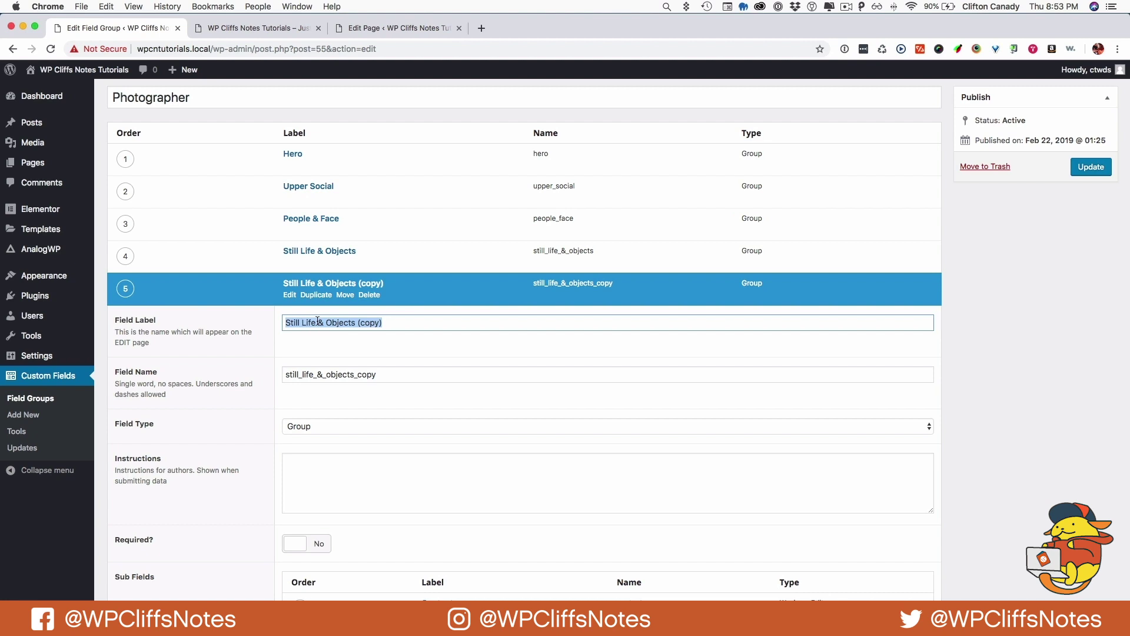
type("N")
type("ature & Animals")
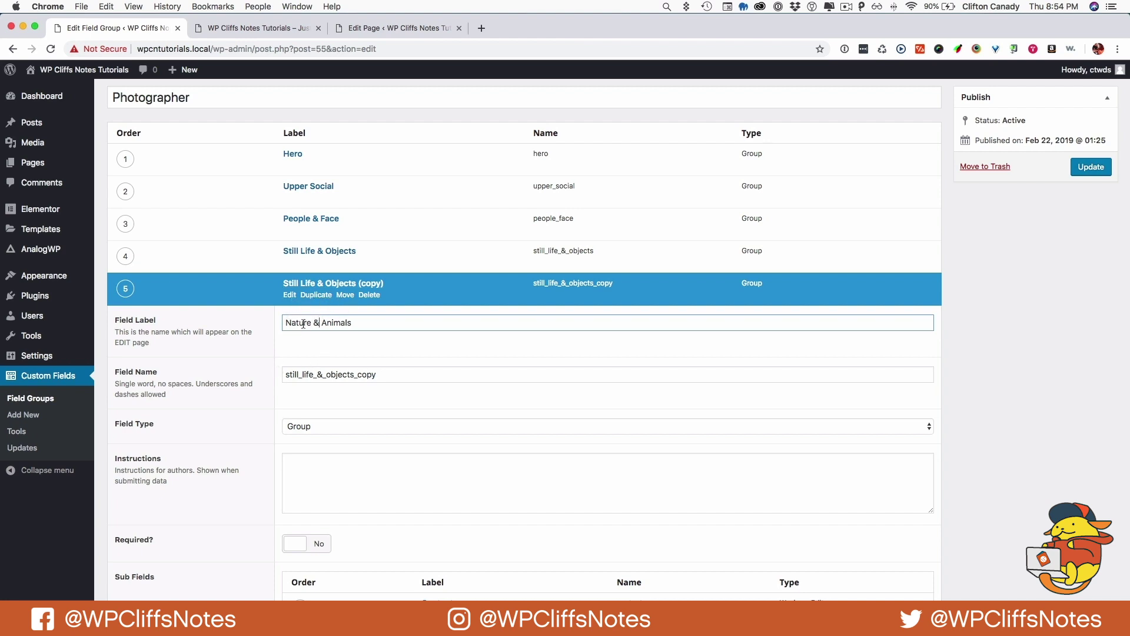
left_click(289, 297)
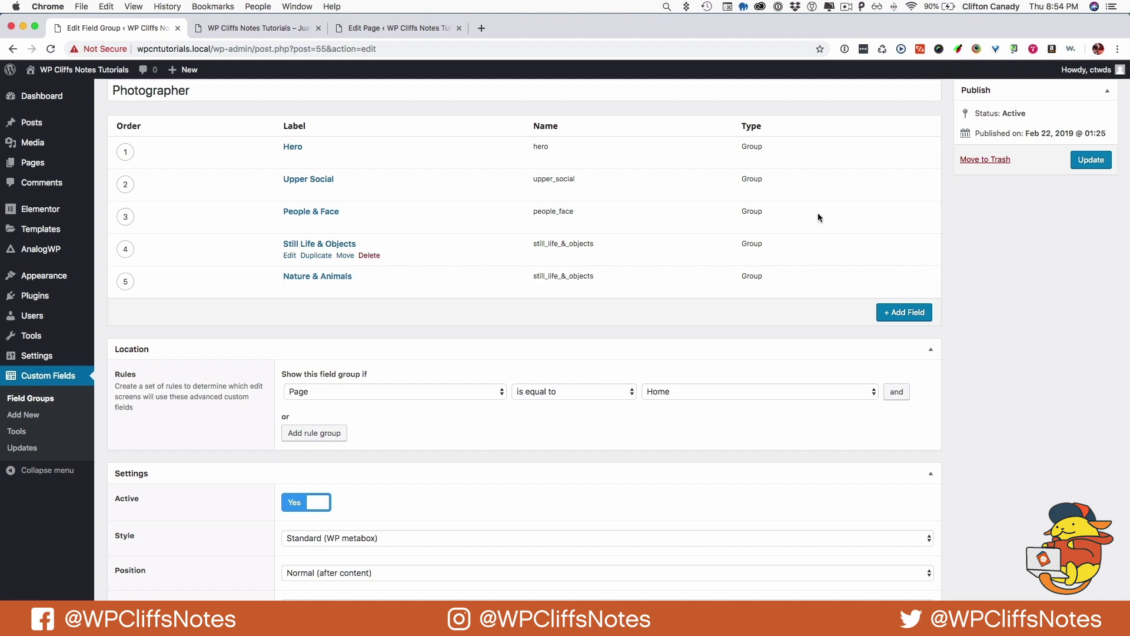
left_click(1095, 162)
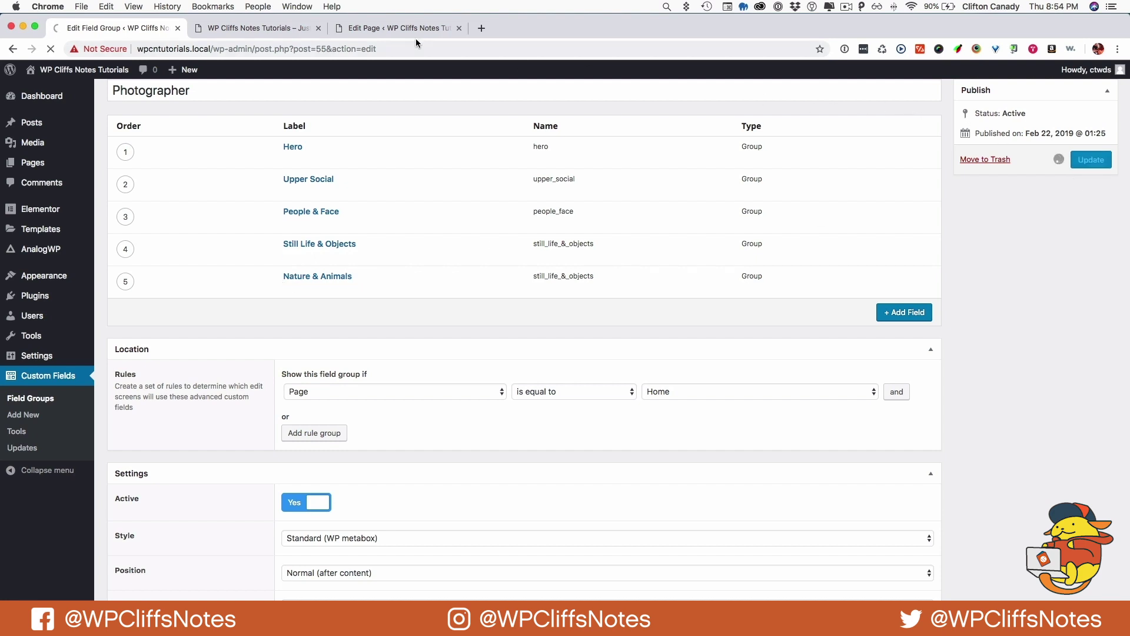
Reload the Home page editor and review the Photographer fields from the Hero group through the Nature & Animals group.
left_click(261, 30)
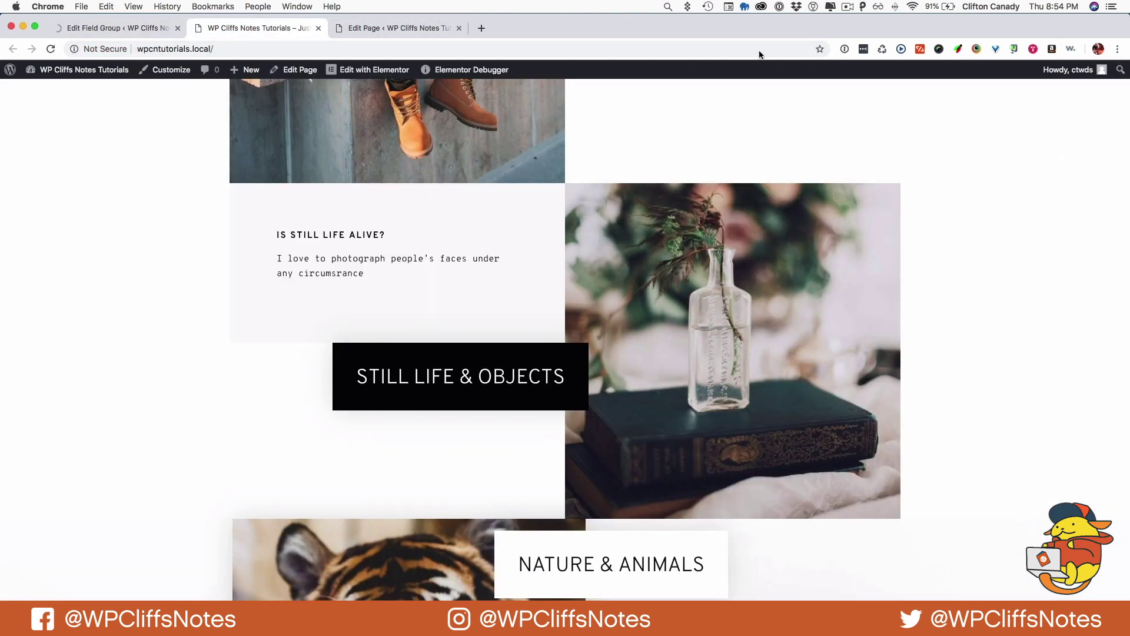
left_click(392, 28)
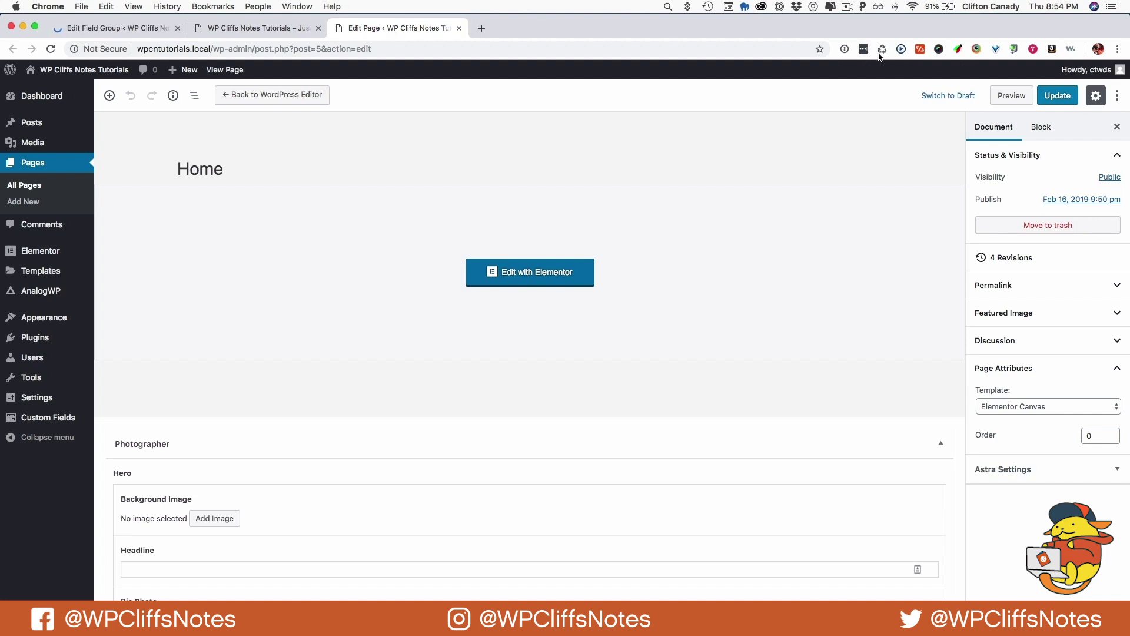
scroll(306, 429, "down", 1)
key("super+r")
scroll(306, 424, "down", 10)
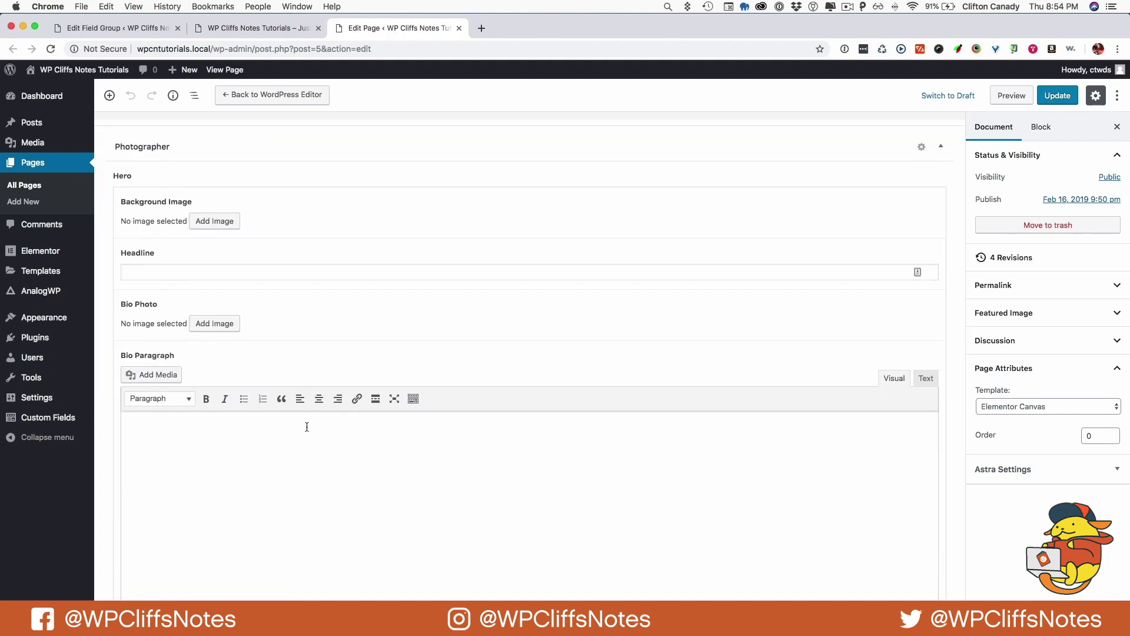
scroll(305, 429, "down", 3)
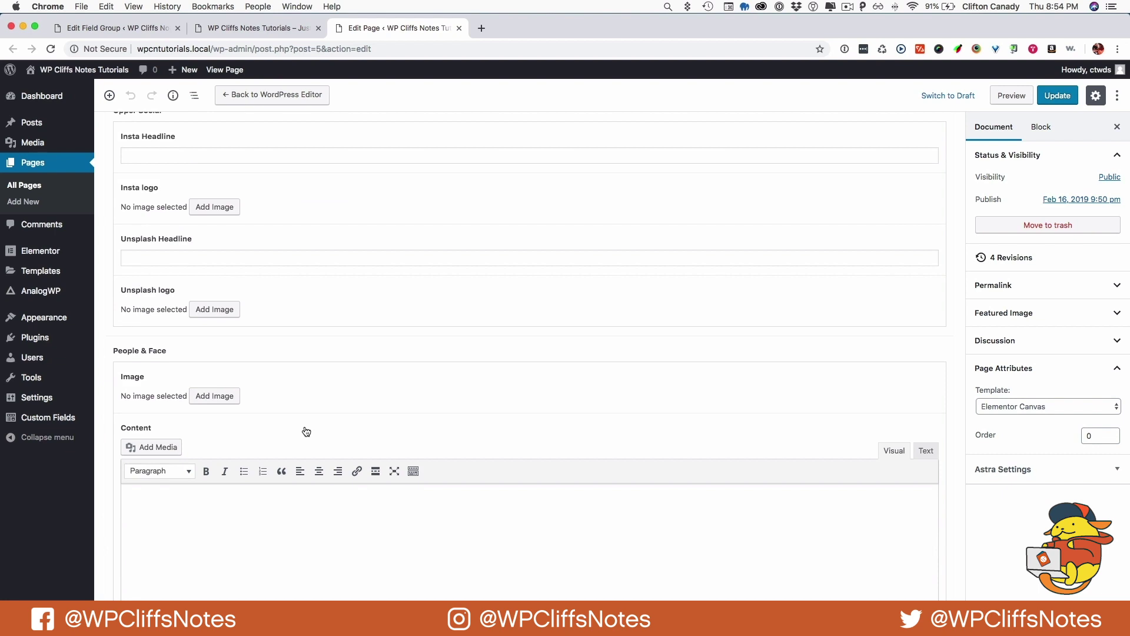
scroll(306, 432, "down", 6)
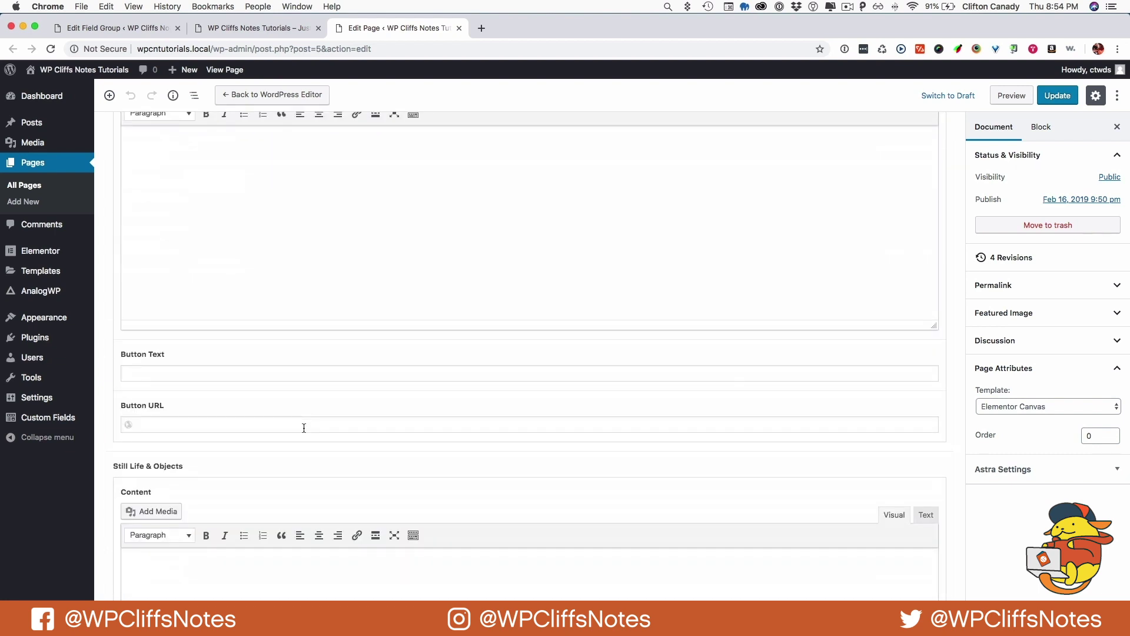
scroll(302, 426, "down", 8)
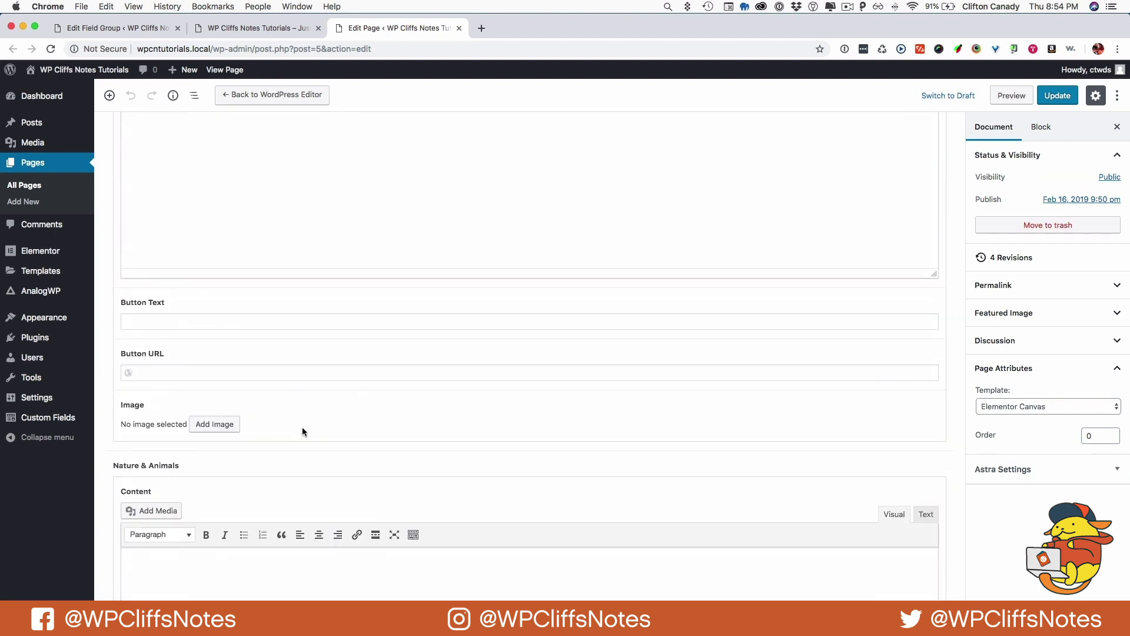
scroll(302, 427, "down", 5)
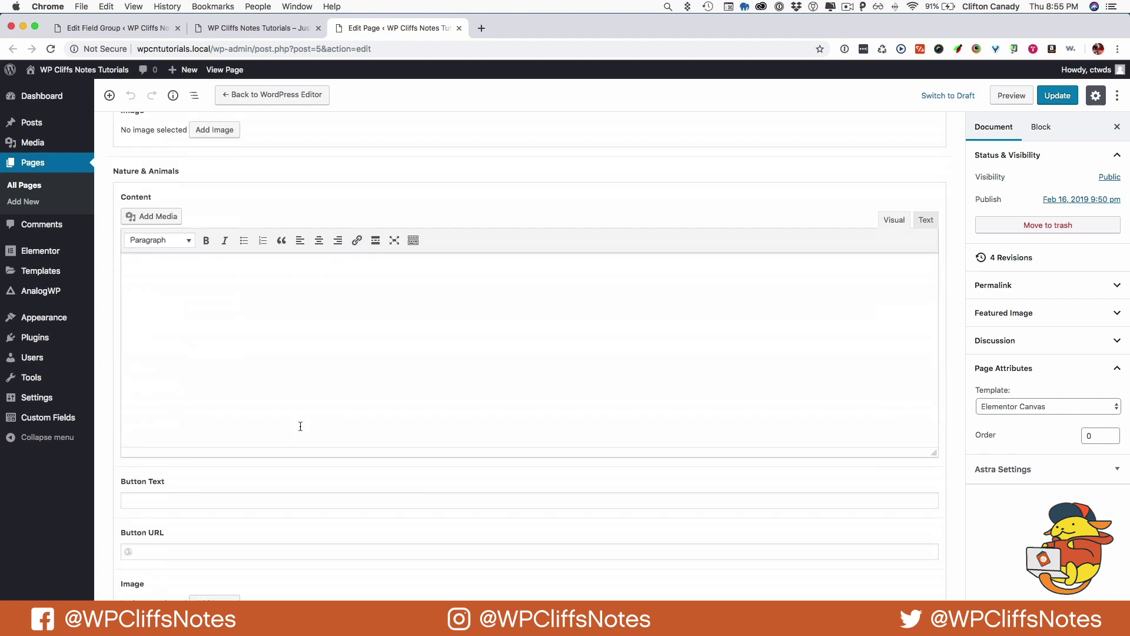
scroll(300, 425, "down", 3)
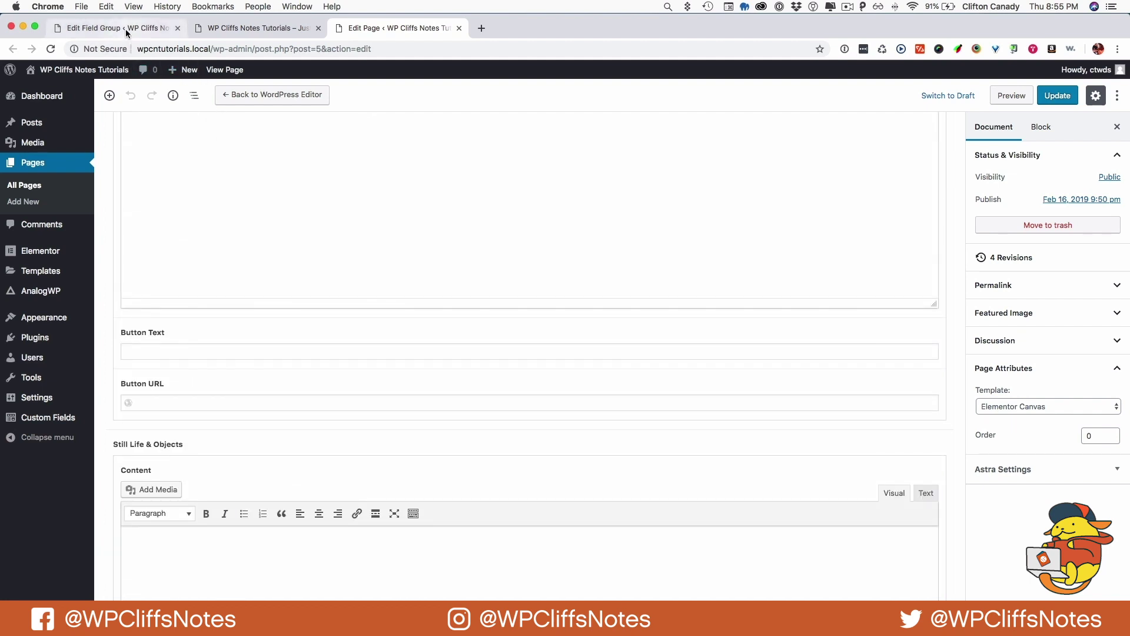
Examine the lower part of the live home page: the social links, the content text beside them, the photo and the sign-up section.
left_click(238, 32)
scroll(428, 444, "down", 10)
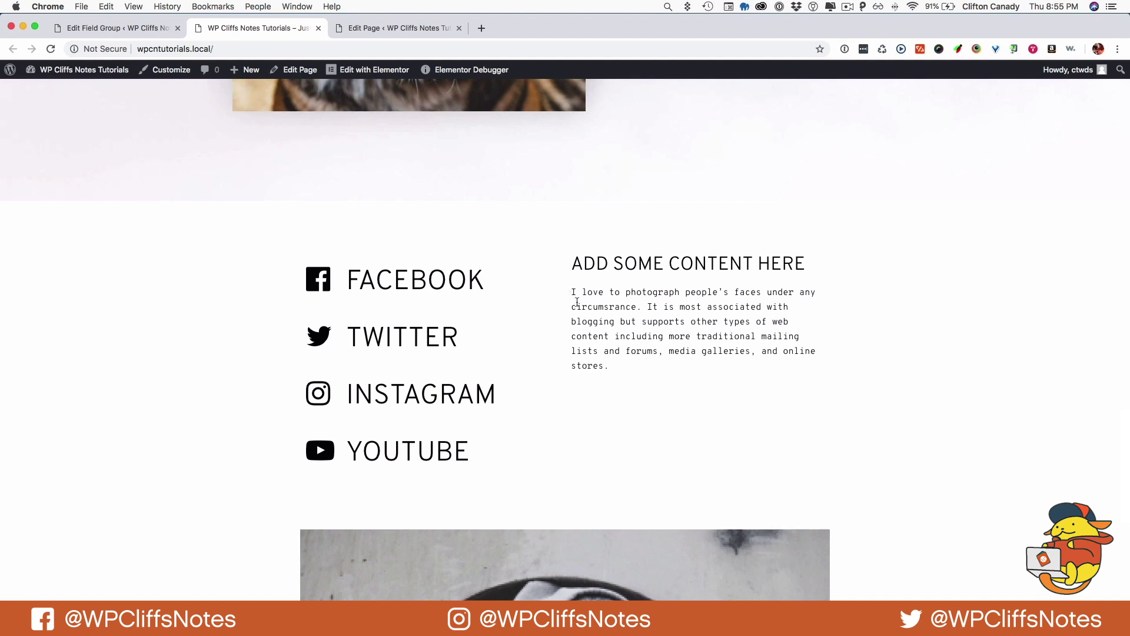
left_click_drag(377, 467, 804, 374)
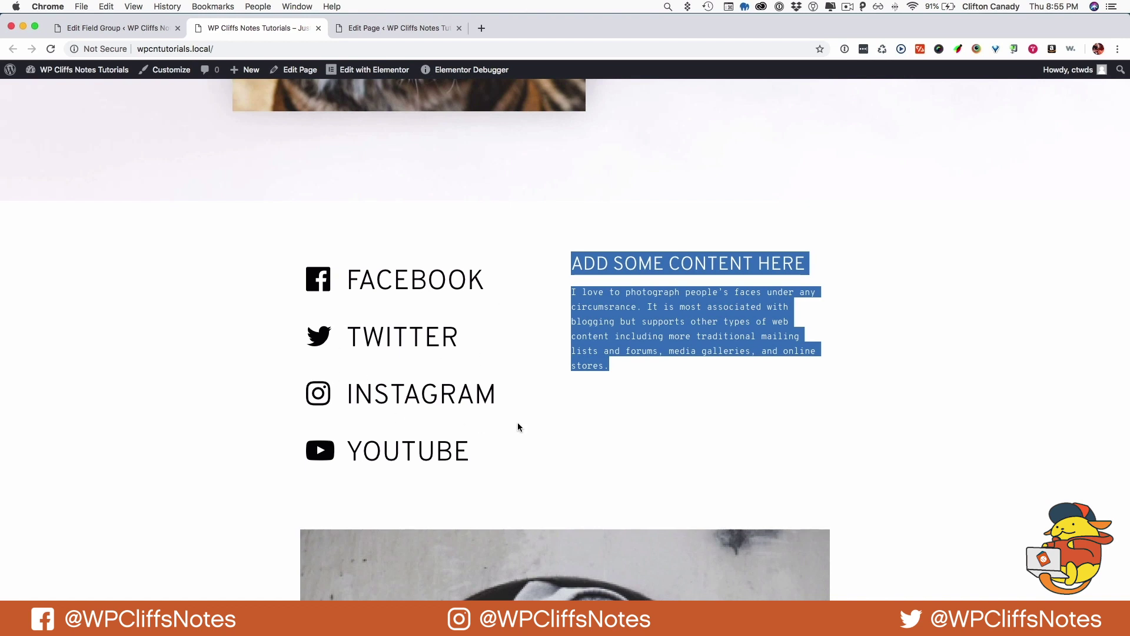
left_click(598, 264)
left_click_drag(573, 265, 642, 375)
left_click(643, 376)
left_click_drag(641, 374, 576, 259)
scroll(246, 466, "down", 10)
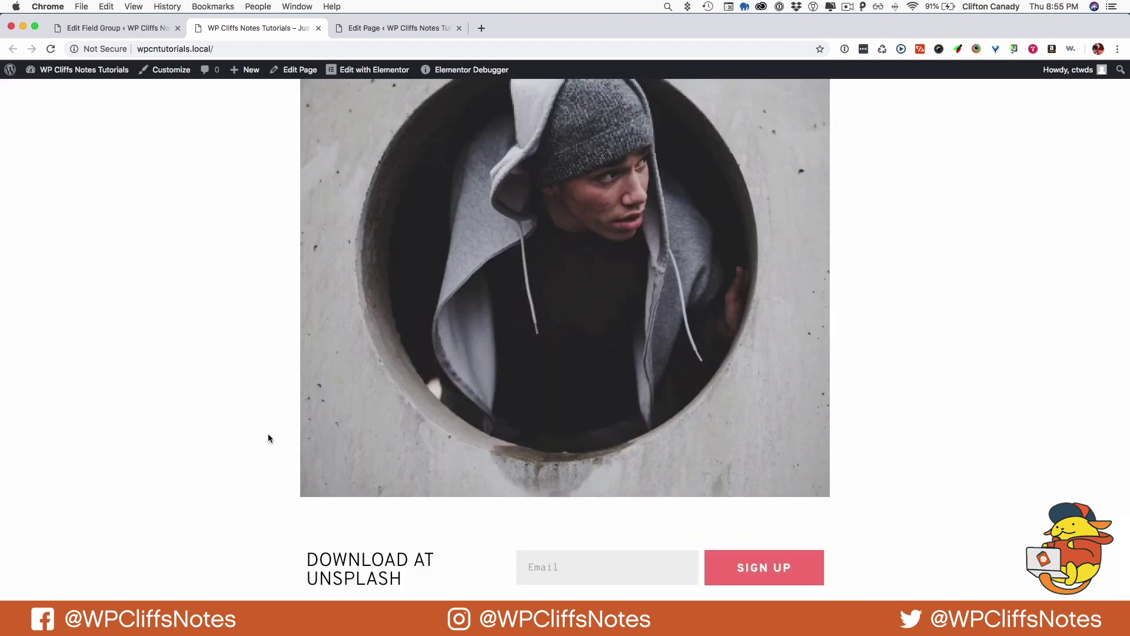
scroll(268, 437, "up", 10)
Add a sixth field labelled Bottom Social to the Photographer field group and set its type to Group.
left_click(102, 28)
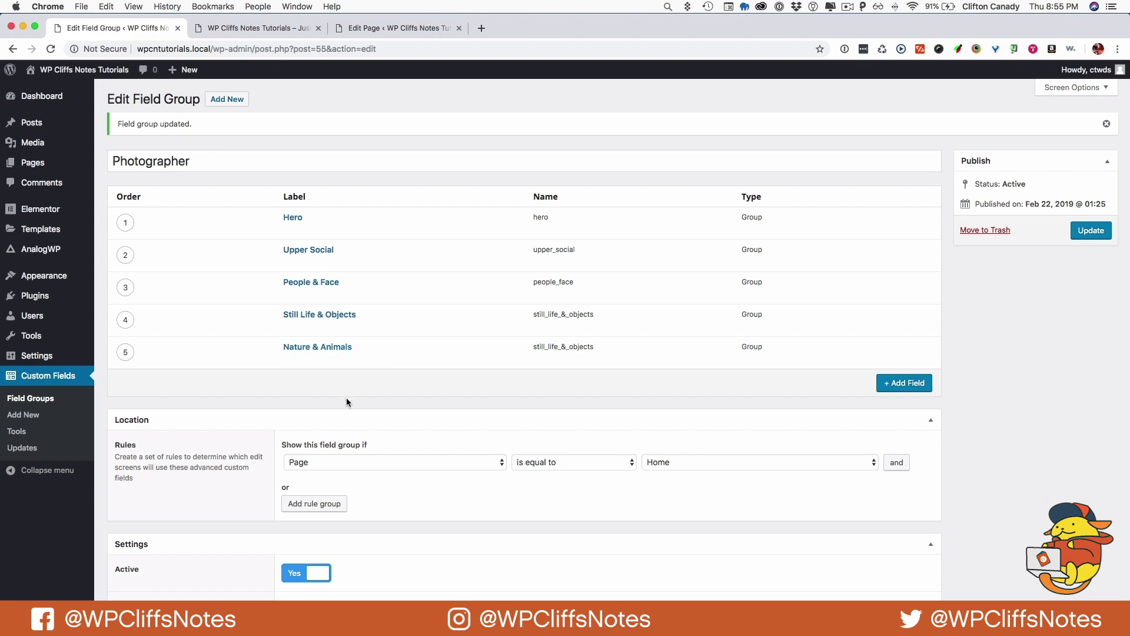
left_click(904, 382)
type("Bottom S")
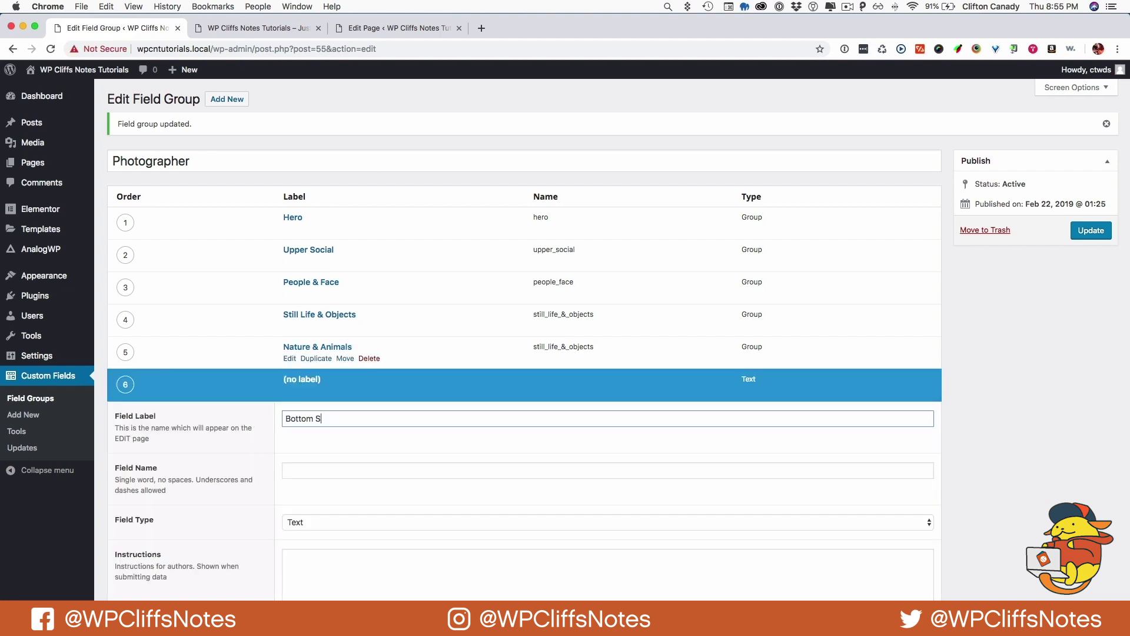
type("ocial")
left_click(350, 521)
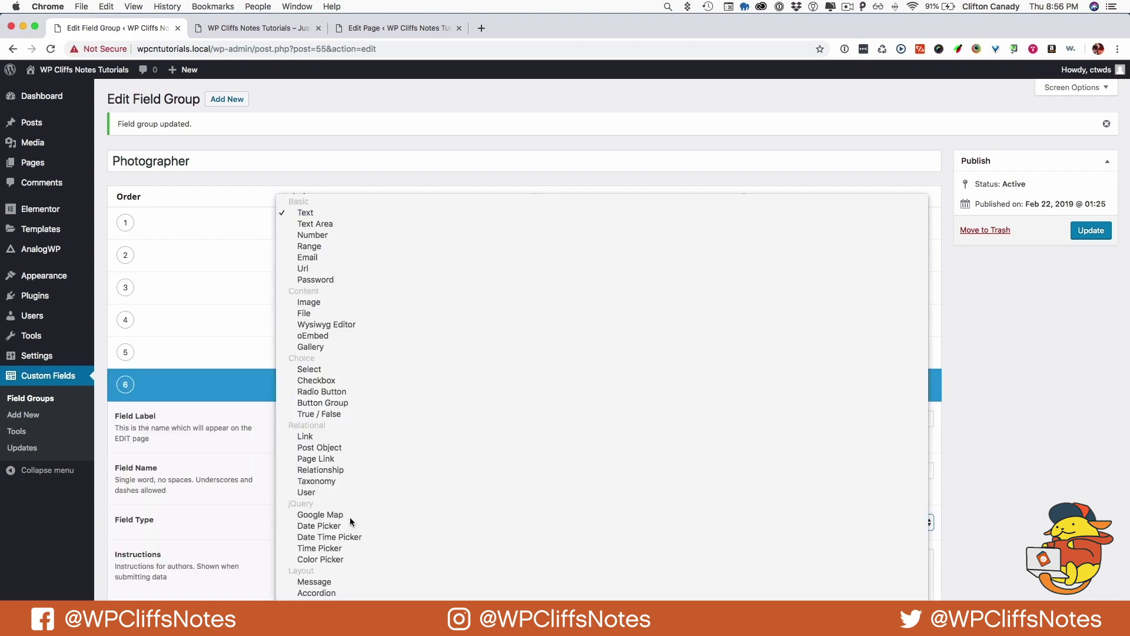
scroll(349, 517, "down", 3)
left_click(350, 517)
Add a first sub field labelled FB Url to the Bottom Social group, set its type to Url and collapse it.
scroll(349, 518, "down", 4)
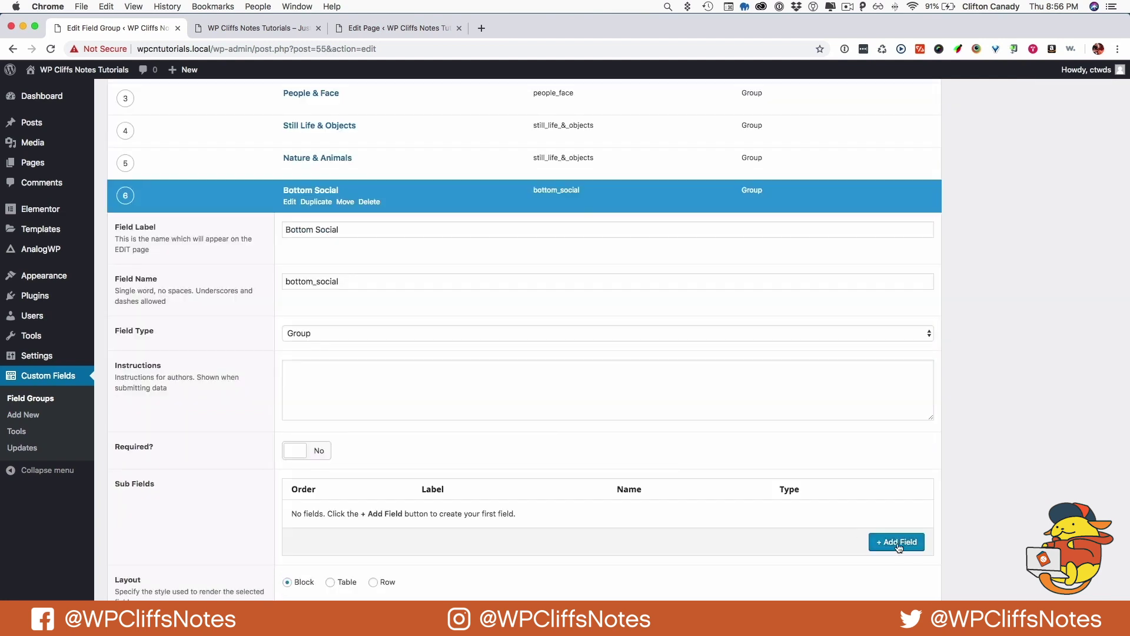
left_click(897, 544)
type("FB Url")
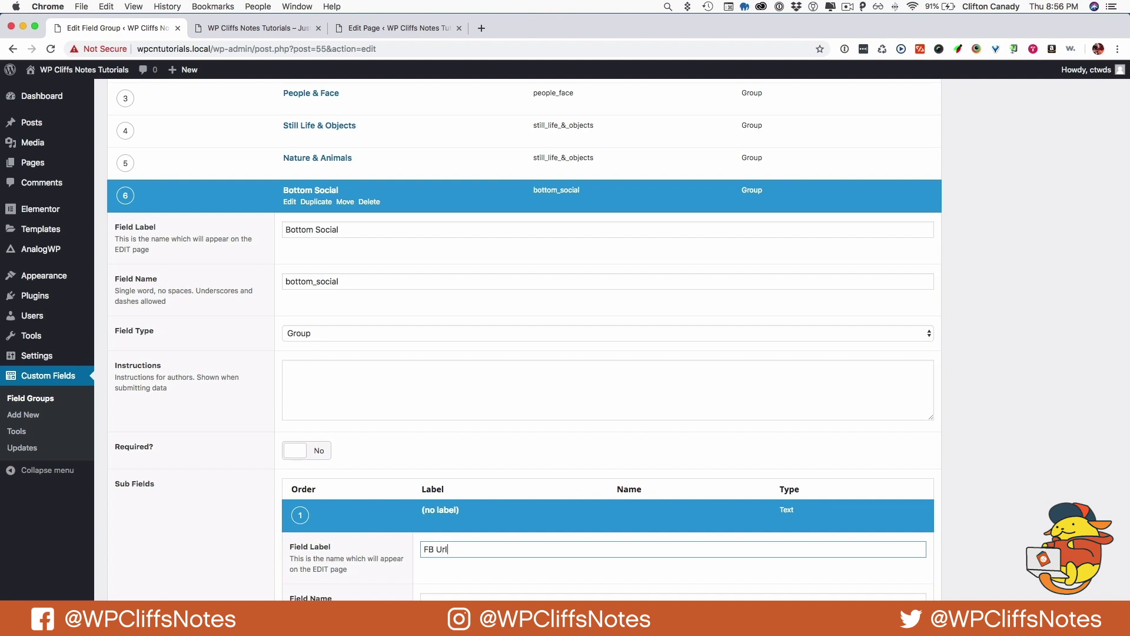
key("Tab")
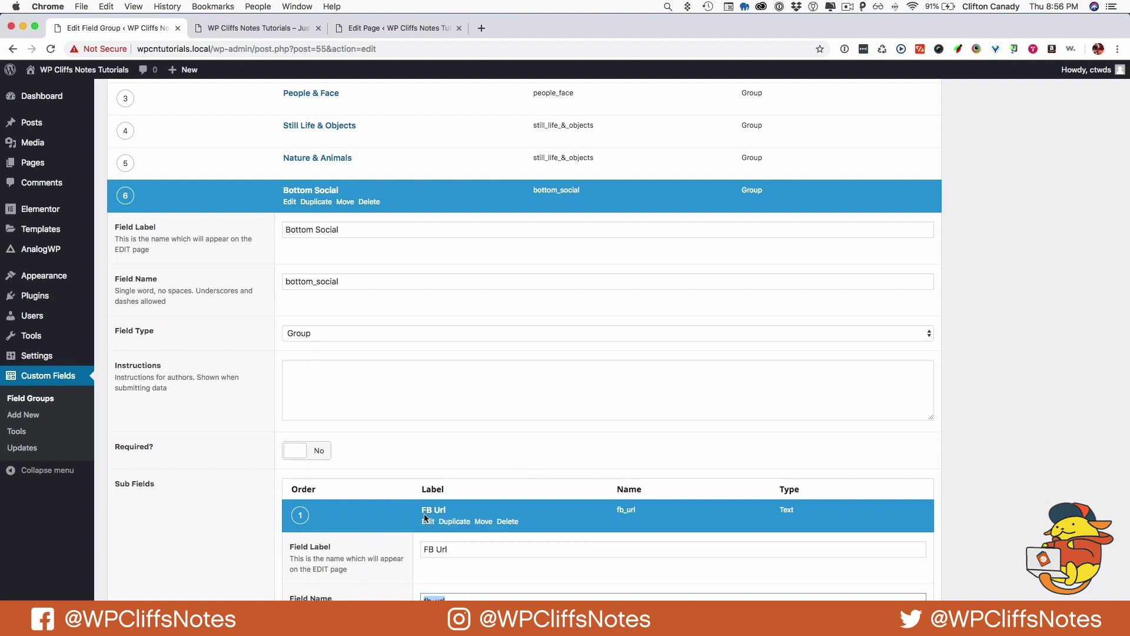
left_click(423, 521)
left_click(417, 521)
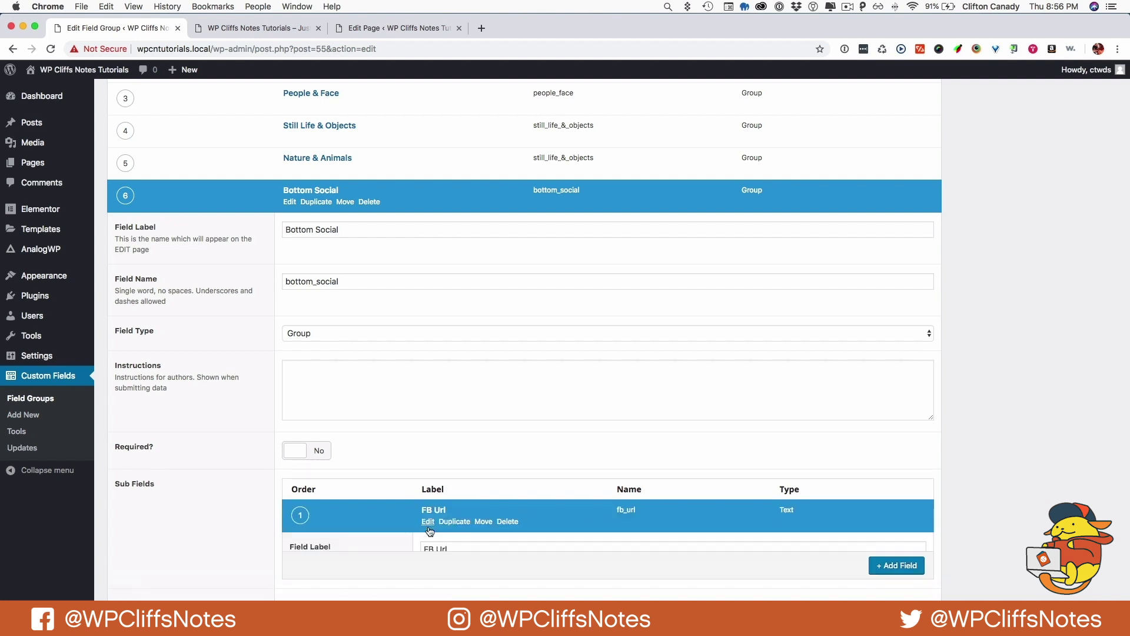
scroll(443, 565, "down", 5)
left_click(447, 441)
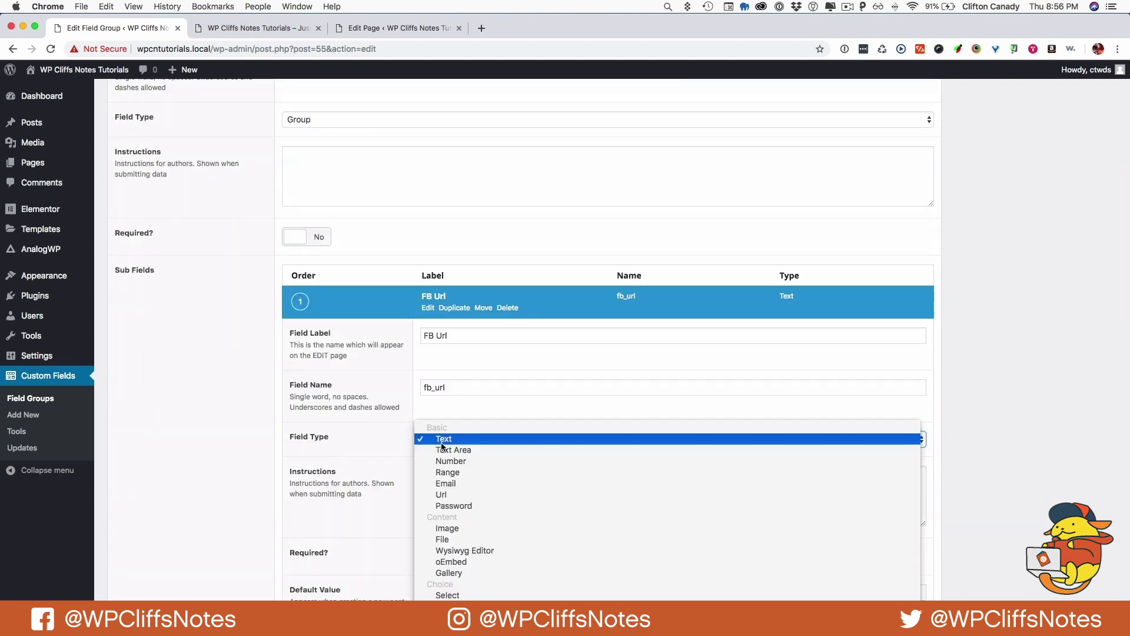
left_click(454, 498)
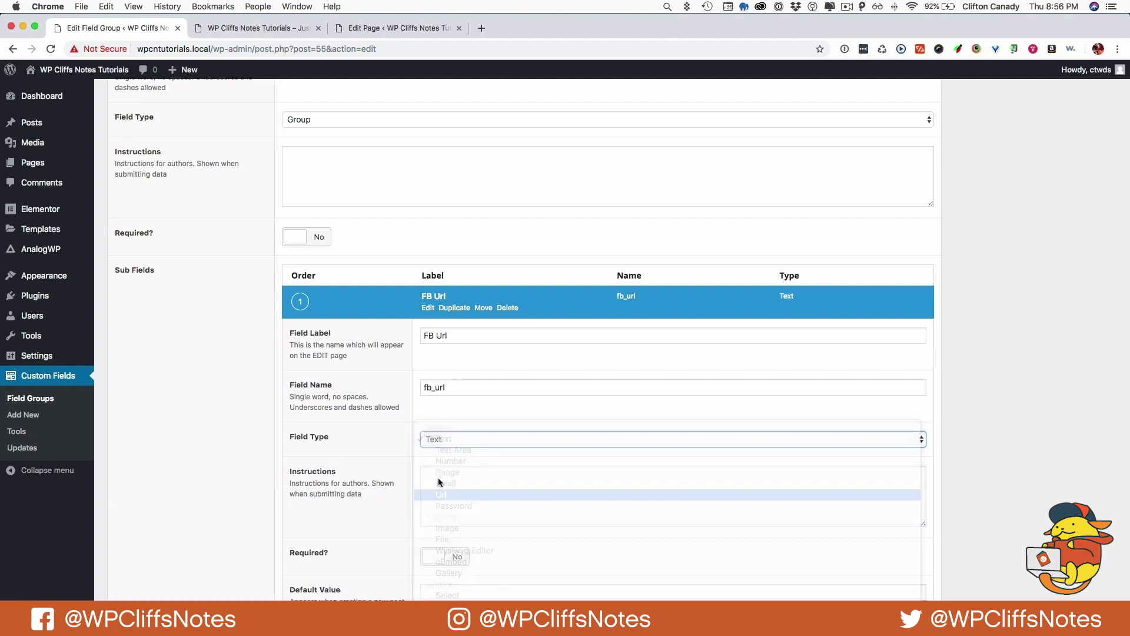
left_click(427, 308)
Duplicate the FB Url sub field, relabel the copy Twitter Url and regenerate its field name from the new label.
left_click(457, 309)
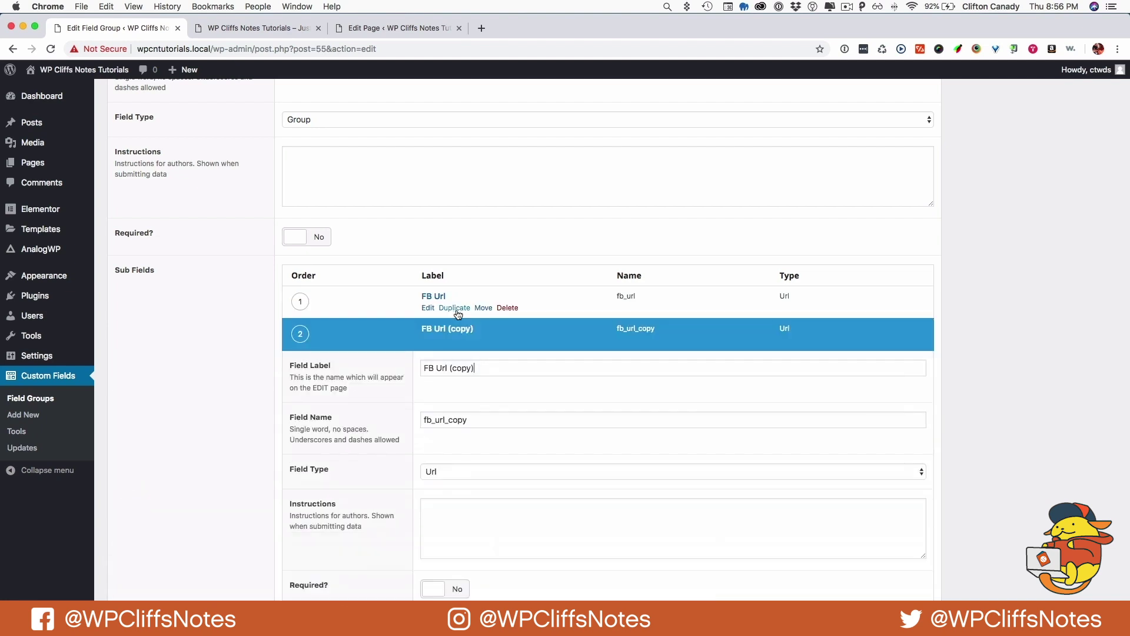
double_click(432, 367)
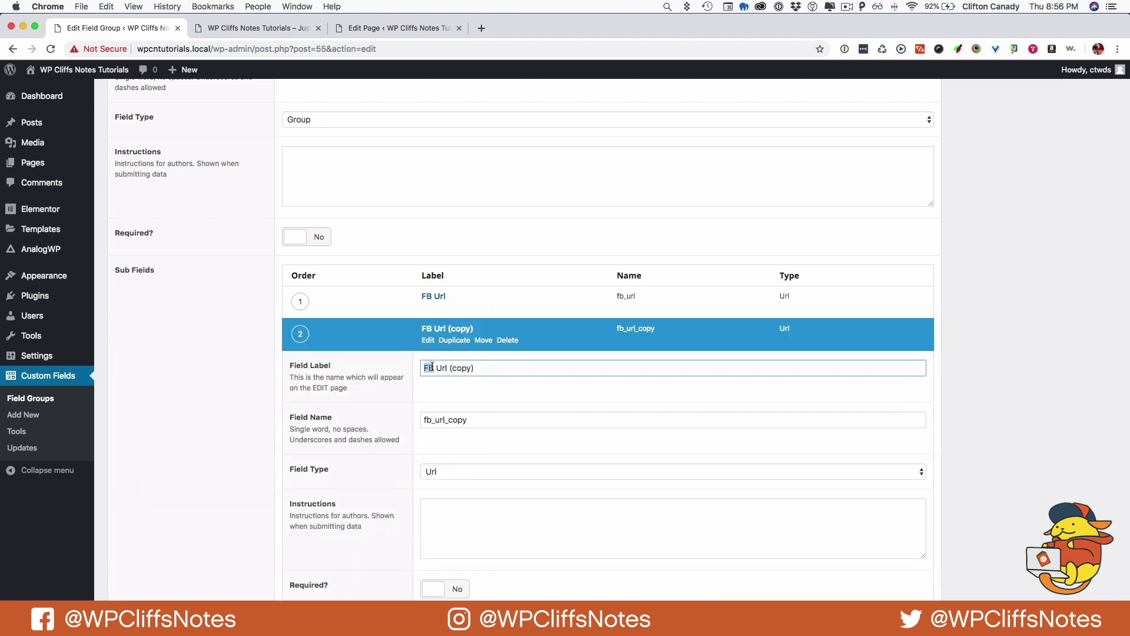
type("In")
key("BackSpace")
key("BackSpace")
type("Twitter")
left_click(431, 421)
double_click(431, 422)
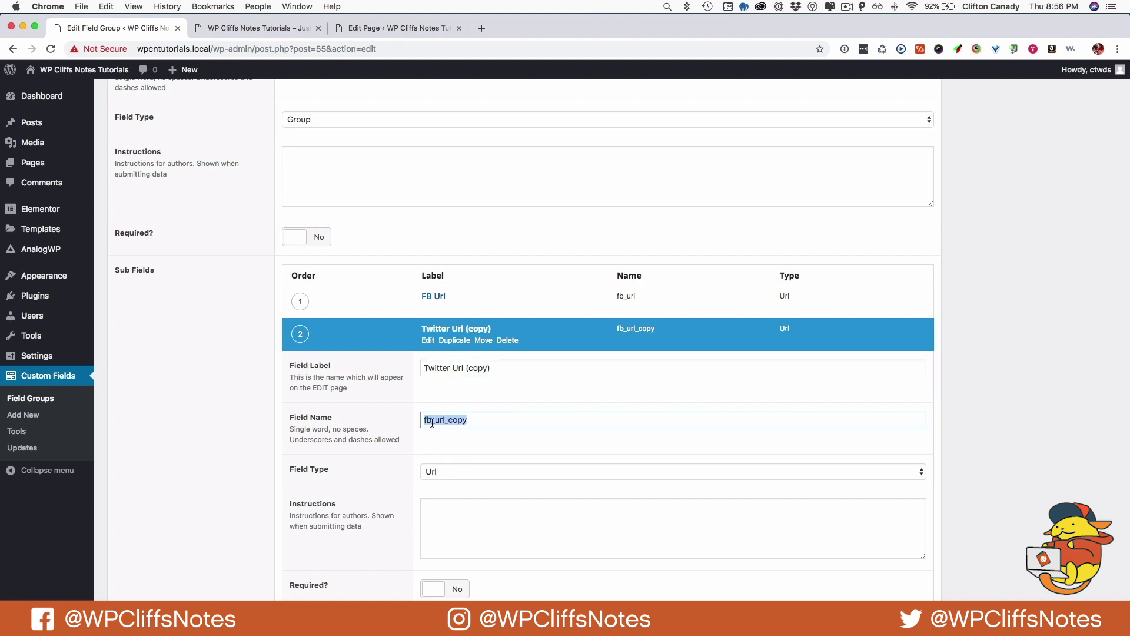
key("BackSpace")
left_click_drag(466, 369, 528, 370)
key("BackSpace")
key("Tab")
Relabel the FB Url sub field Facebook Url, regenerate its field name from the label and collapse it.
left_click(429, 300)
double_click(428, 335)
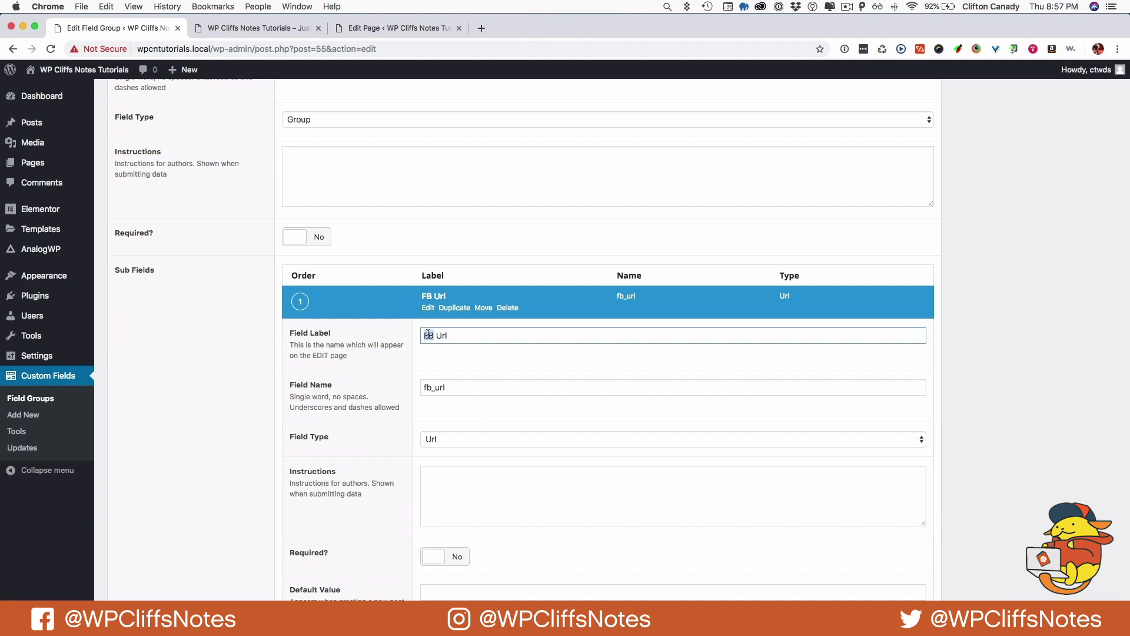
type("Fac")
key("BackSpace")
type("cebook")
left_click_drag(433, 388, 408, 389)
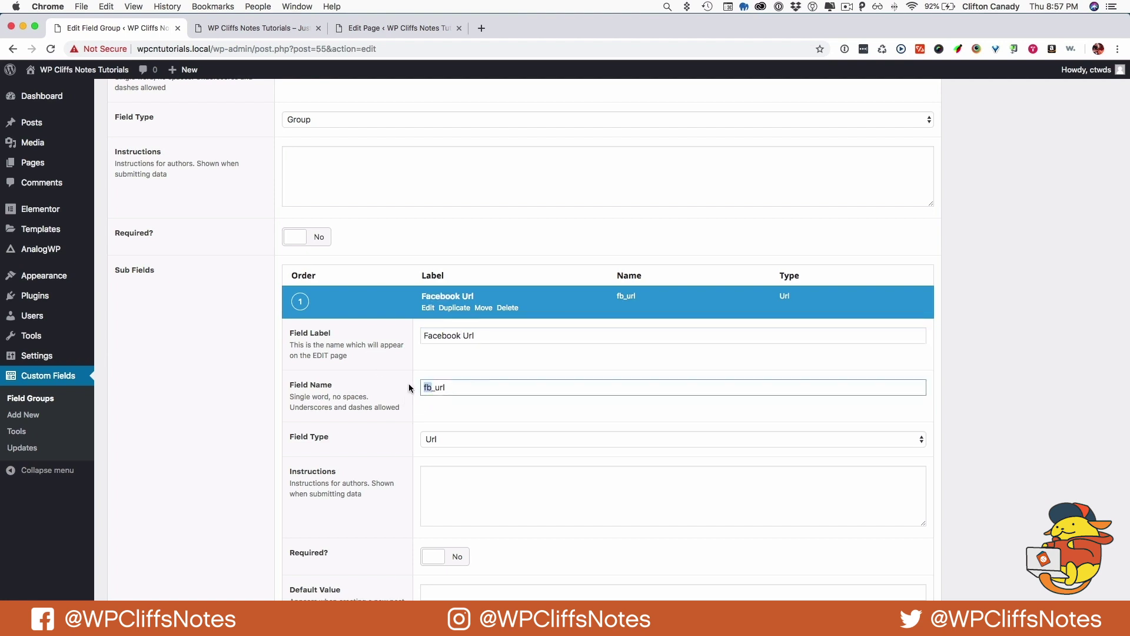
key("super+a")
key("BackSpace")
left_click(436, 336)
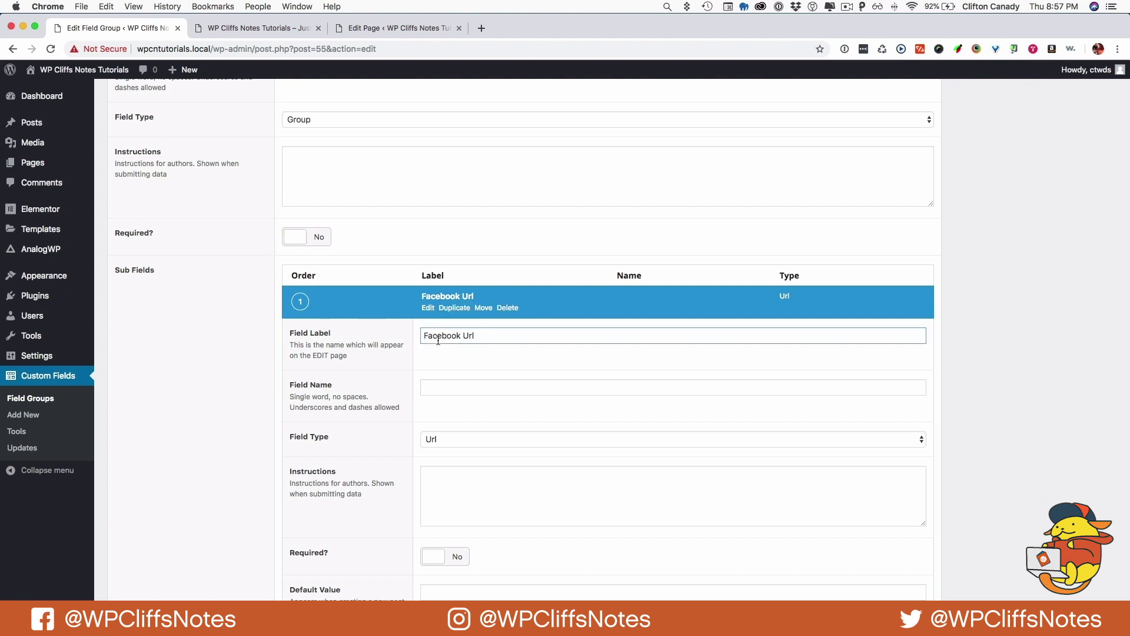
key("Tab")
left_click(428, 307)
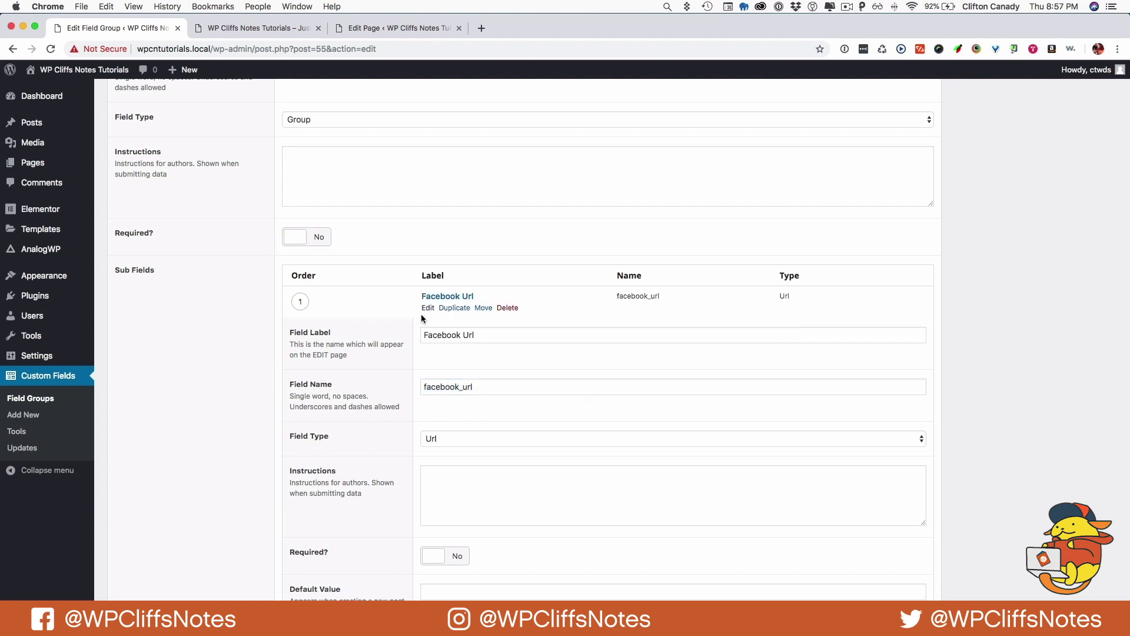
left_click(428, 332)
left_click(428, 342)
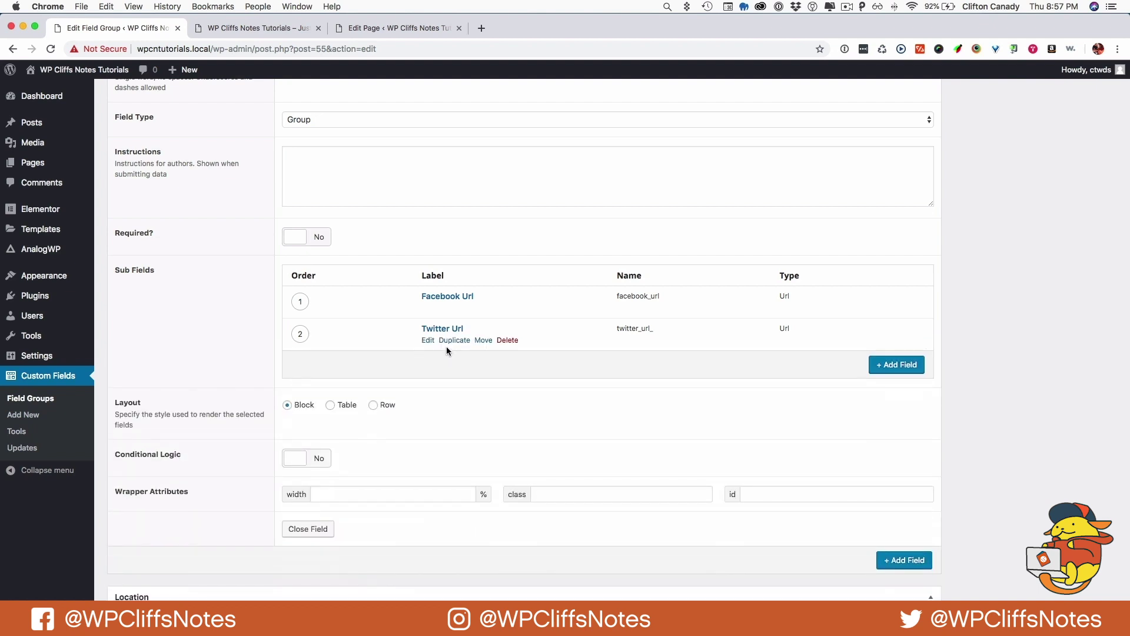
Add a third sub field labelled Instagram URL to the Bottom Social group, set its type to Url and collapse it.
left_click(897, 368)
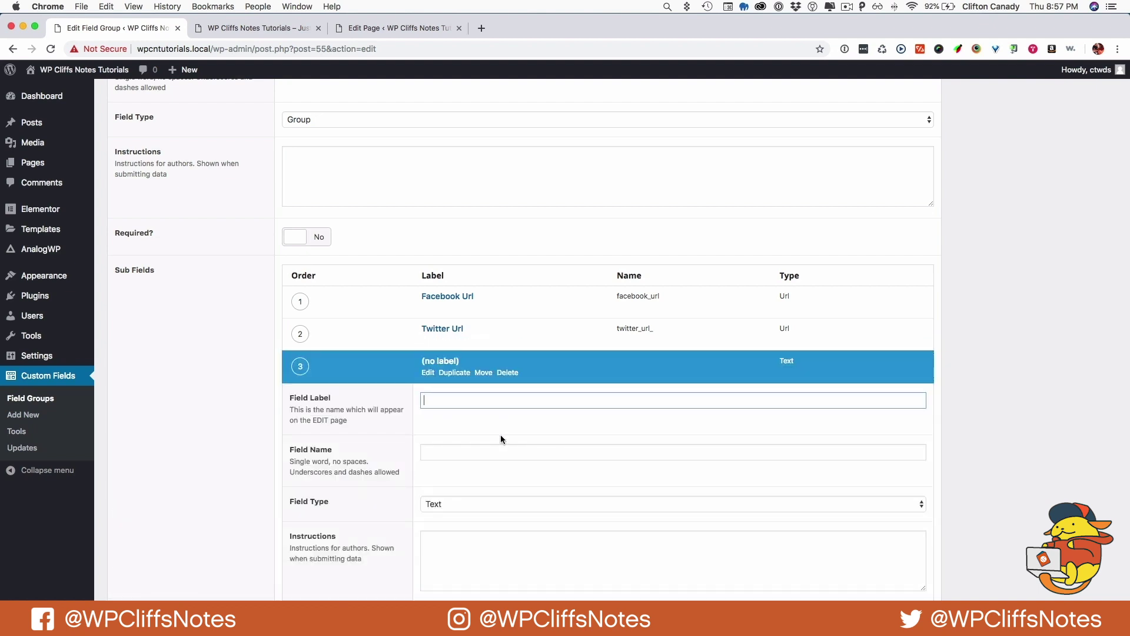
type("Instagram URL")
left_click(474, 441)
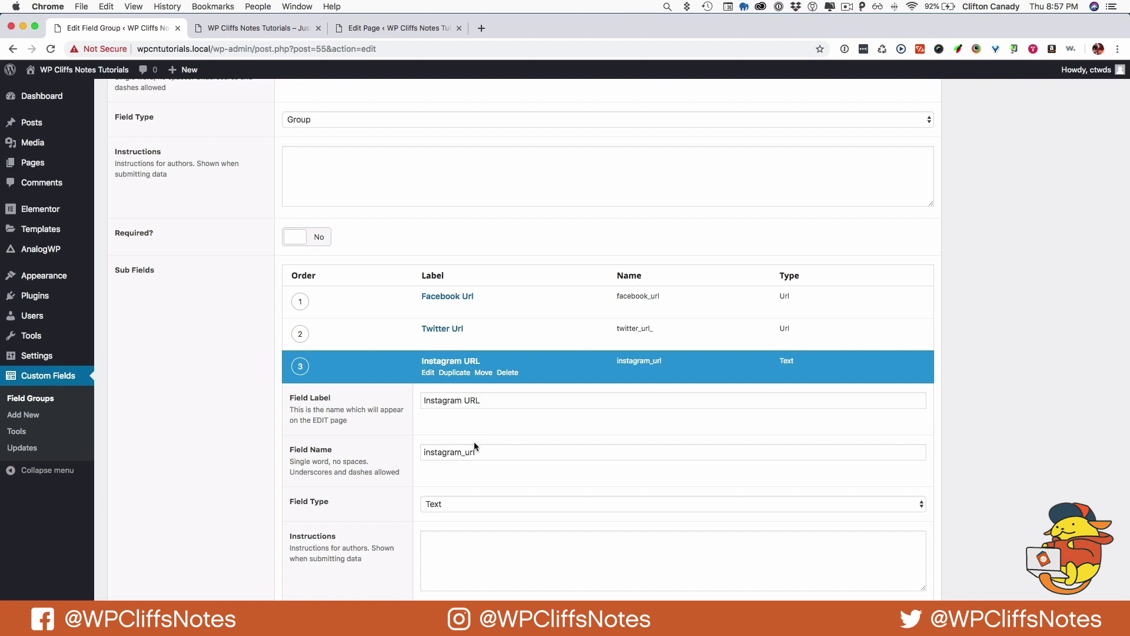
left_click(451, 507)
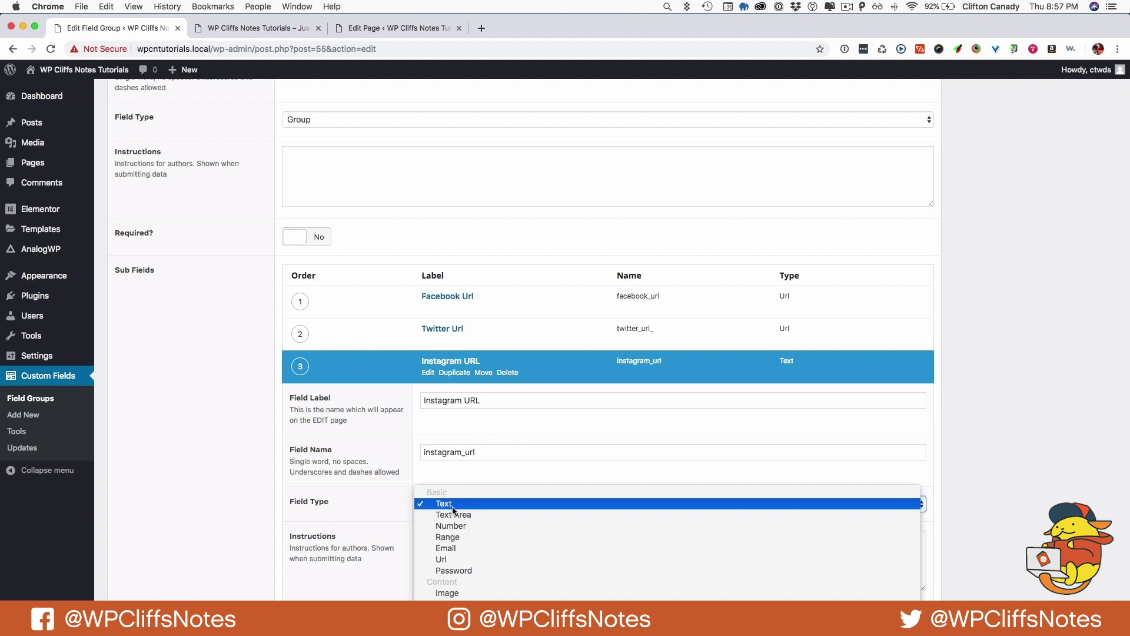
key("u")
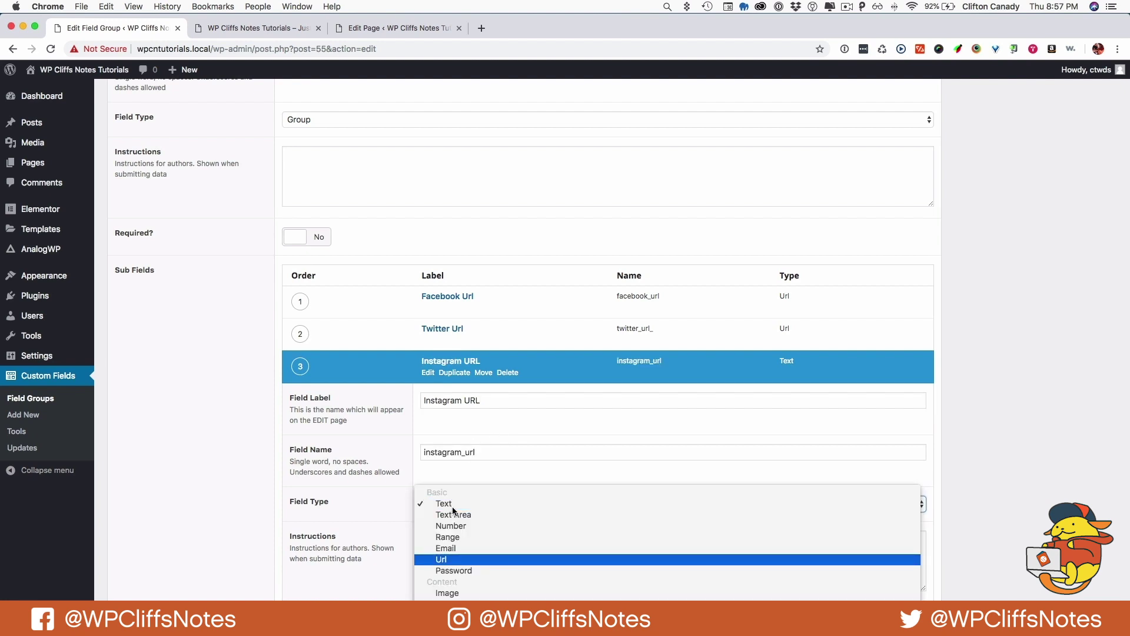
key("Return")
left_click(428, 373)
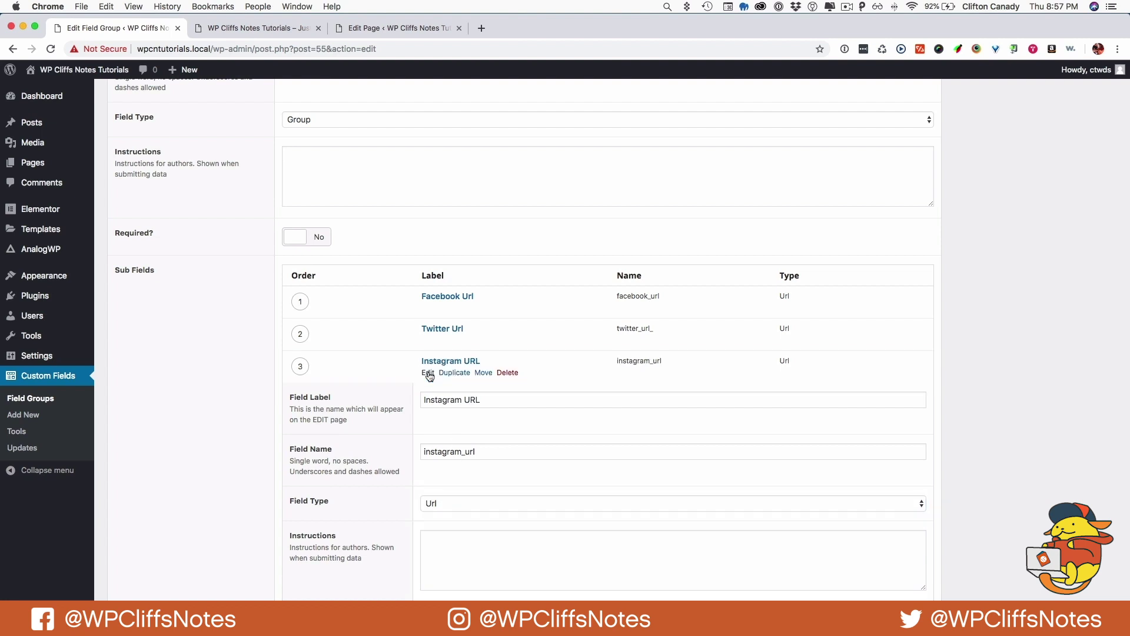
Add a fourth sub field labelled YouTube Url to the Bottom Social group, set its type to Url and collapse it.
left_click(893, 398)
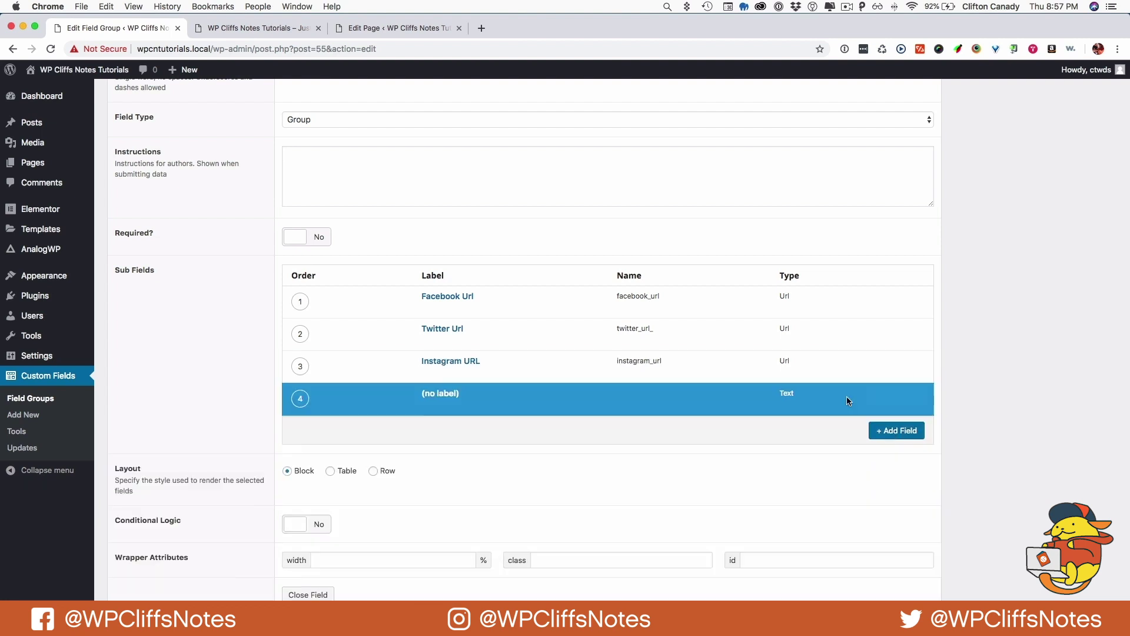
type("YouTube Url")
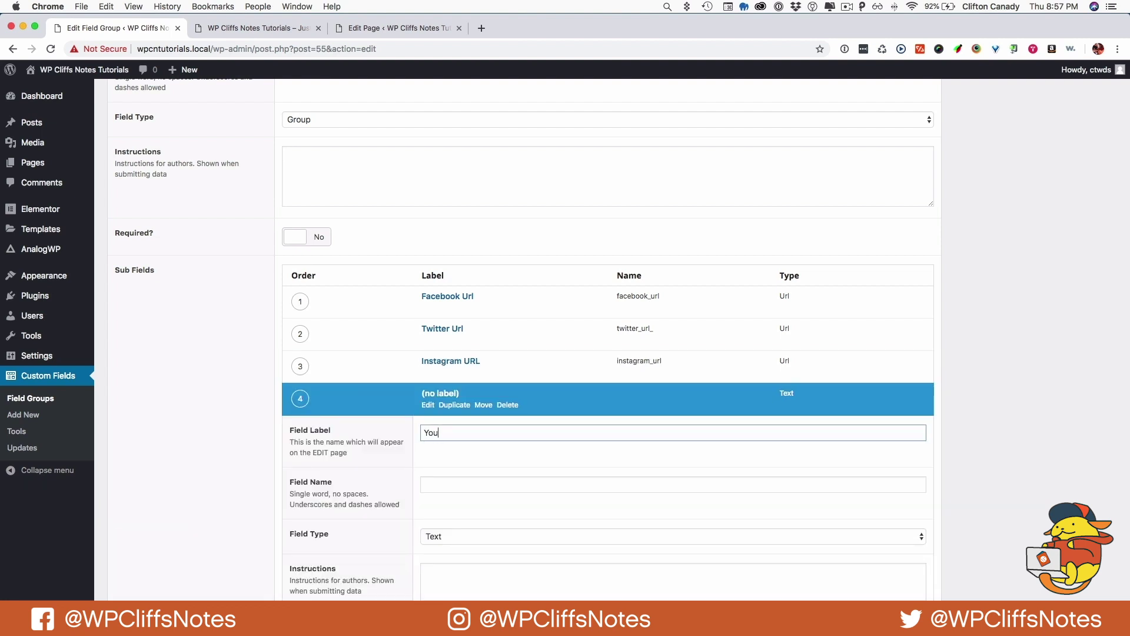
key("Tab")
left_click(452, 536)
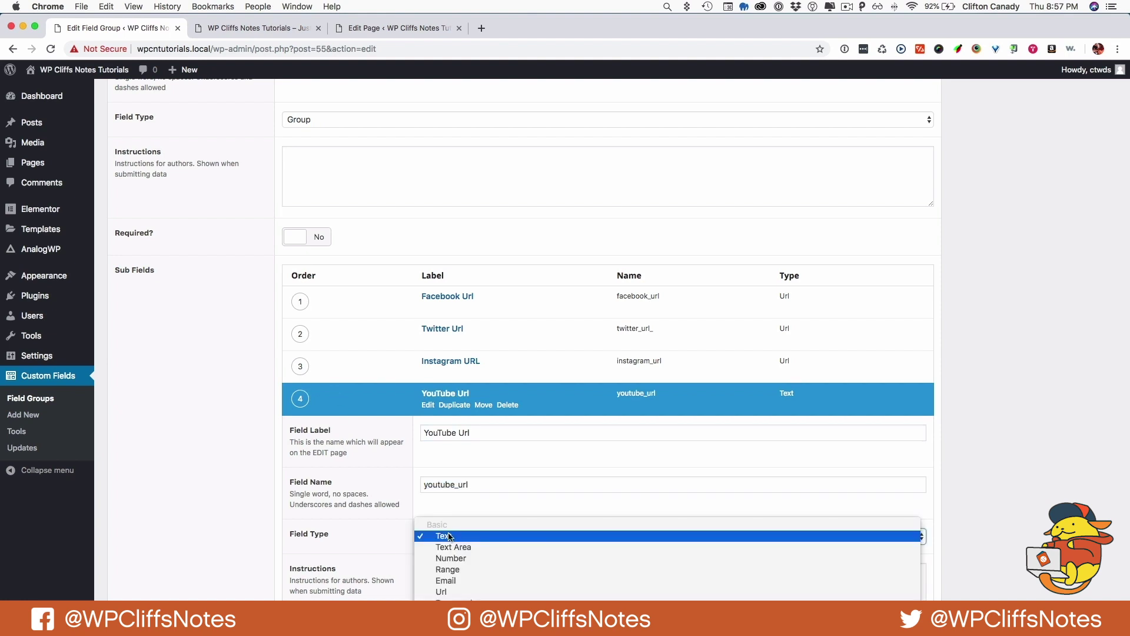
key("u")
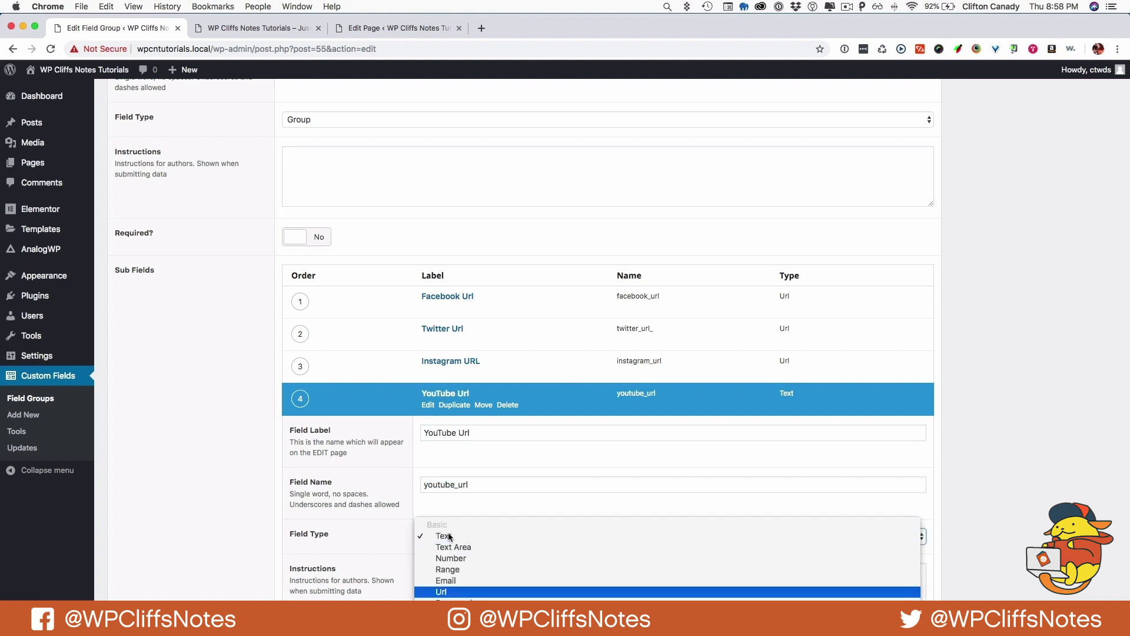
left_click(450, 593)
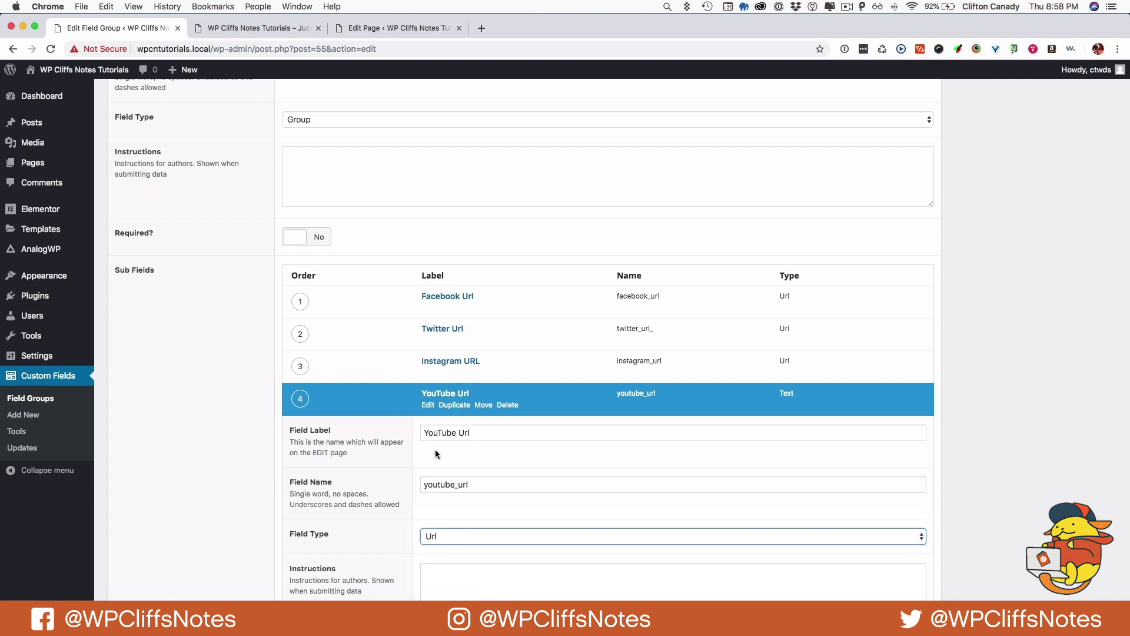
left_click(428, 406)
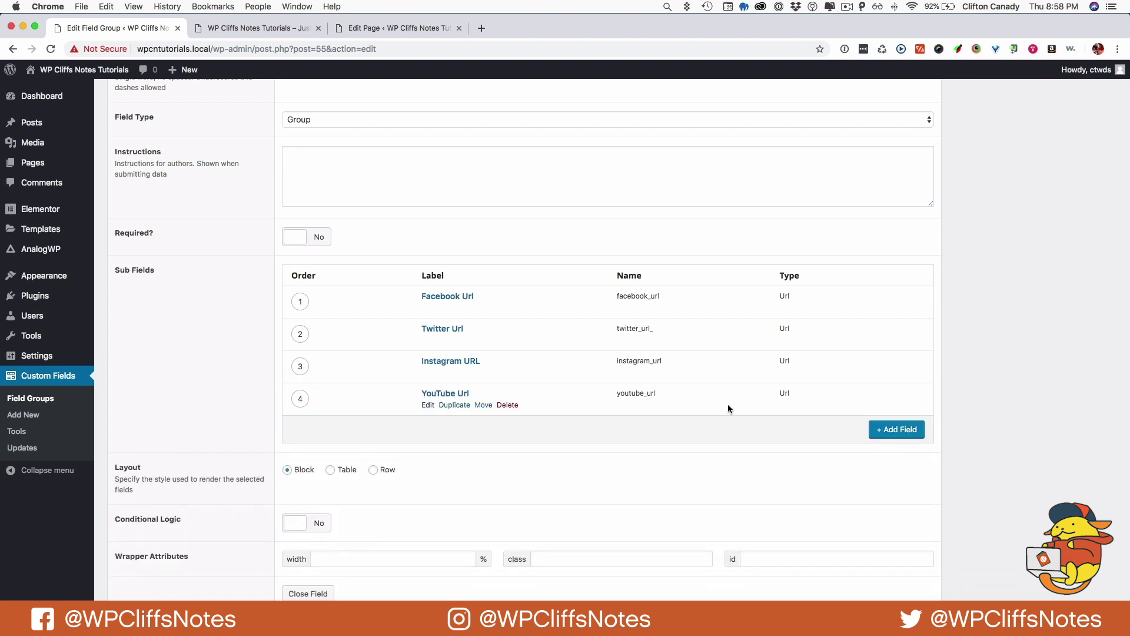
Add a fifth sub field labelled Social Content to the Bottom Social group.
left_click(909, 433)
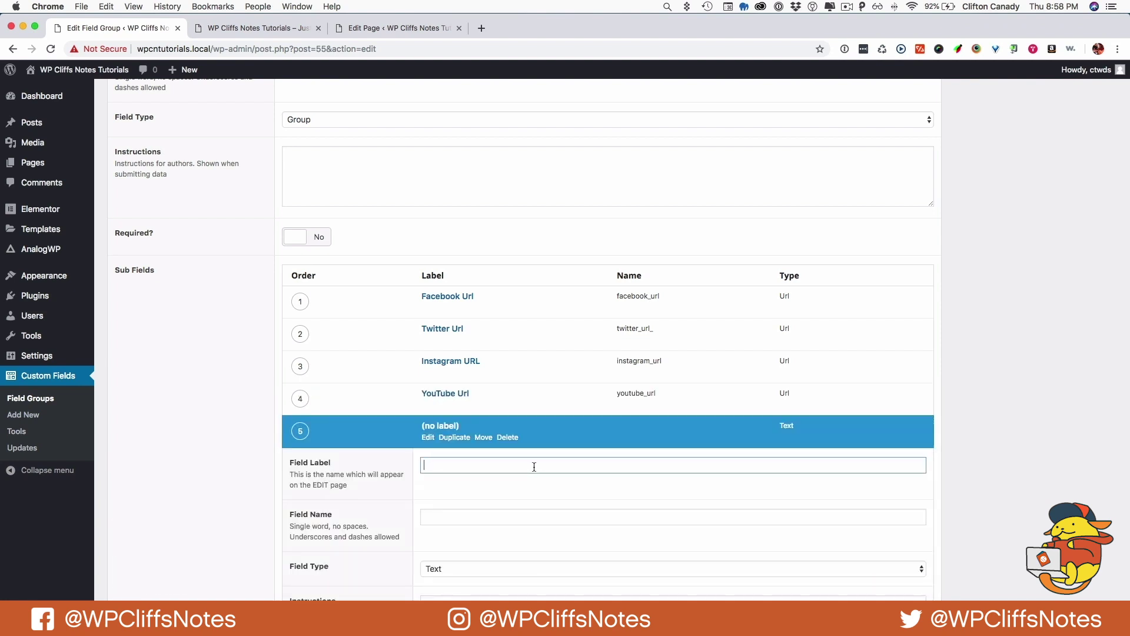
type("Z")
type("S")
type("ocial Content")
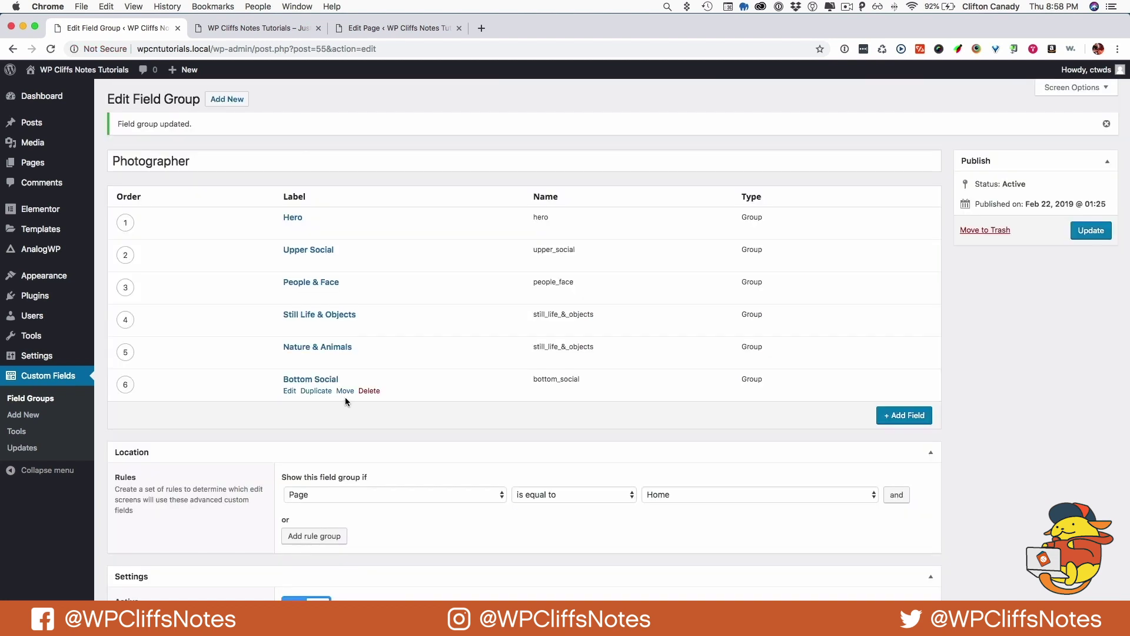
Reopen the Bottom Social group, add a sixth sub field labelled Photographer Photo with type Image, and collapse it.
left_click(344, 400)
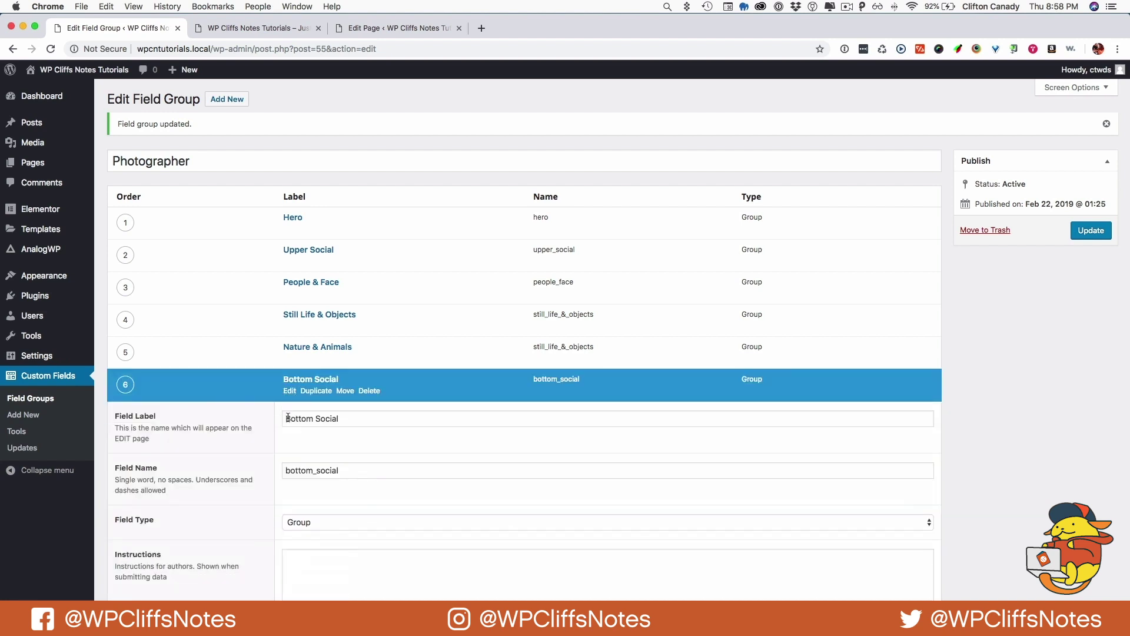
scroll(336, 492, "down", 6)
scroll(336, 493, "down", 5)
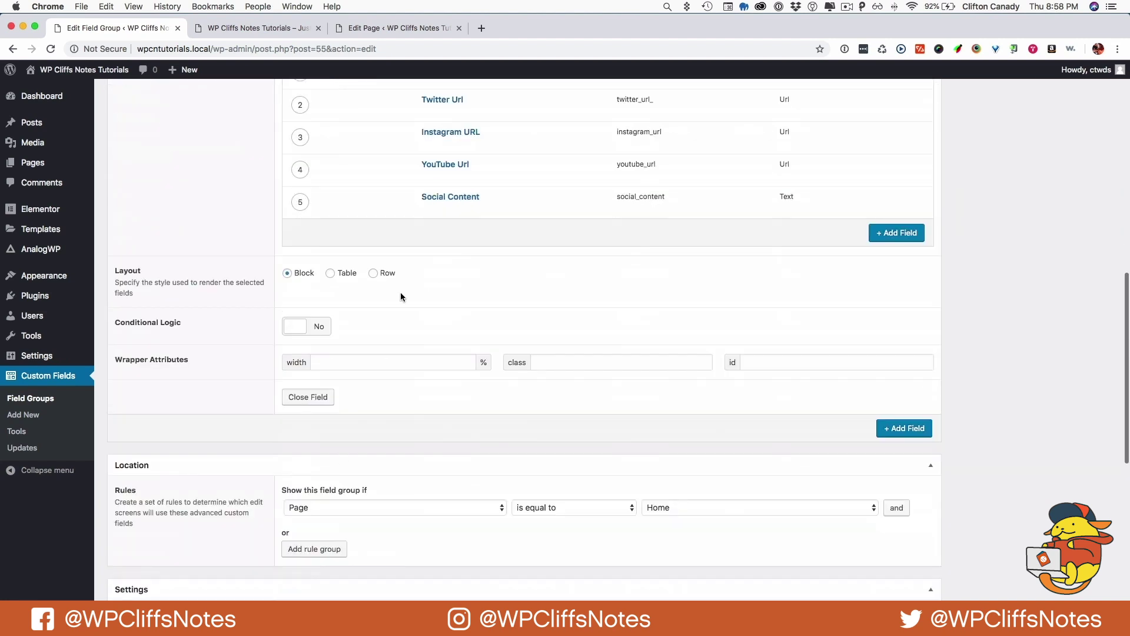
left_click(900, 236)
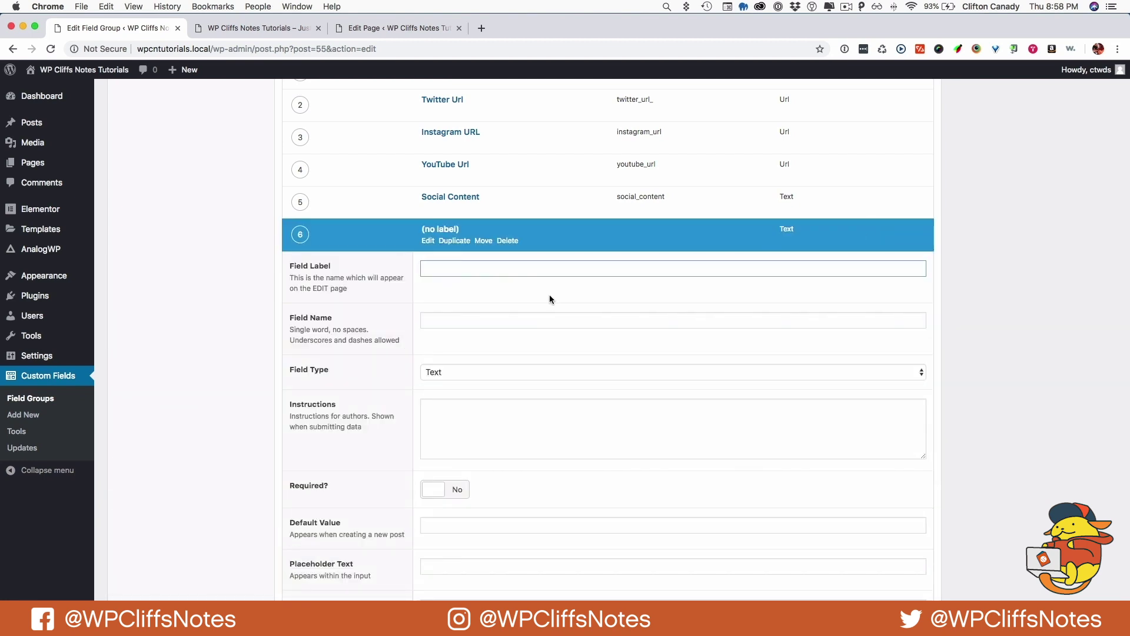
type("I")
type("hotographer Photo")
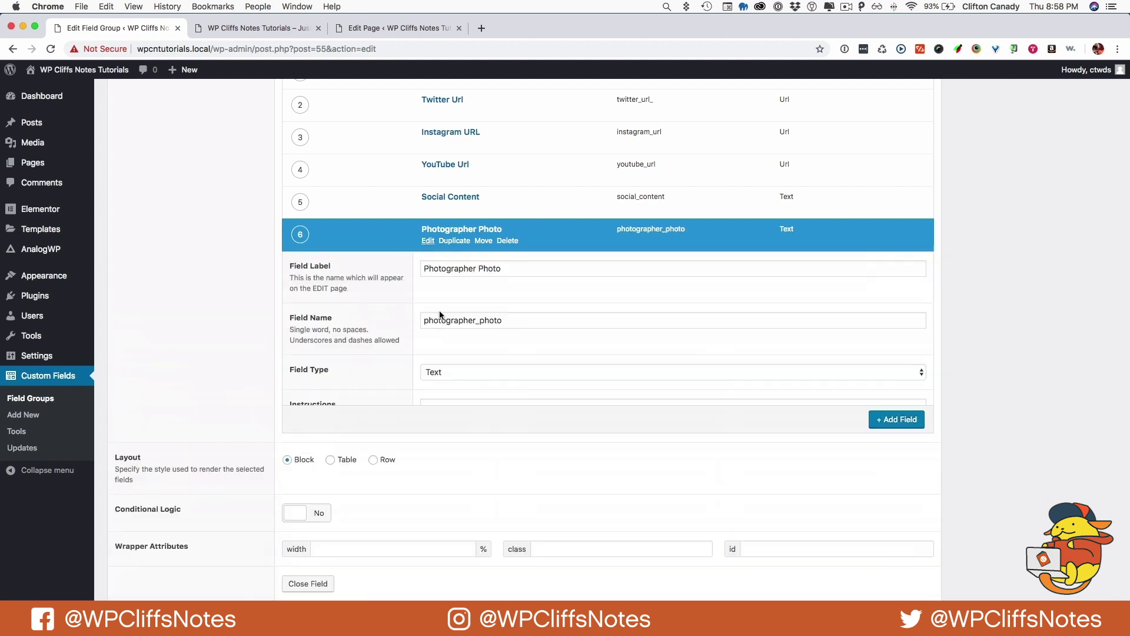
left_click(435, 372)
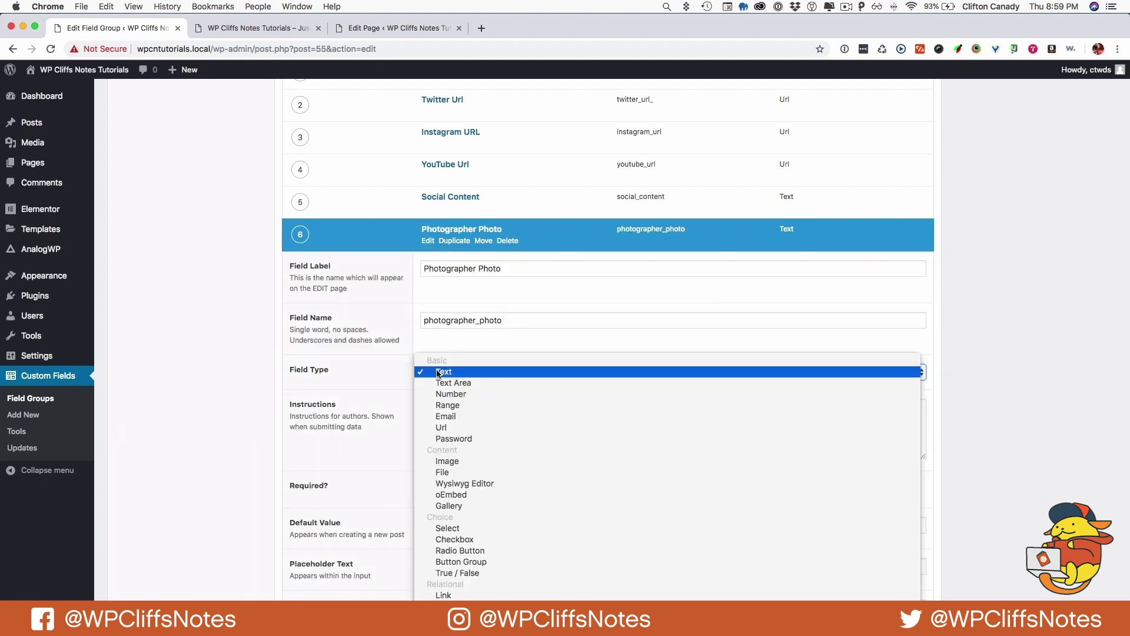
left_click(447, 461)
left_click(422, 247)
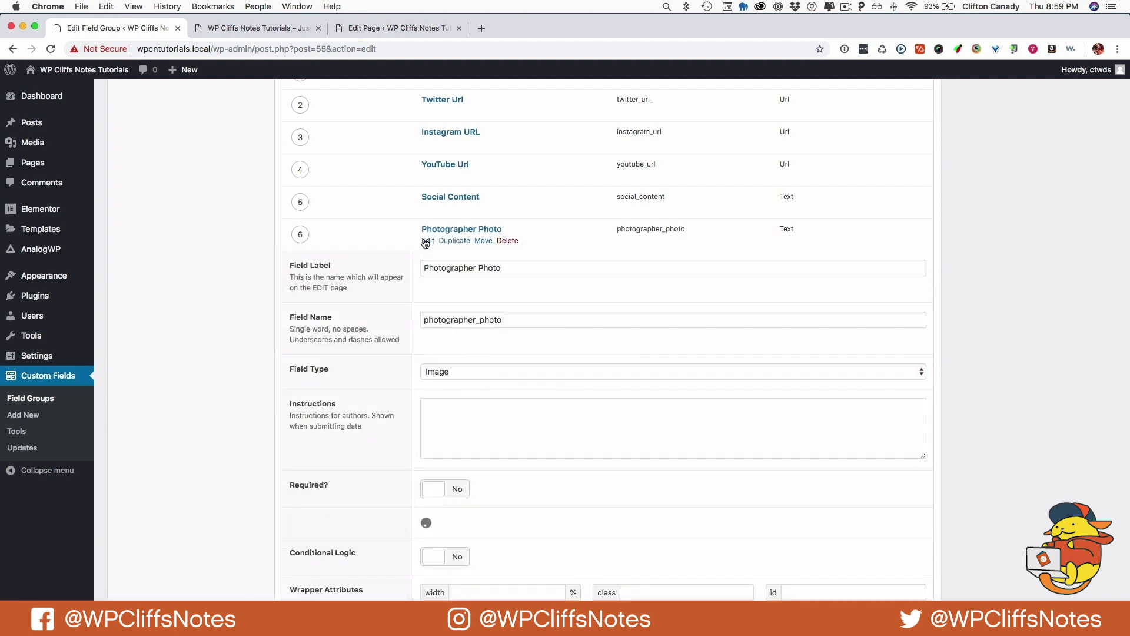
Save the changes to the Photographer field group.
scroll(1057, 364, "up", 8)
scroll(1057, 361, "up", 3)
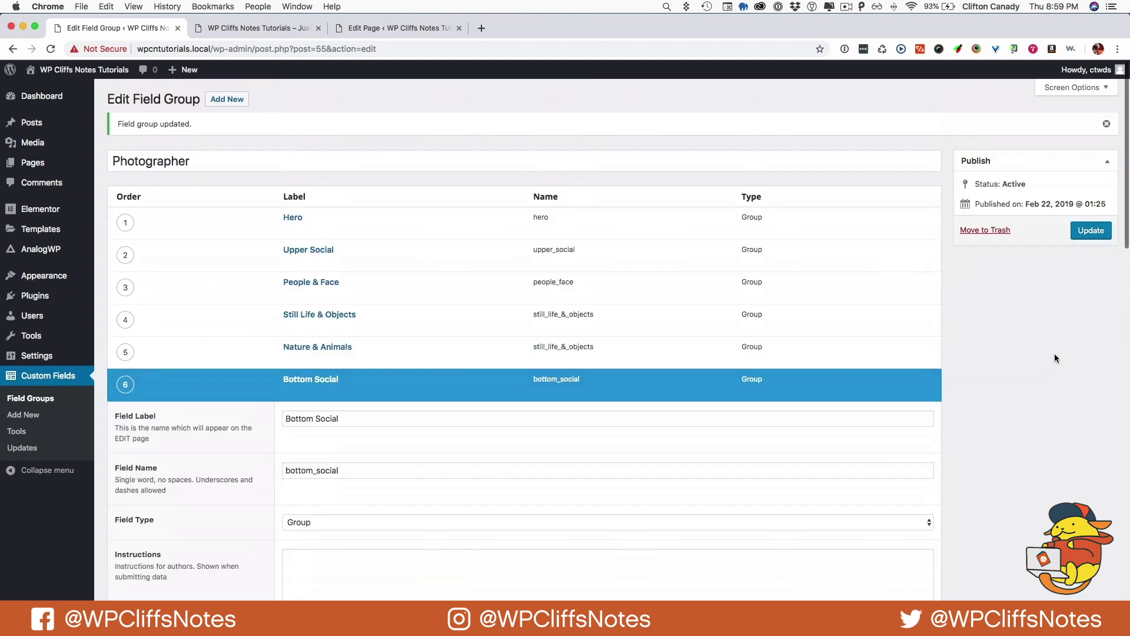
left_click(1092, 230)
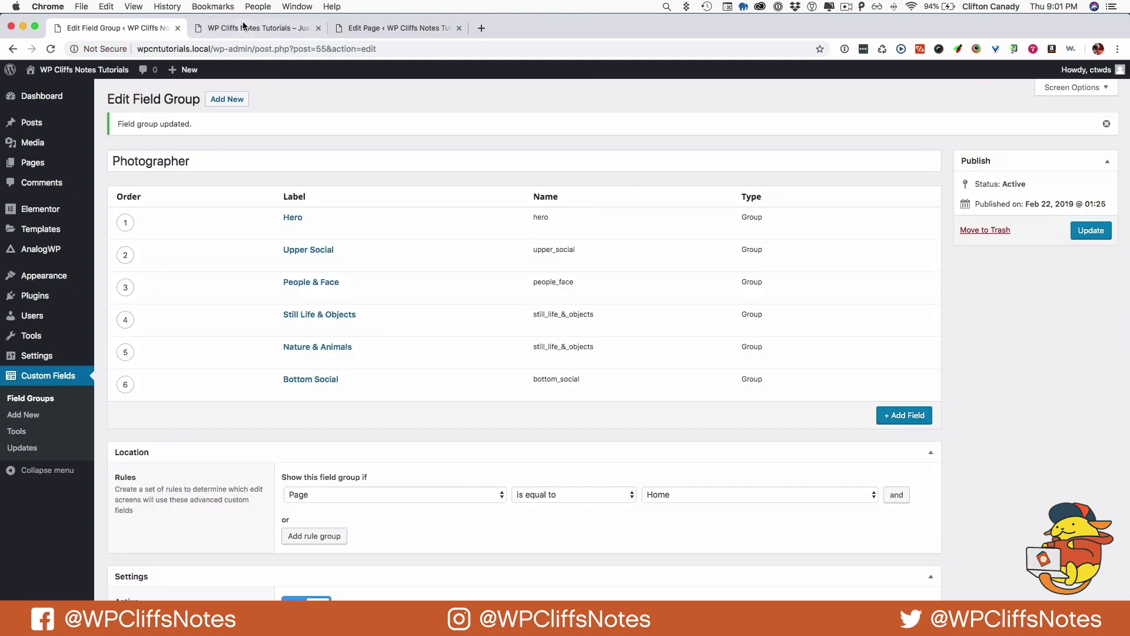
Examine the heading and text beside the sign-up form and the text beneath the form on the live home page.
left_click(244, 27)
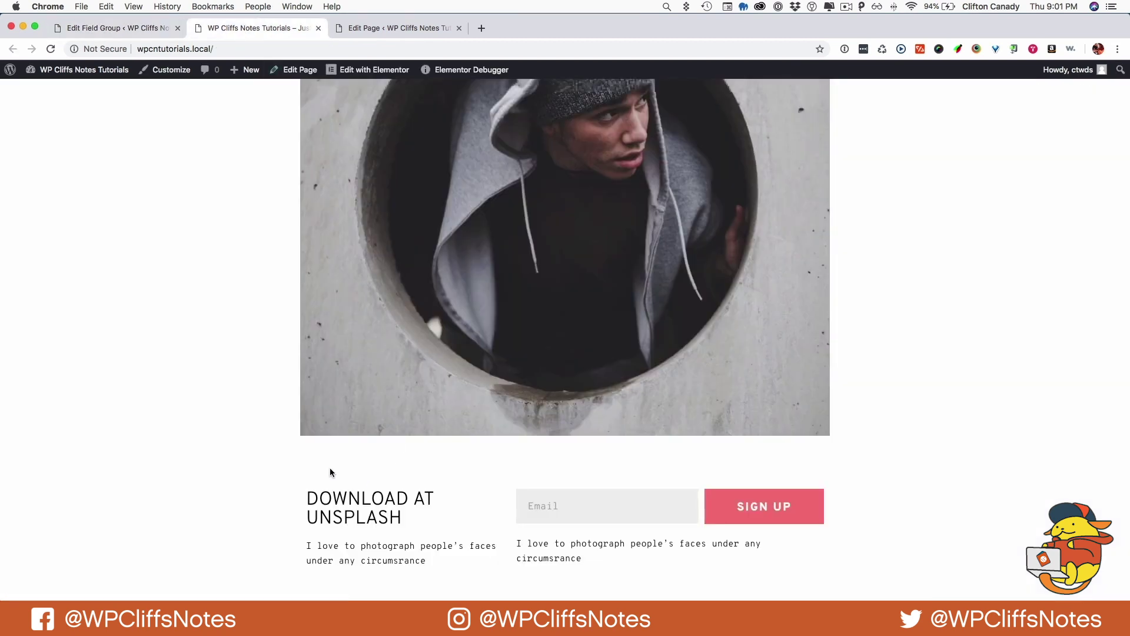
left_click_drag(442, 562, 309, 496)
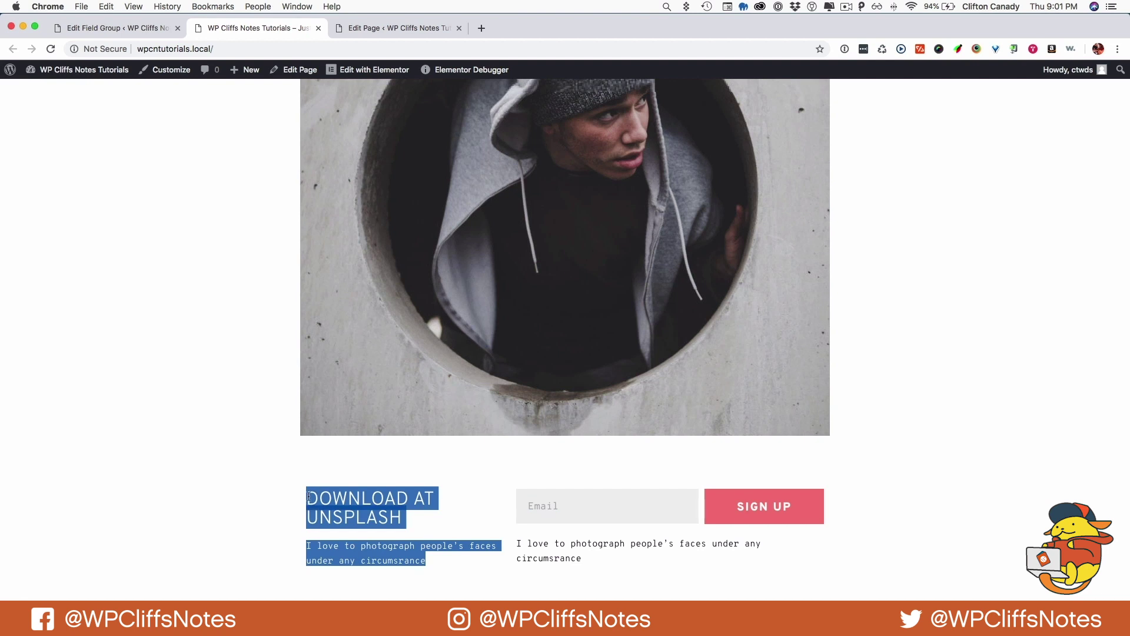
left_click(538, 549)
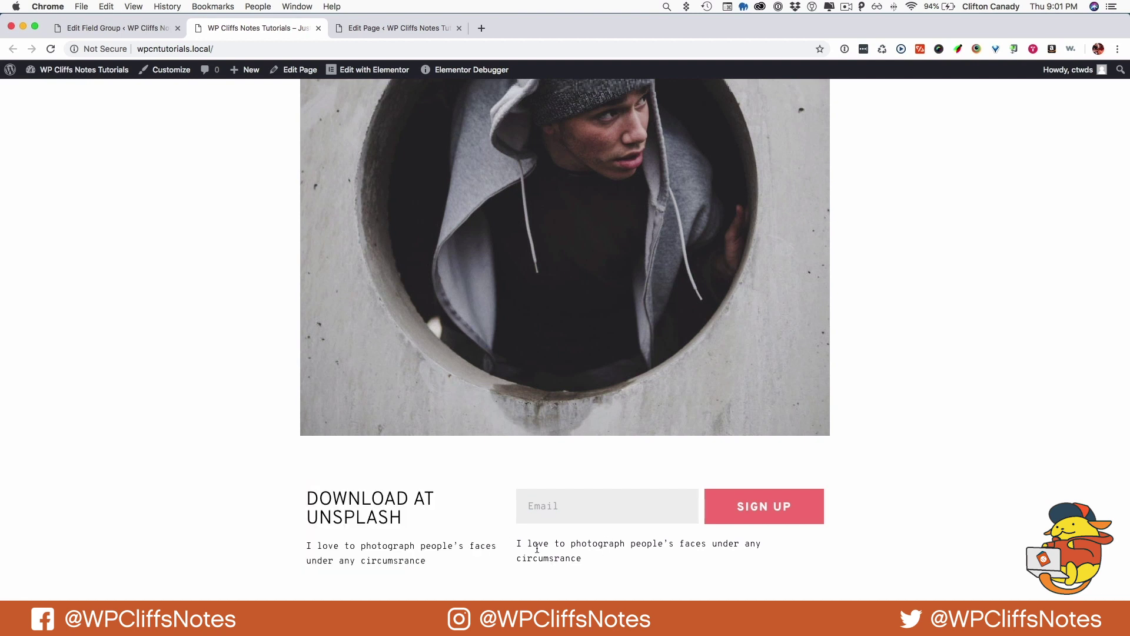
left_click_drag(518, 543, 602, 567)
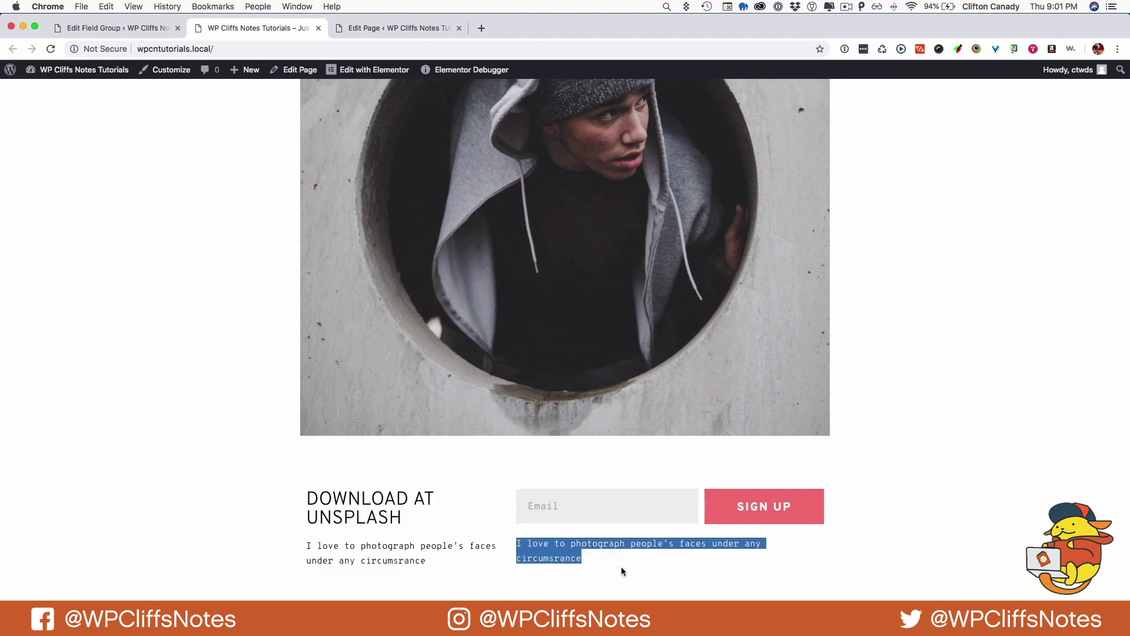
Return to the Photographer field group, add a seventh field labelled Subscribe and set its type to Group.
left_click(133, 27)
left_click(906, 418)
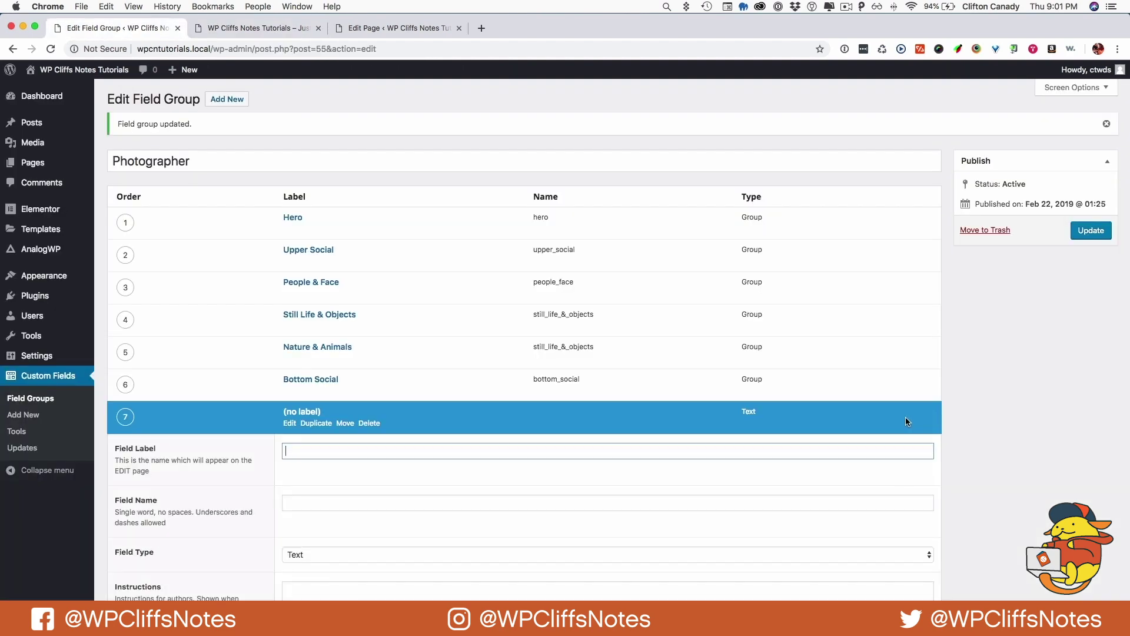
type("S")
key("BackSpace")
type("ubscribe")
left_click(294, 553)
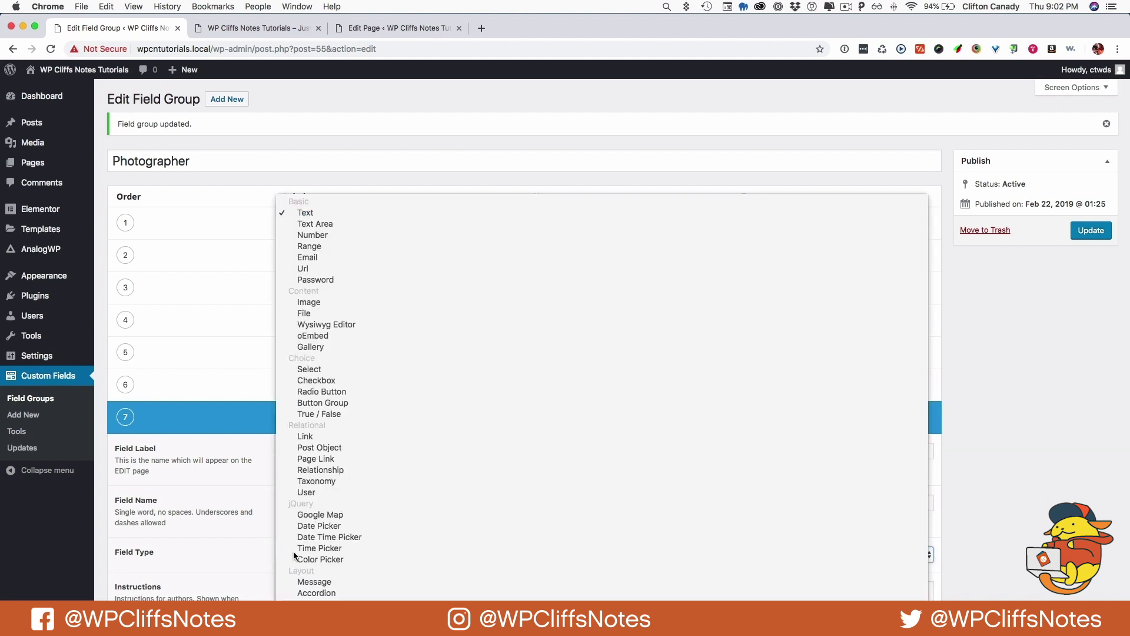
left_click(301, 616)
left_click(363, 418)
left_click(362, 418)
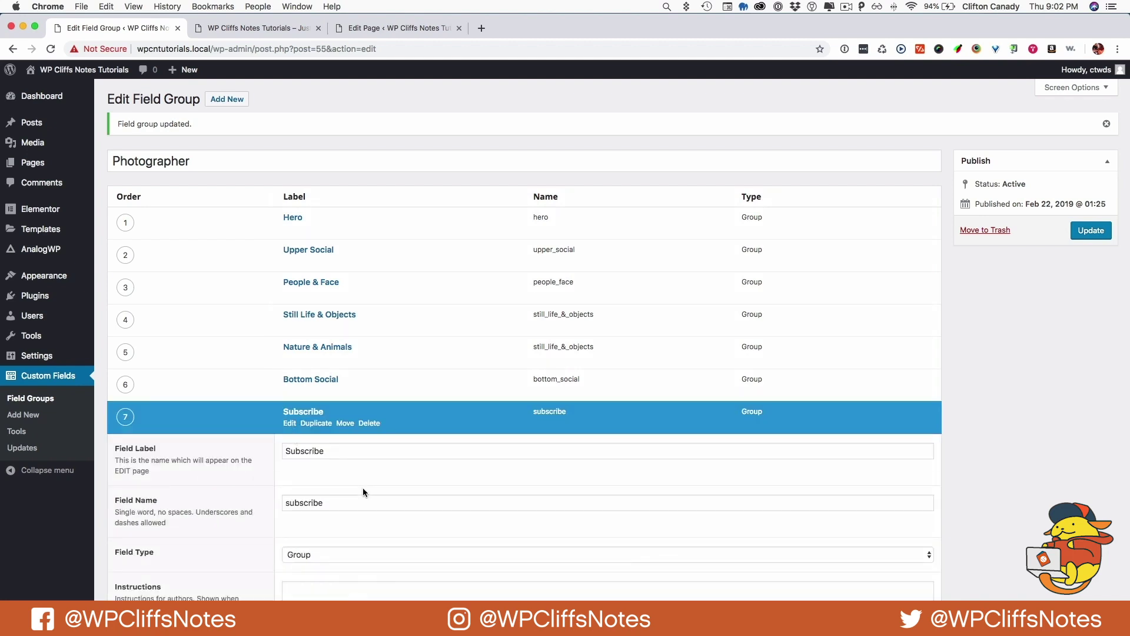
Add a first sub field labelled Left Content to the Subscribe group, set its type to Wysiwyg Editor and collapse it.
scroll(436, 522, "down", 6)
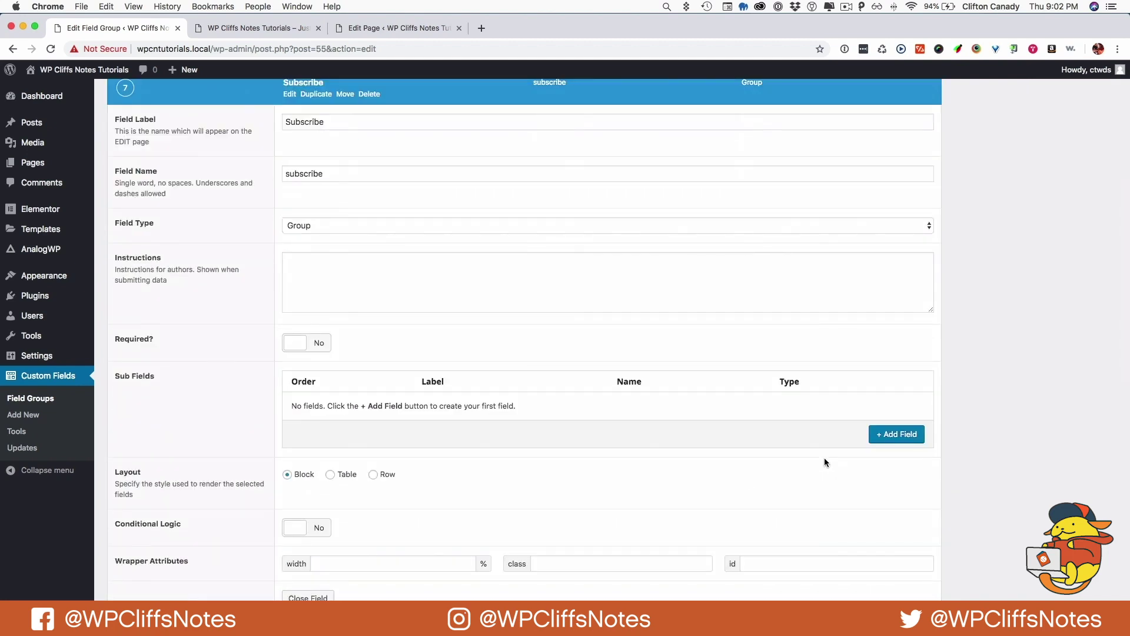
left_click(896, 434)
type("Left Content")
left_click(447, 545)
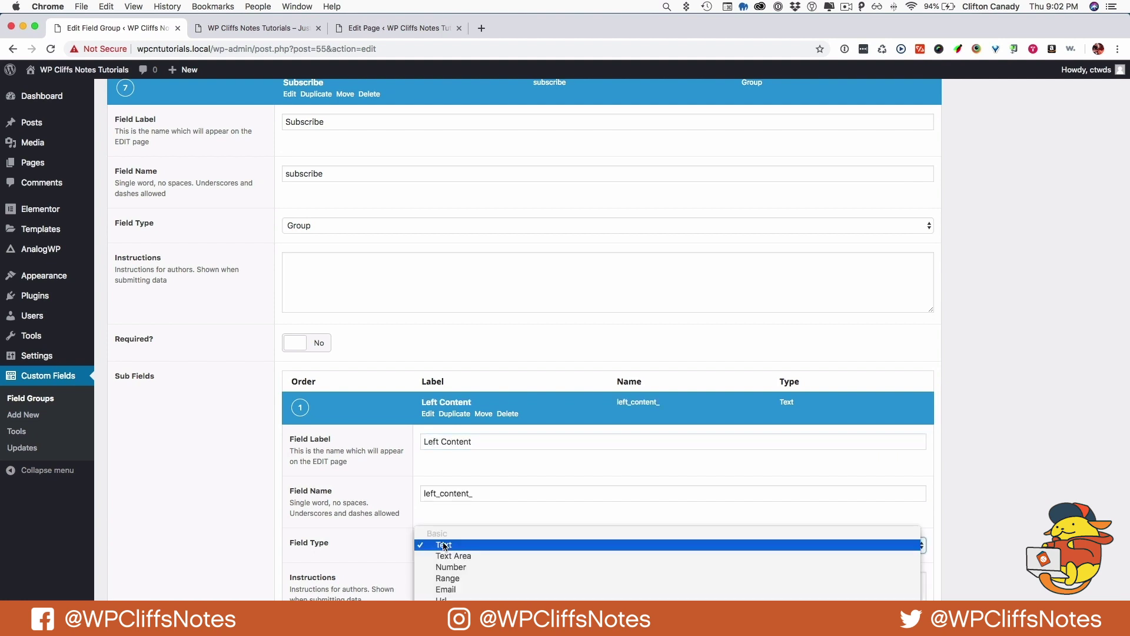
scroll(447, 545, "down", 2)
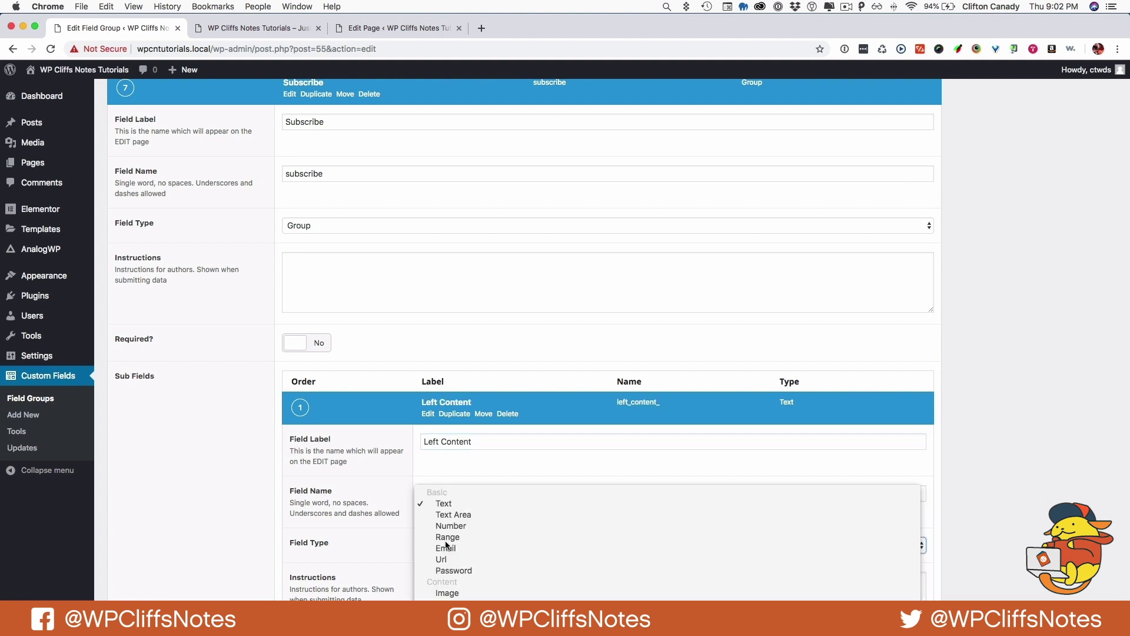
scroll(447, 545, "down", 3)
left_click(446, 545)
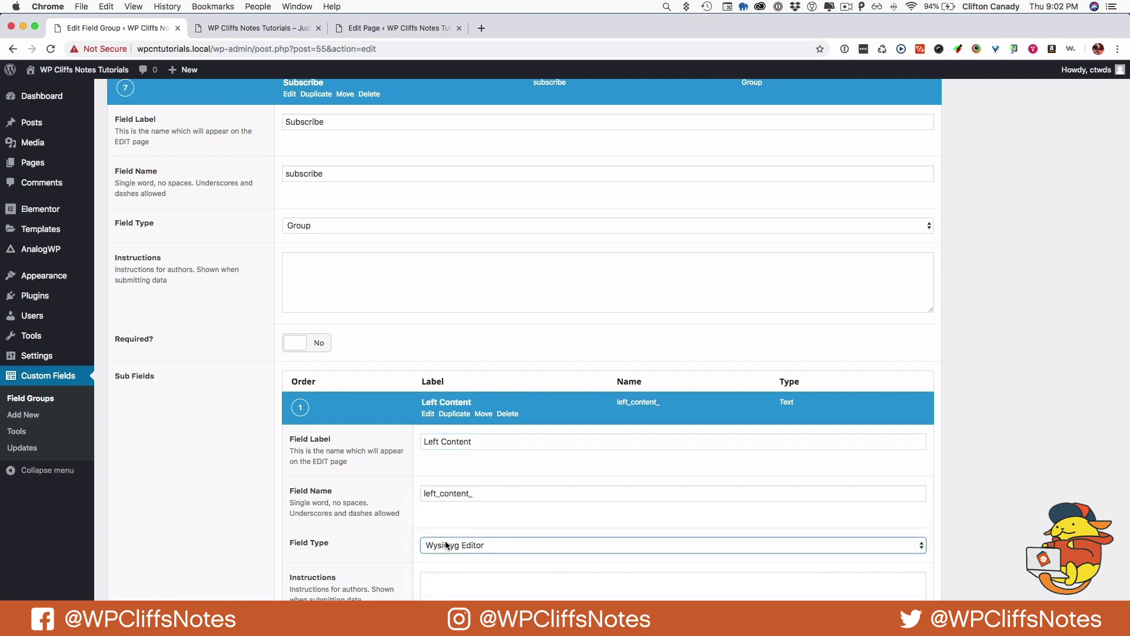
left_click(427, 414)
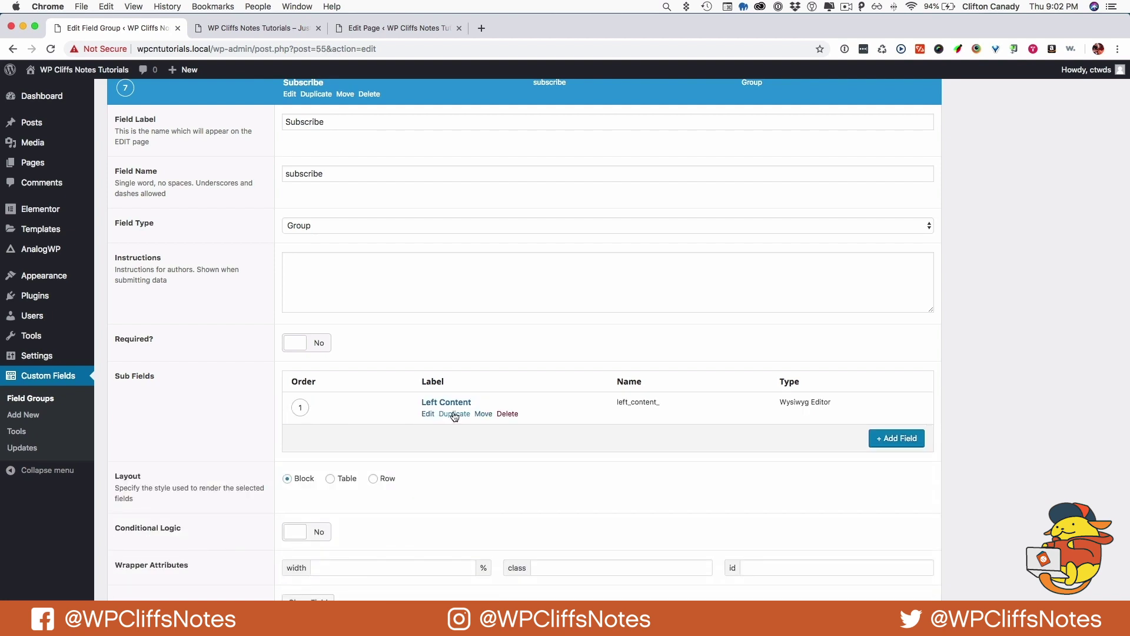
Add a second sub field labelled Right Content with type Text to the Subscribe group and save the Photographer field group.
left_click(895, 438)
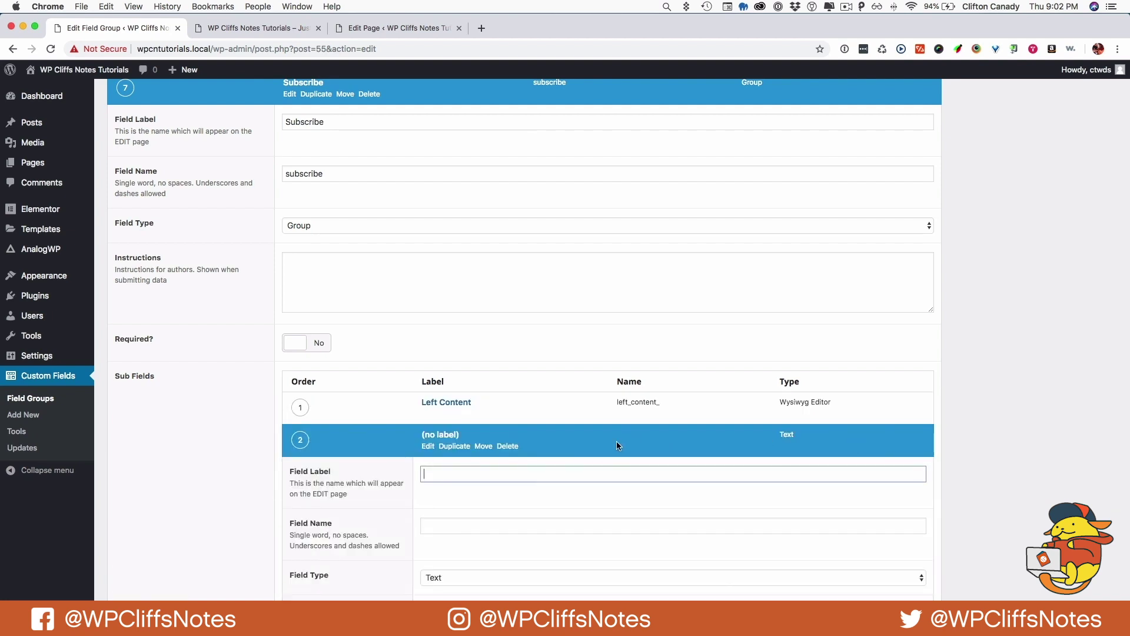
type("Right Content")
key("Tab")
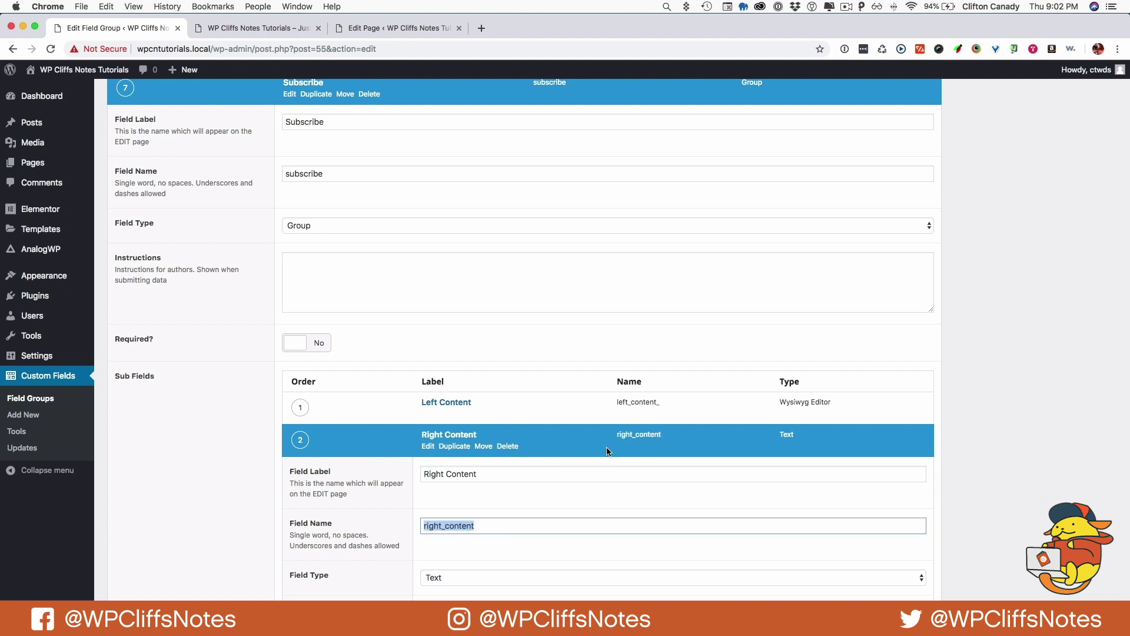
left_click(427, 446)
left_click(427, 447)
left_click(445, 577)
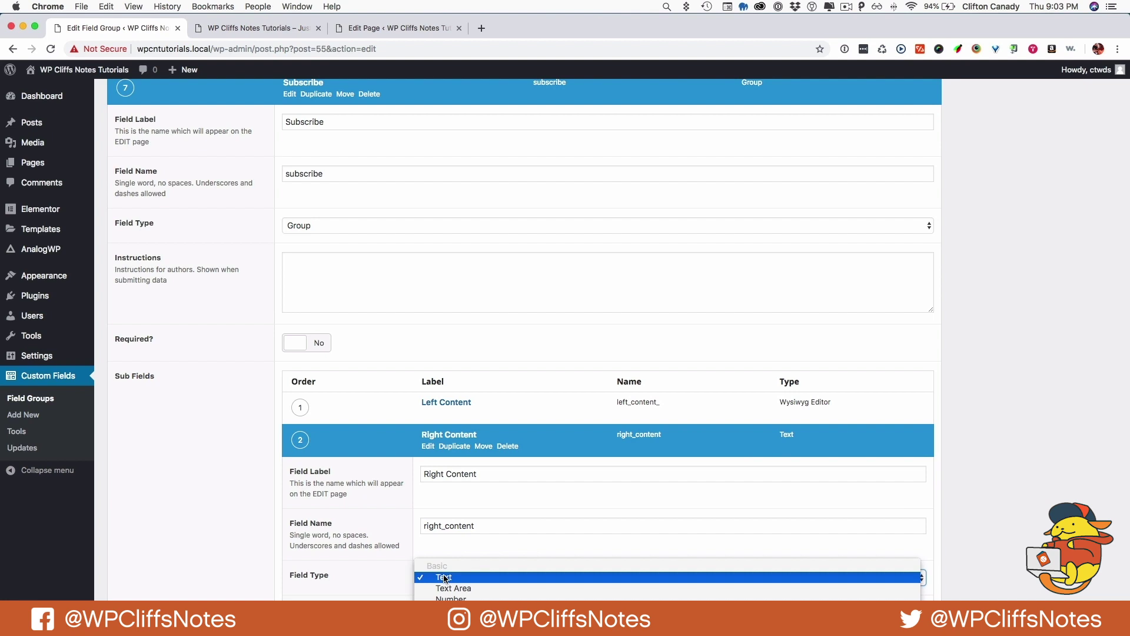
key("Escape")
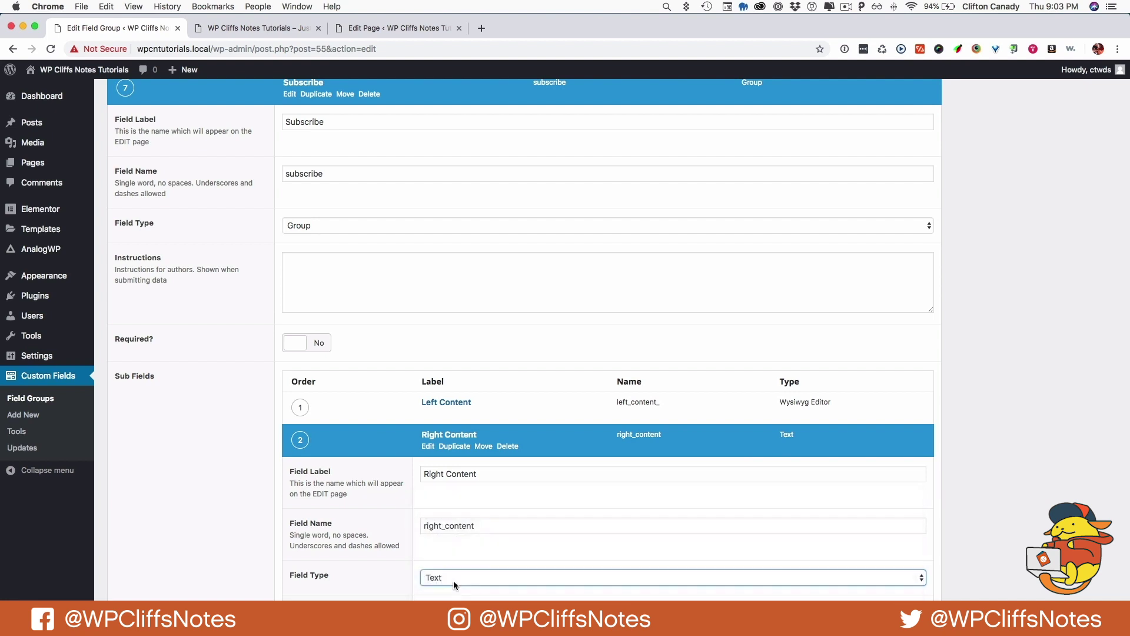
left_click(428, 446)
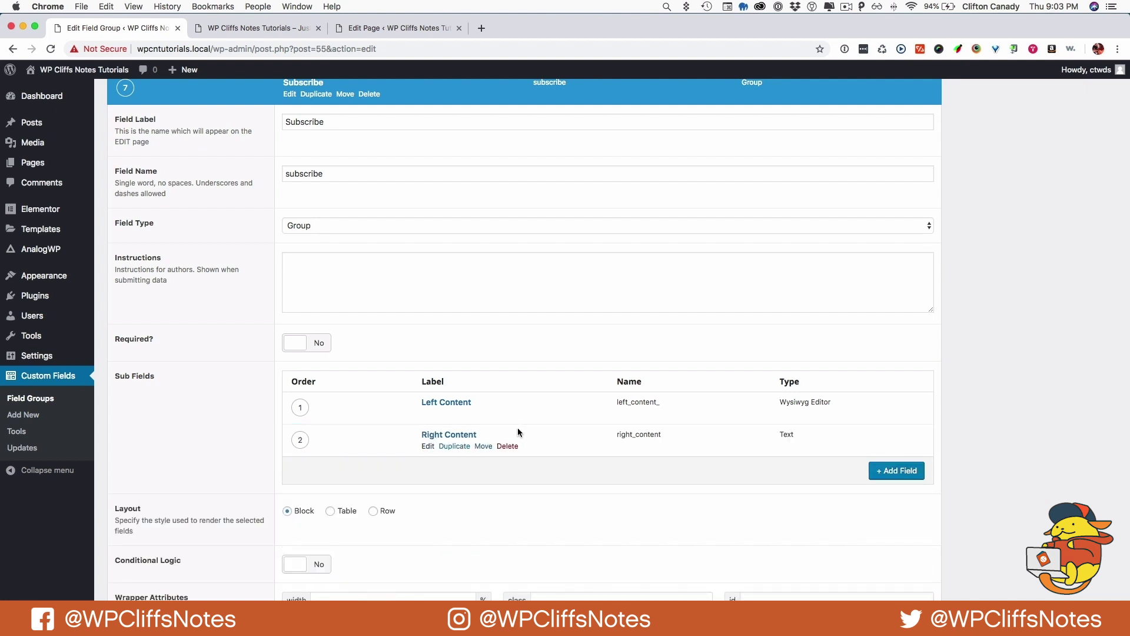
scroll(1043, 351, "up", 6)
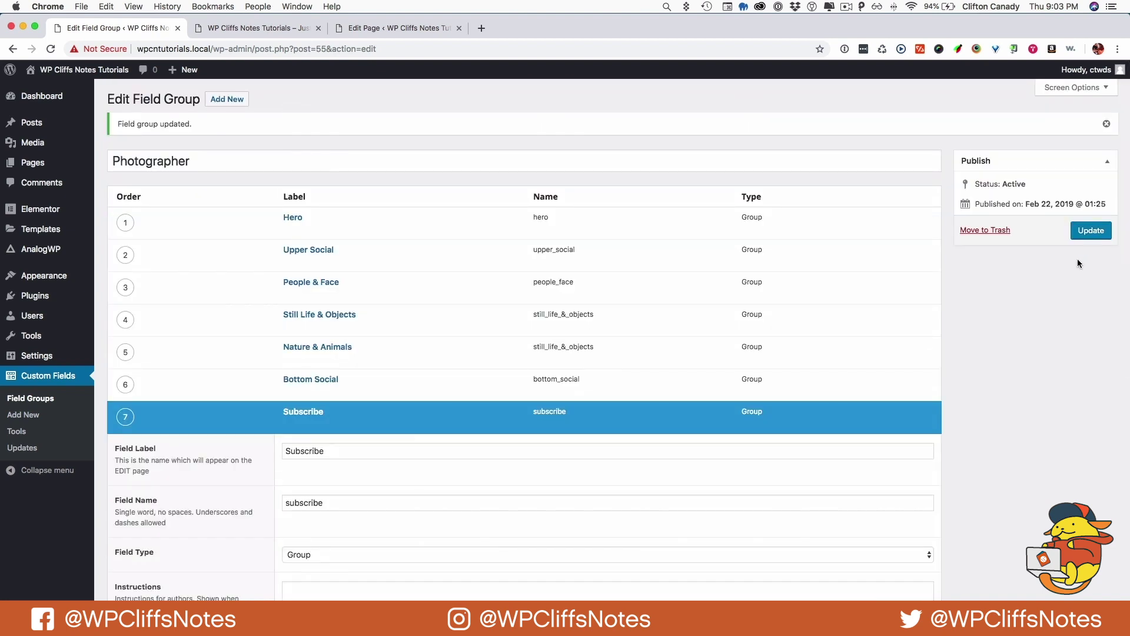
left_click(1092, 231)
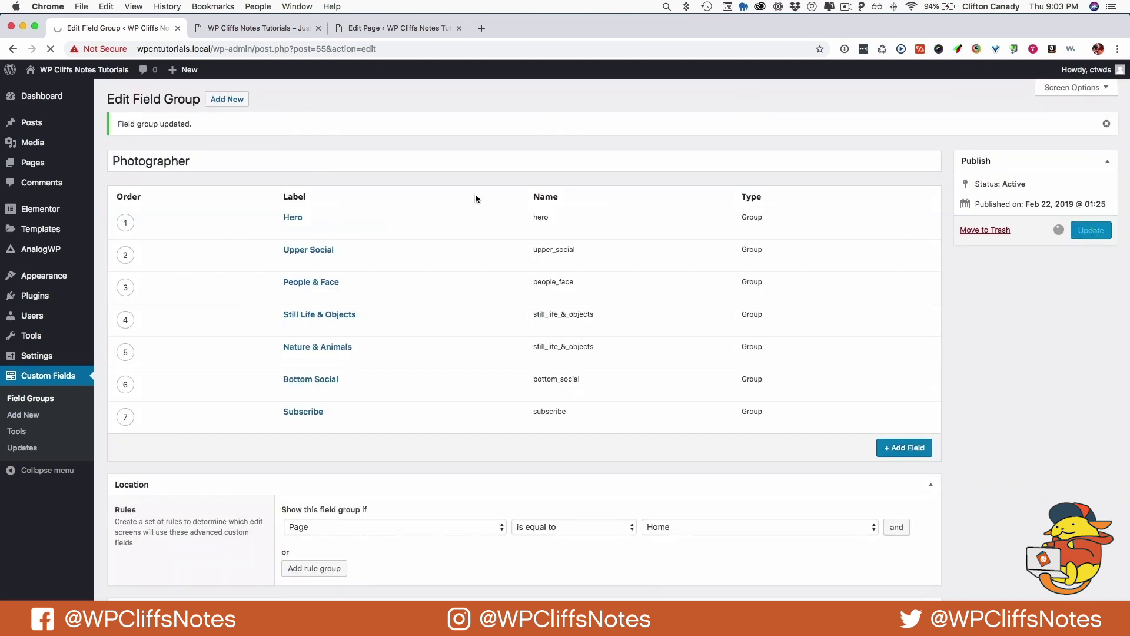
Reload the Home page's edit screen and examine the Photographer fields from the Hero group through the Nature & Animals group.
key("ctrl+Tab")
key("ctrl+Tab")
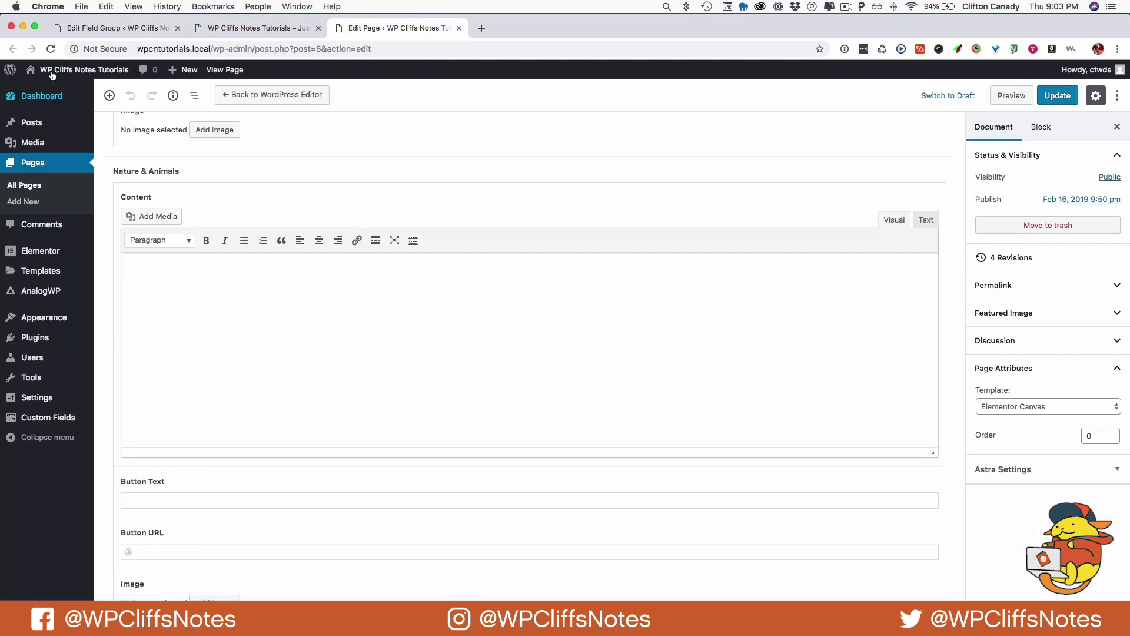
scroll(390, 408, "up", 15)
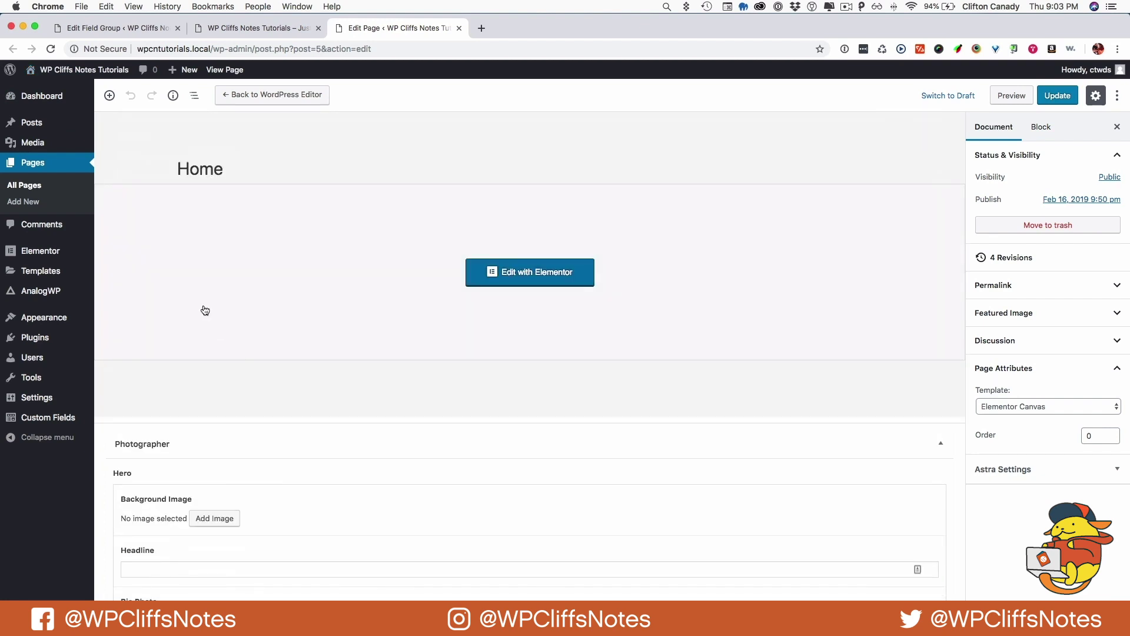
left_click(51, 49)
scroll(341, 439, "down", 5)
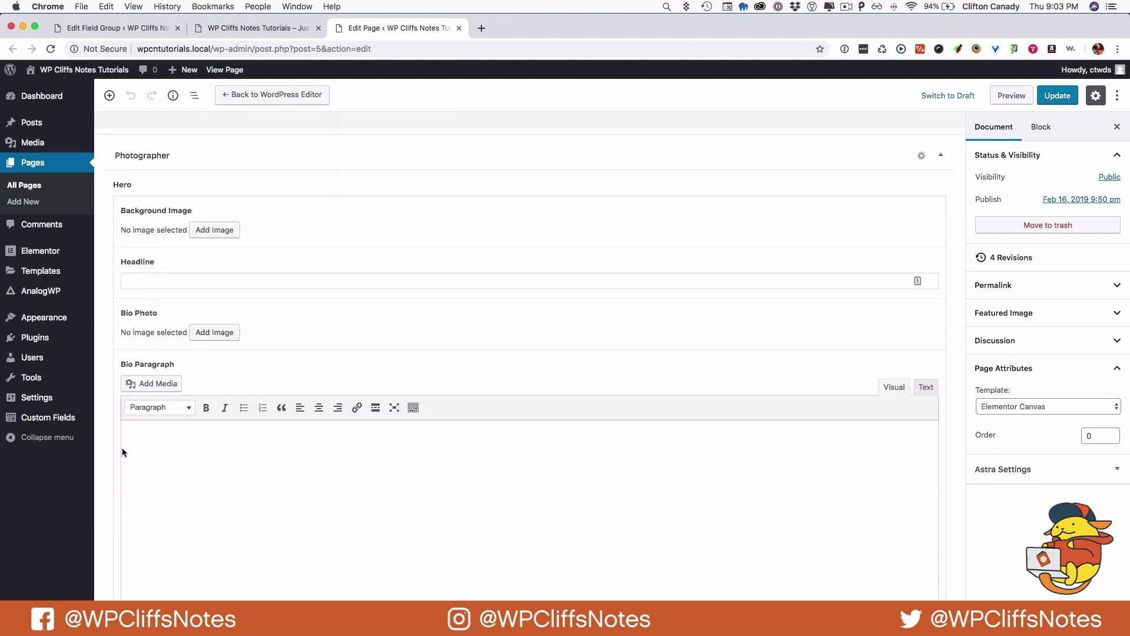
scroll(199, 476, "down", 8)
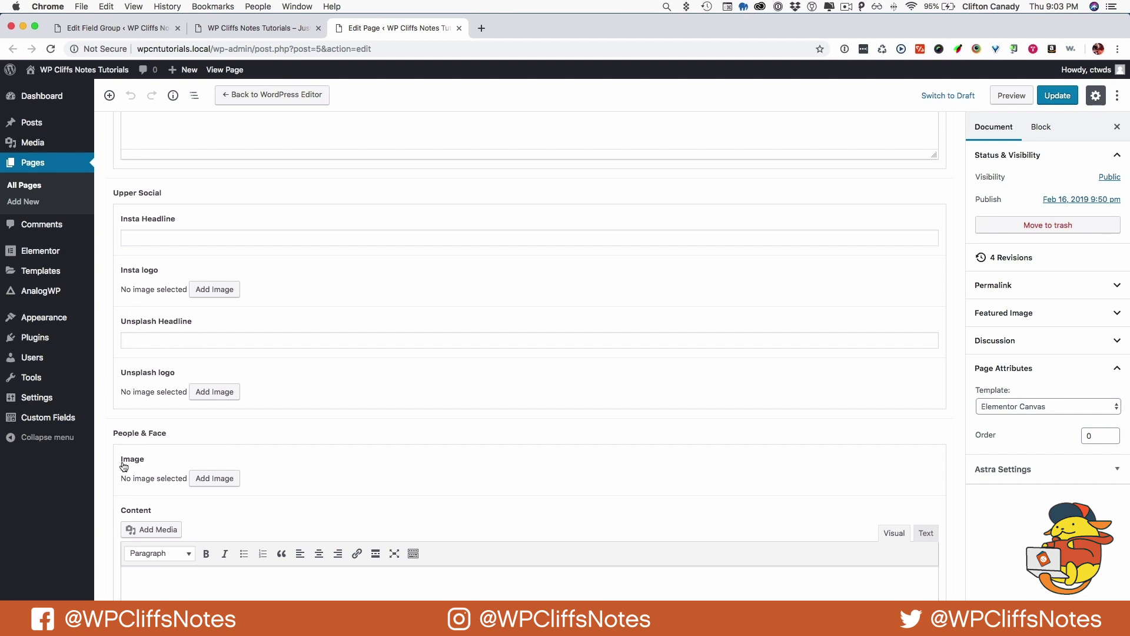
scroll(124, 468, "down", 2)
scroll(137, 458, "down", 6)
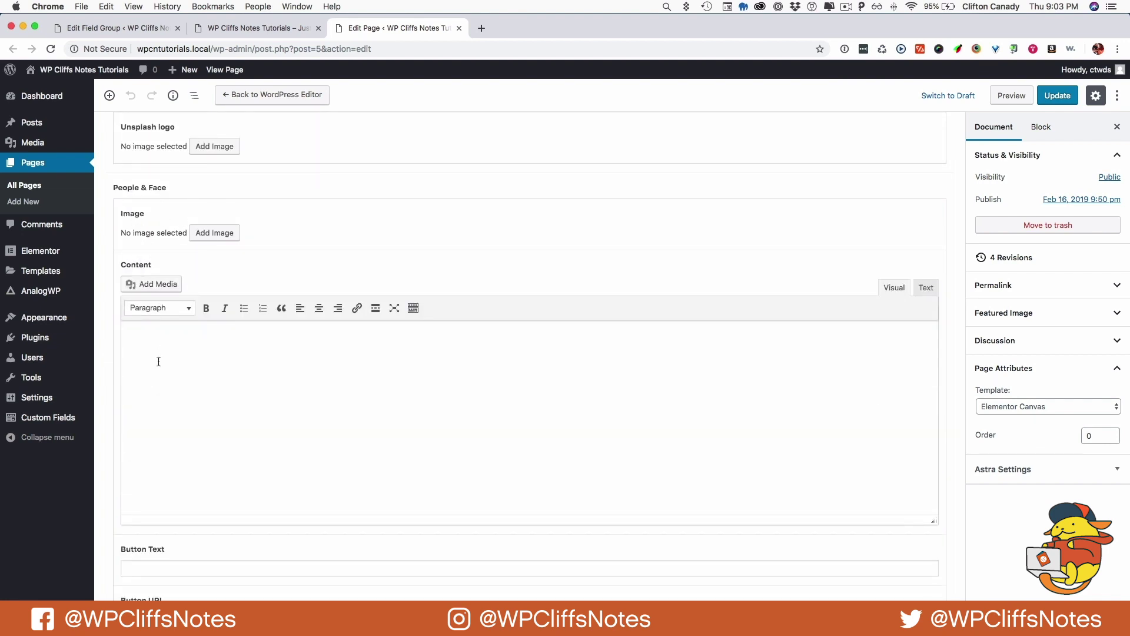
scroll(178, 441, "down", 7)
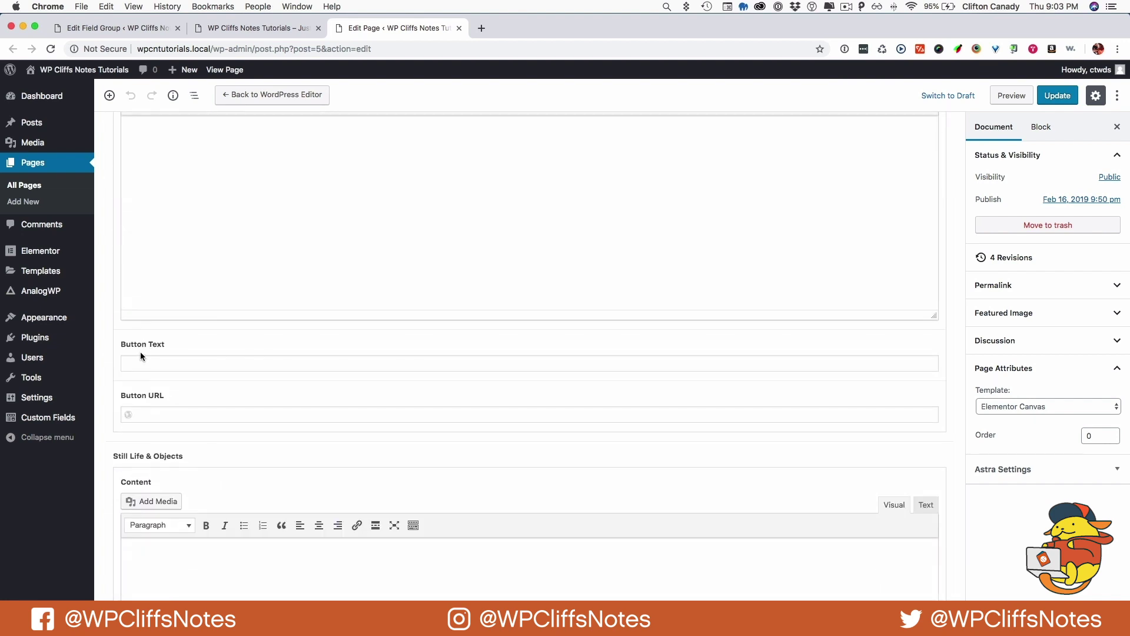
scroll(151, 418, "down", 10)
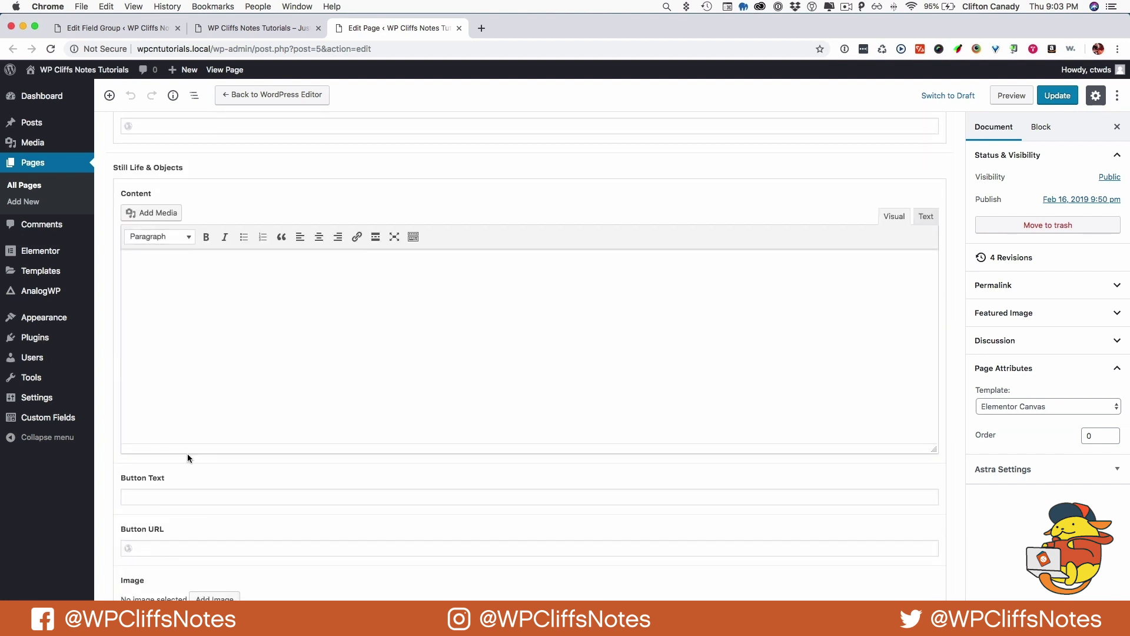
scroll(187, 457, "down", 4)
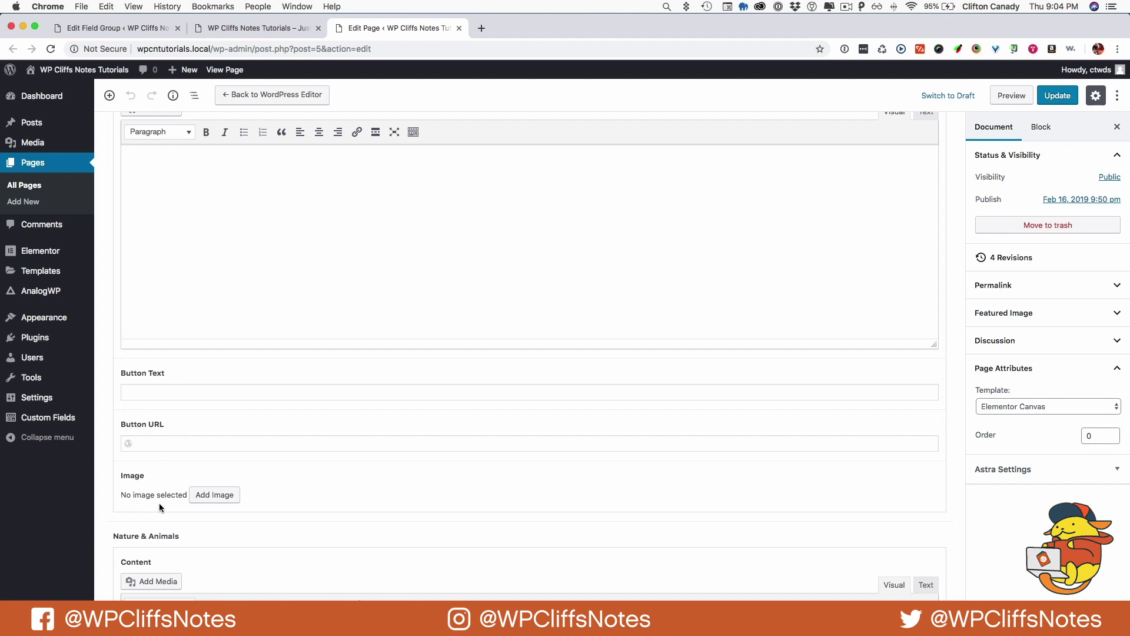
scroll(162, 501, "down", 6)
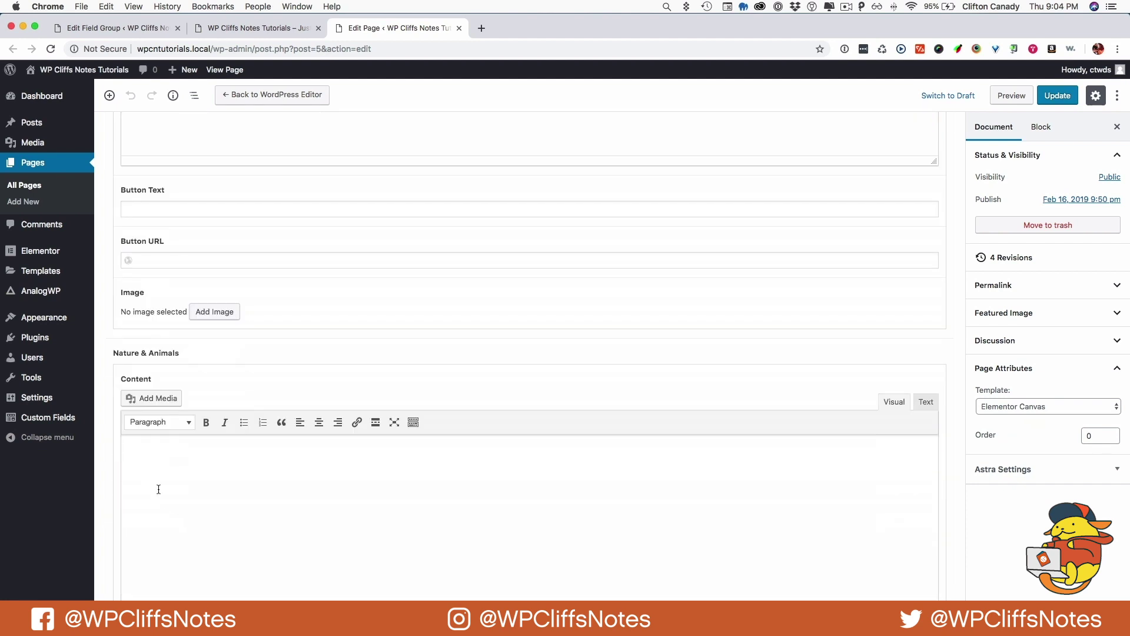
scroll(159, 487, "down", 5)
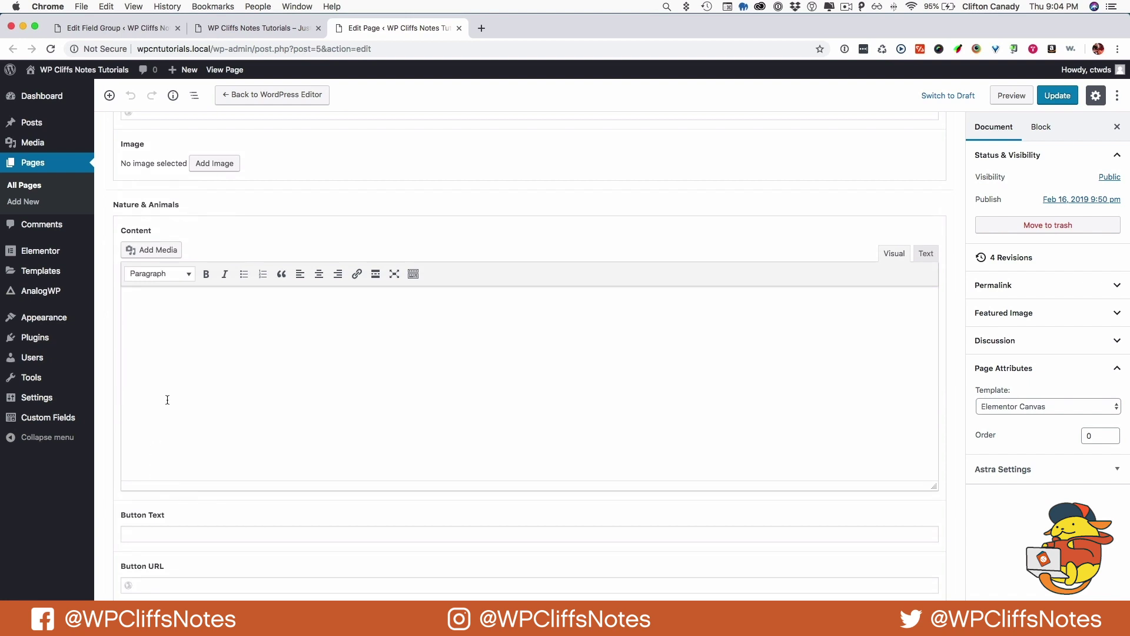
scroll(155, 535, "down", 3)
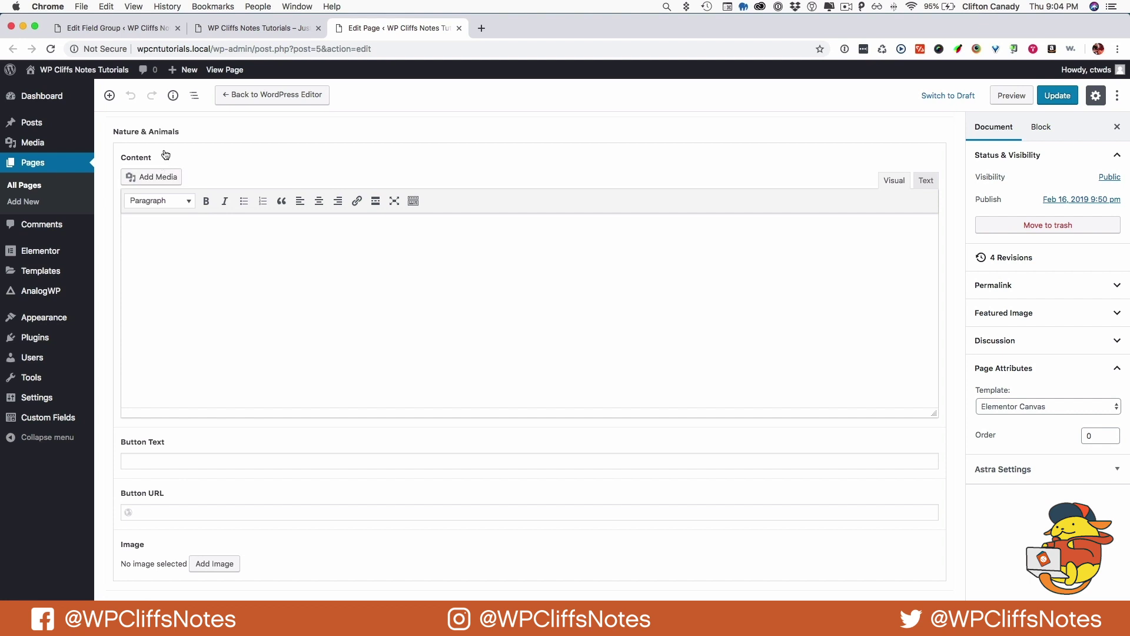
Return to the Photographer field group, reorder the Nature & Animals sub fields so Image comes first, and save the field group.
left_click(117, 29)
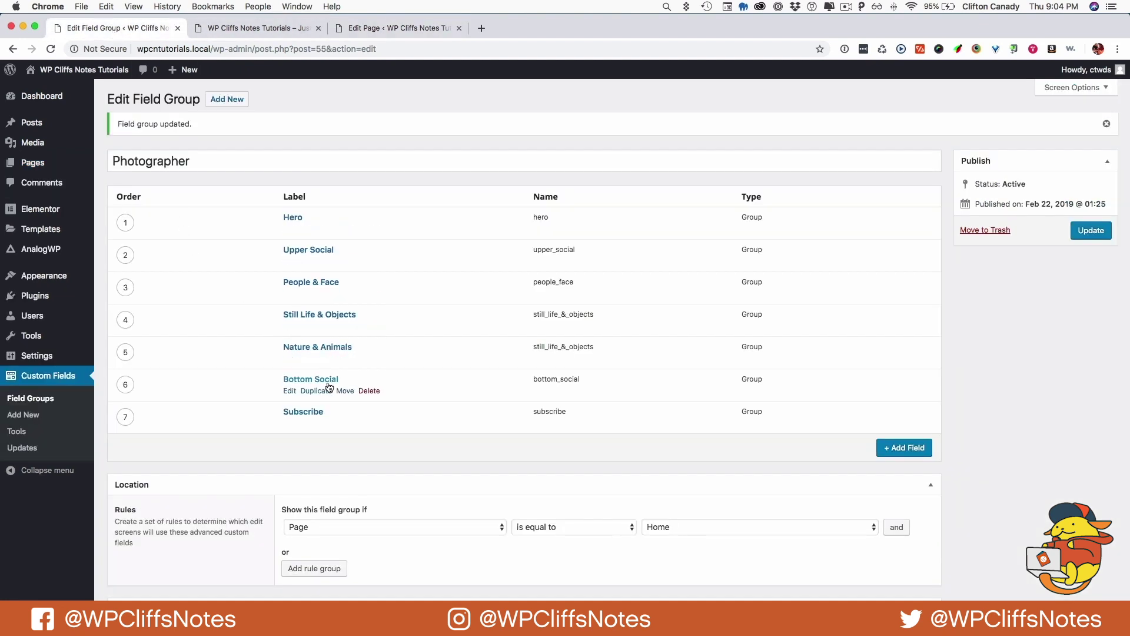
left_click(290, 359)
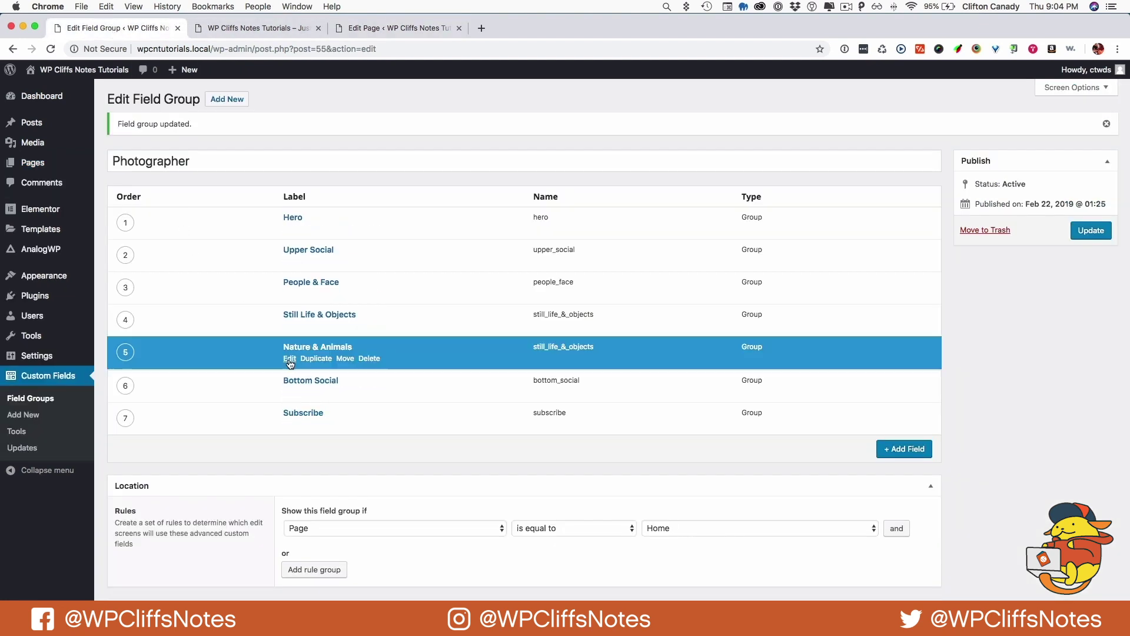
scroll(276, 516, "down", 1)
scroll(276, 516, "down", 5)
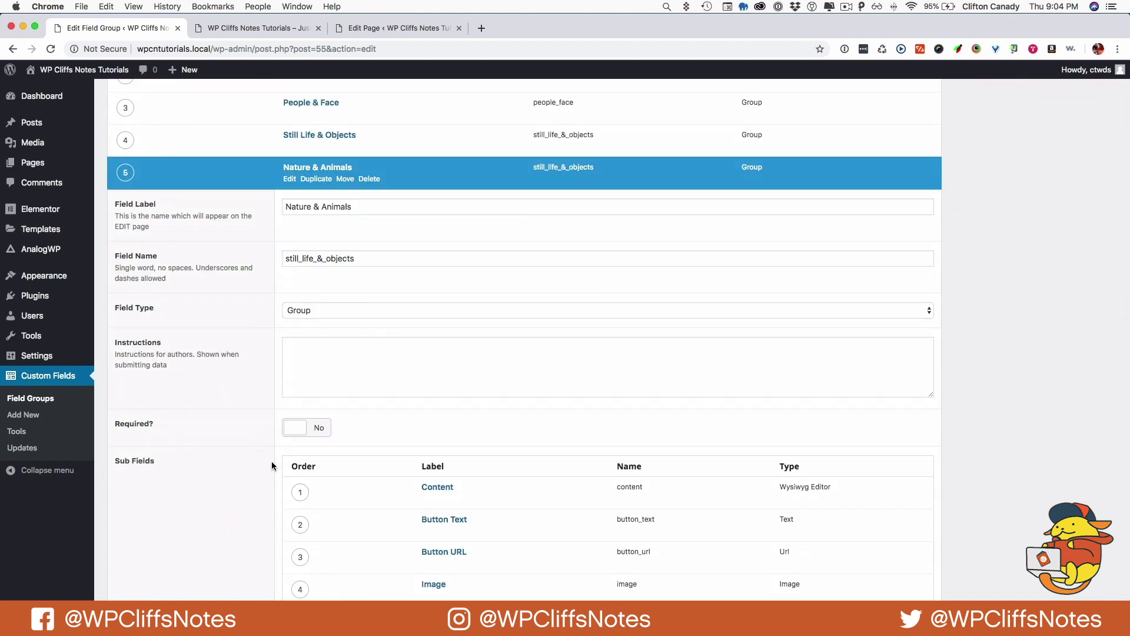
left_click_drag(296, 538, 295, 445)
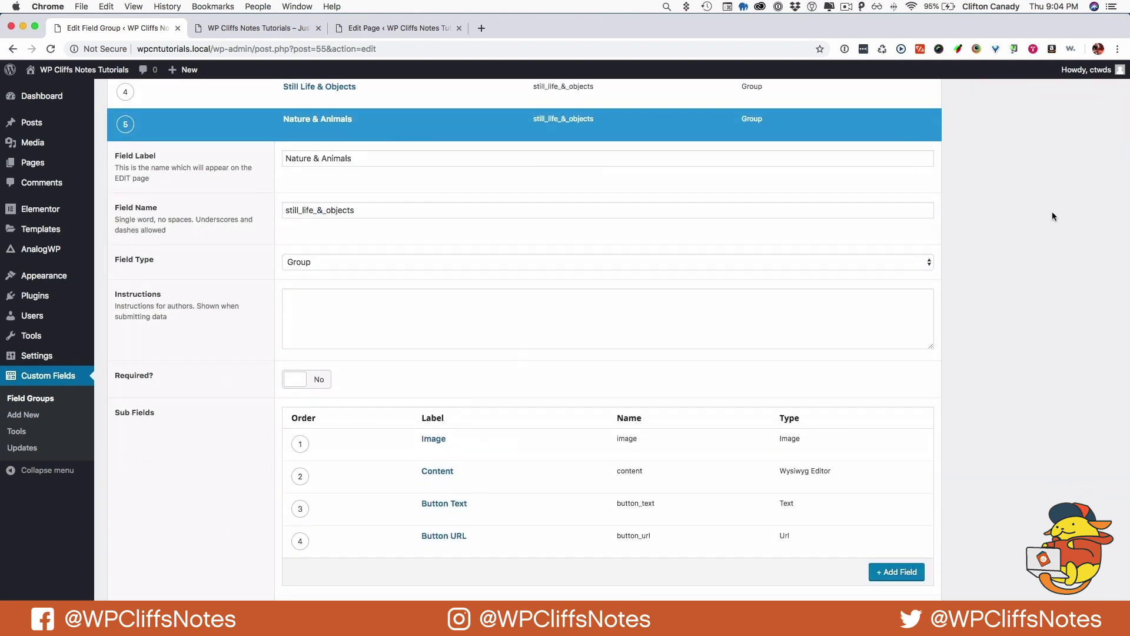
scroll(1089, 215, "up", 10)
left_click(1085, 231)
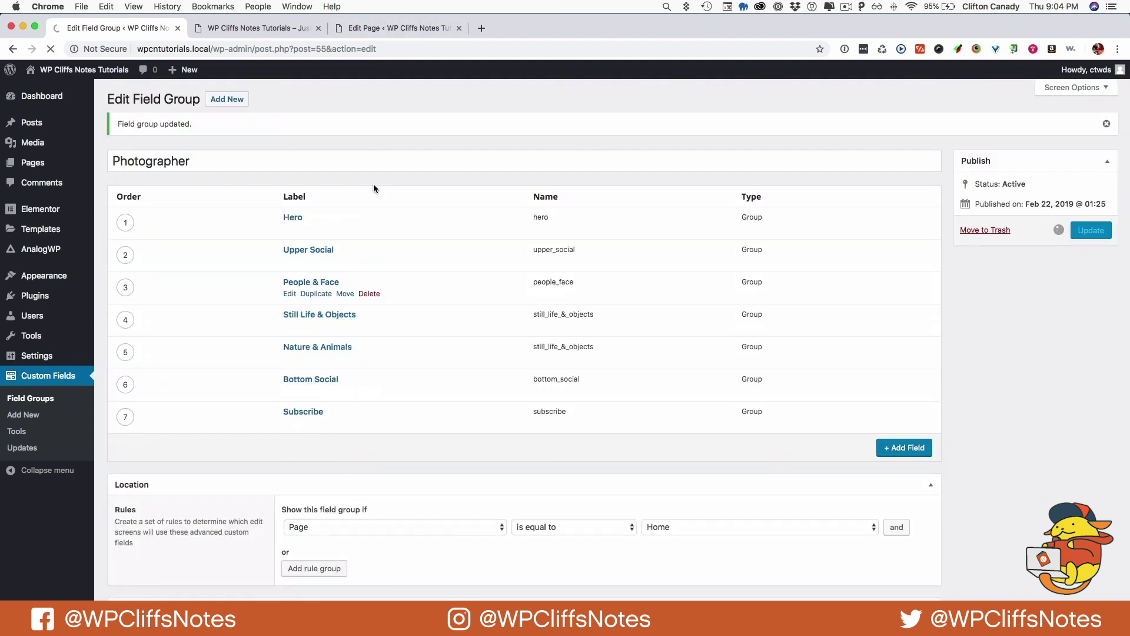
Reload the live home page and the Home page's edit screen, and examine the Nature & Animals, Bottom Social and Subscribe fields.
left_click(234, 24)
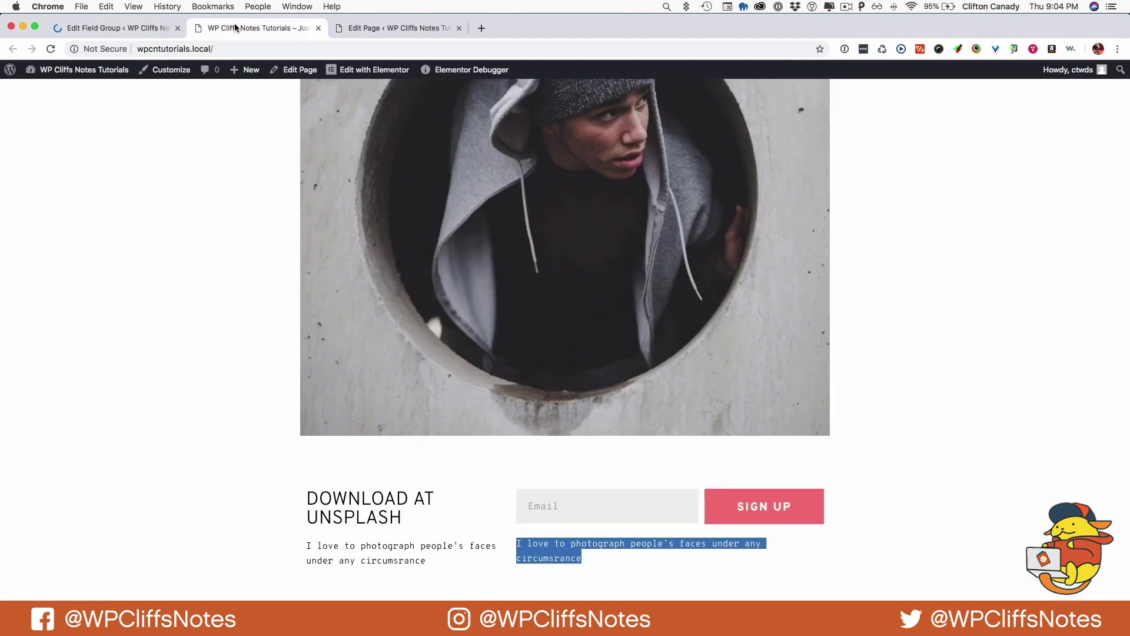
left_click(51, 49)
left_click(334, 27)
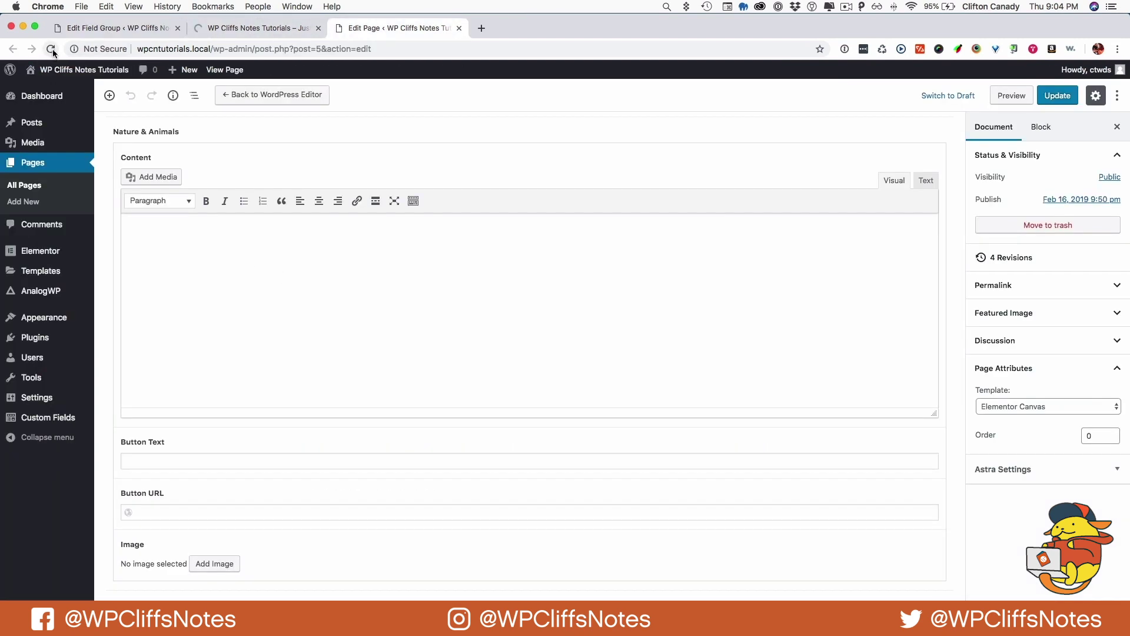
scroll(195, 479, "down", 8)
scroll(195, 480, "down", 5)
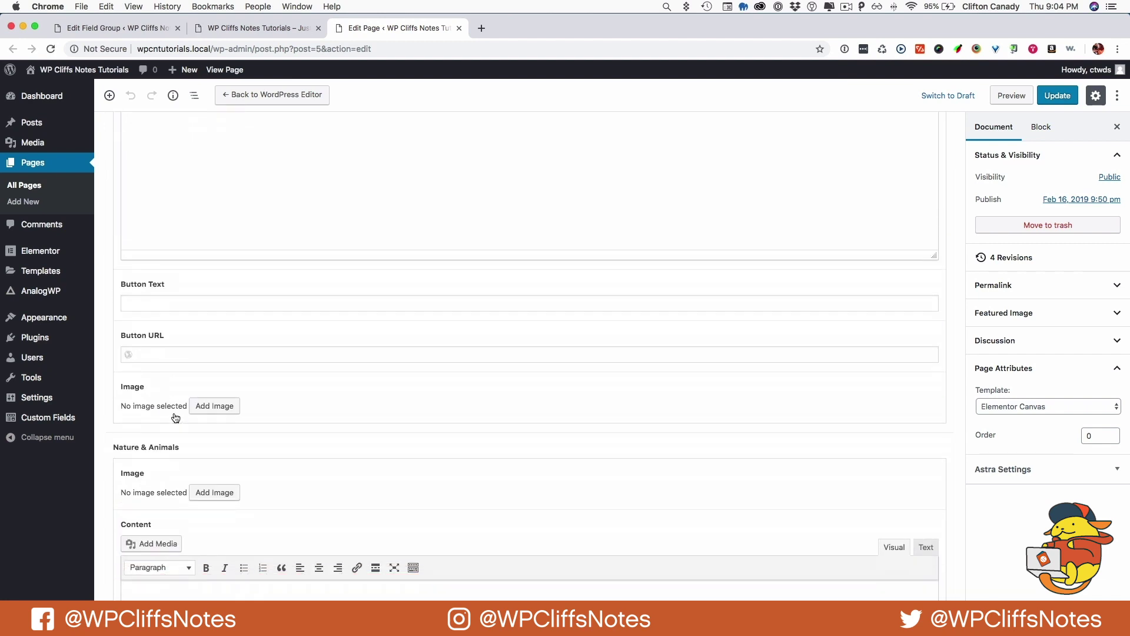
scroll(183, 450, "down", 8)
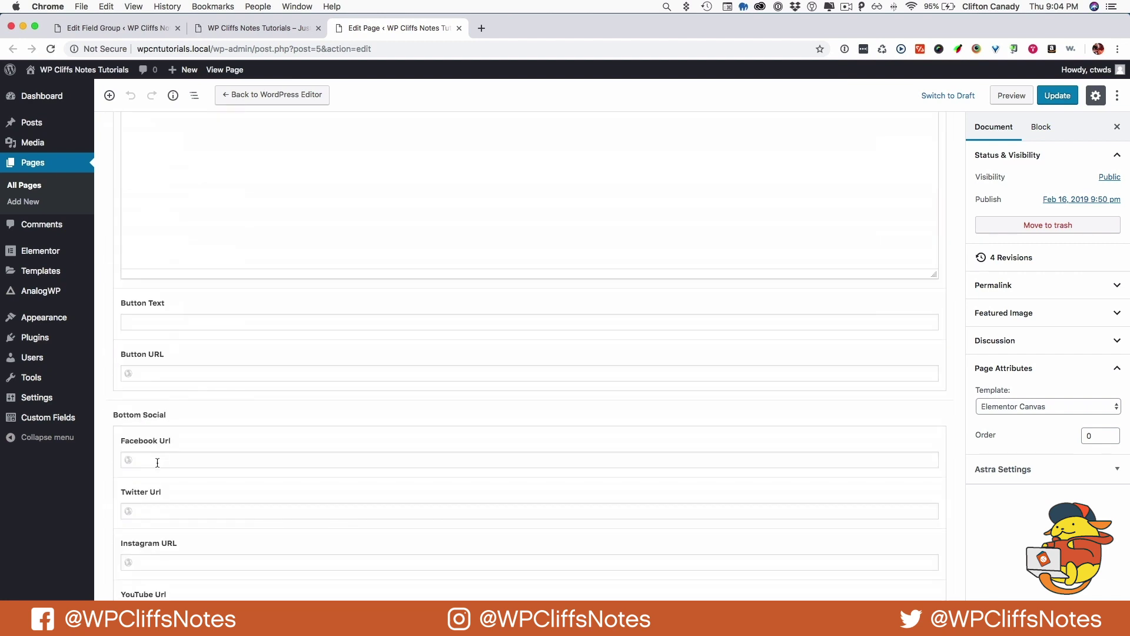
scroll(137, 450, "down", 1)
scroll(137, 449, "down", 2)
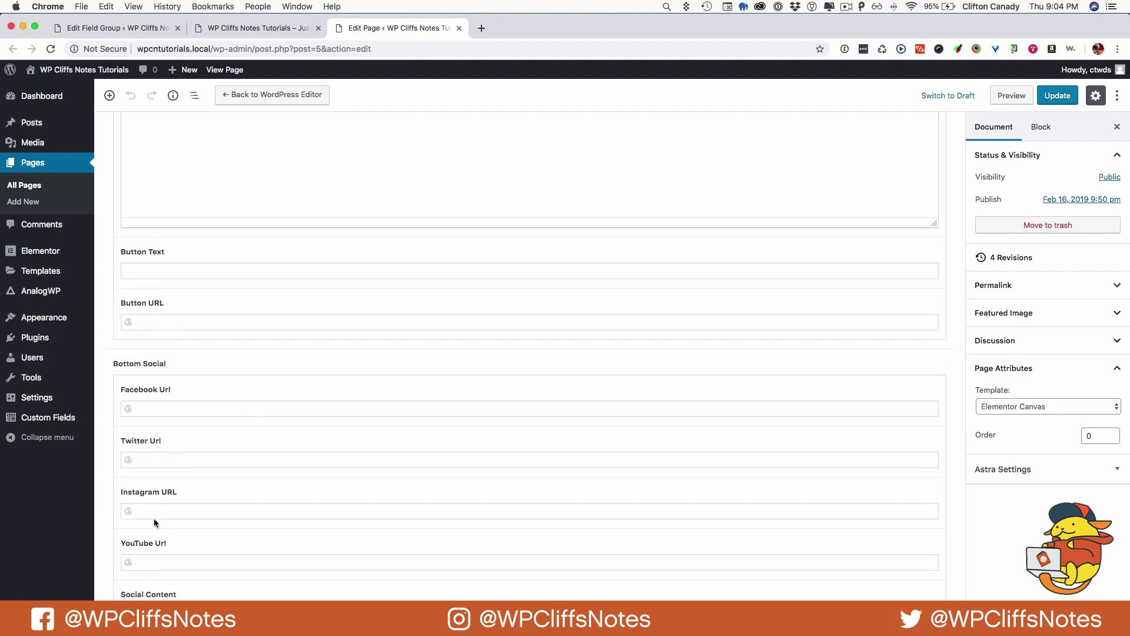
scroll(168, 534, "down", 10)
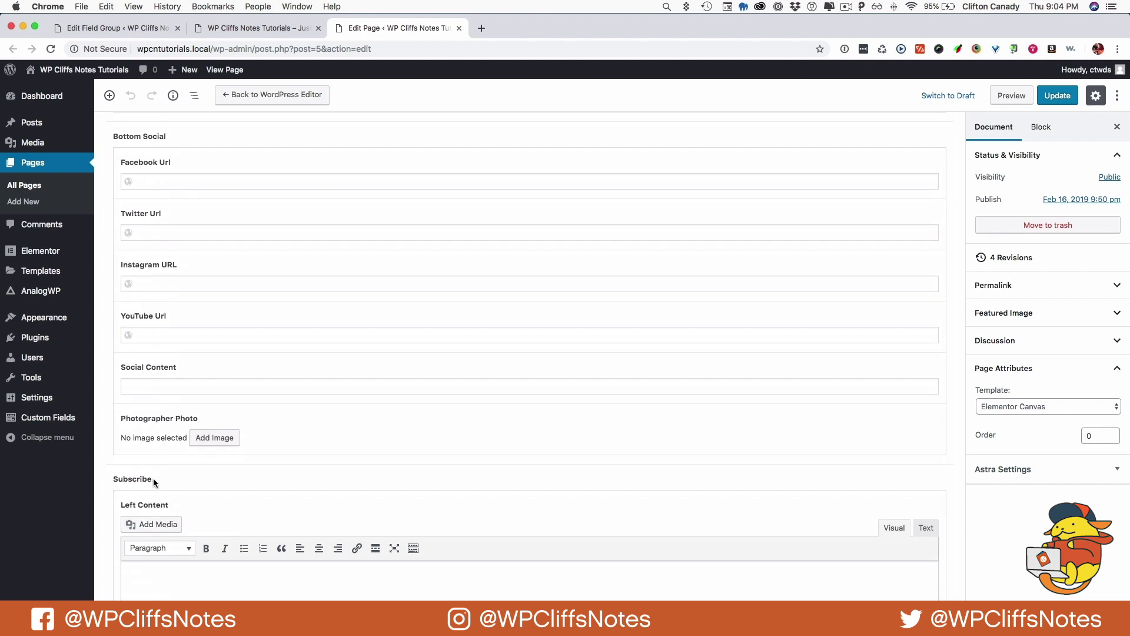
left_click(153, 387)
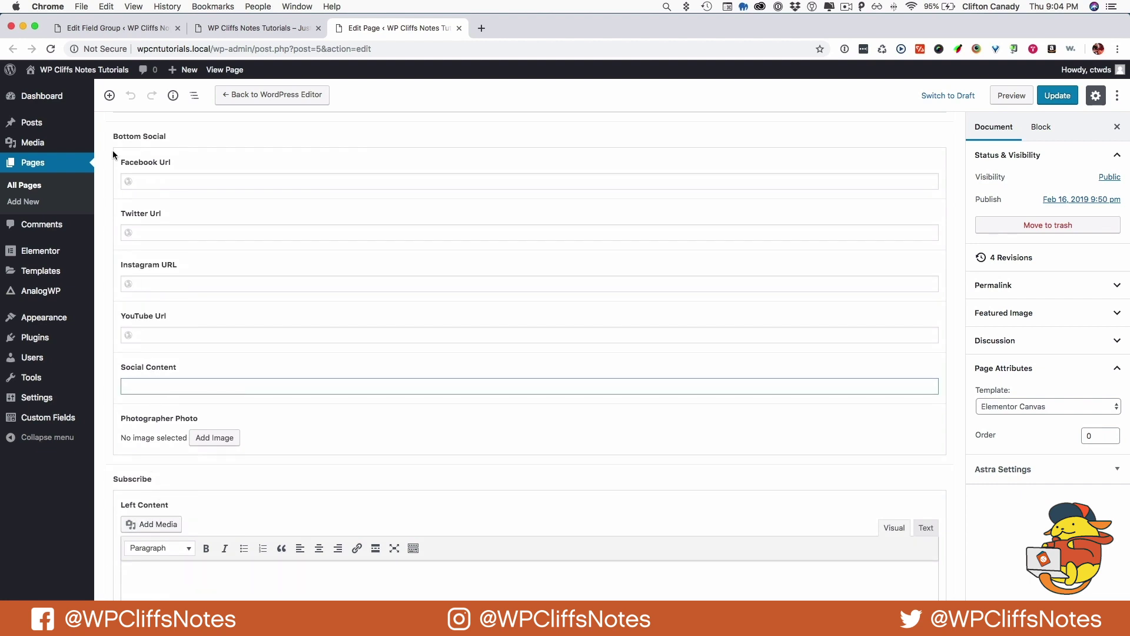
In the Photographer field group, set the type of Bottom Social's Social Content sub field to Wysiwyg Editor and collapse the sub field.
key("super+1")
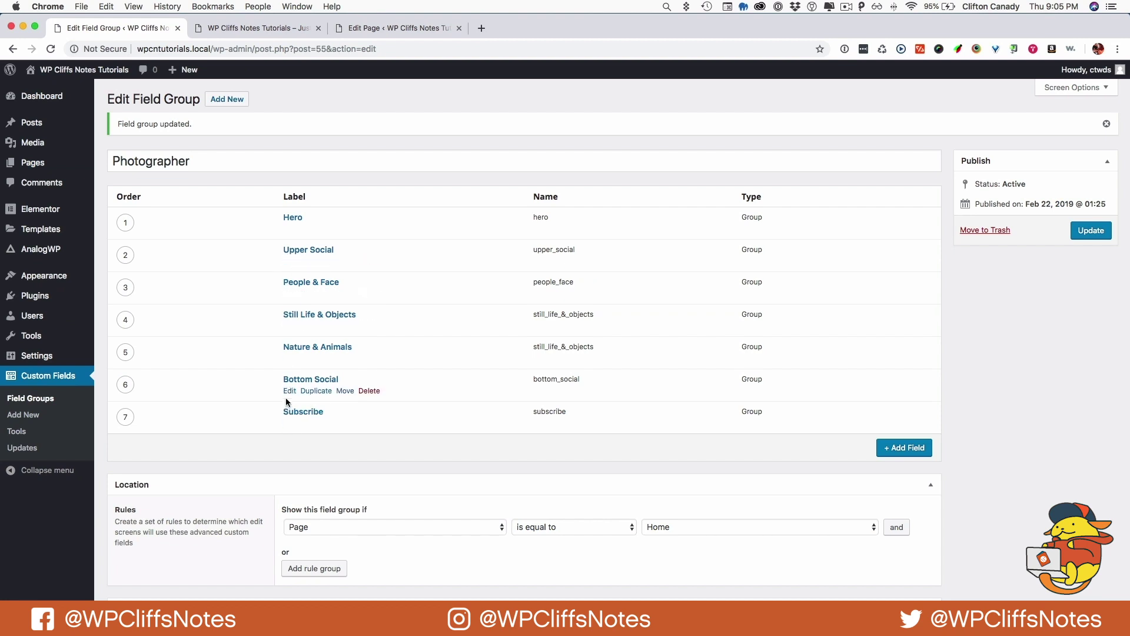
left_click(289, 391)
scroll(291, 532, "down", 5)
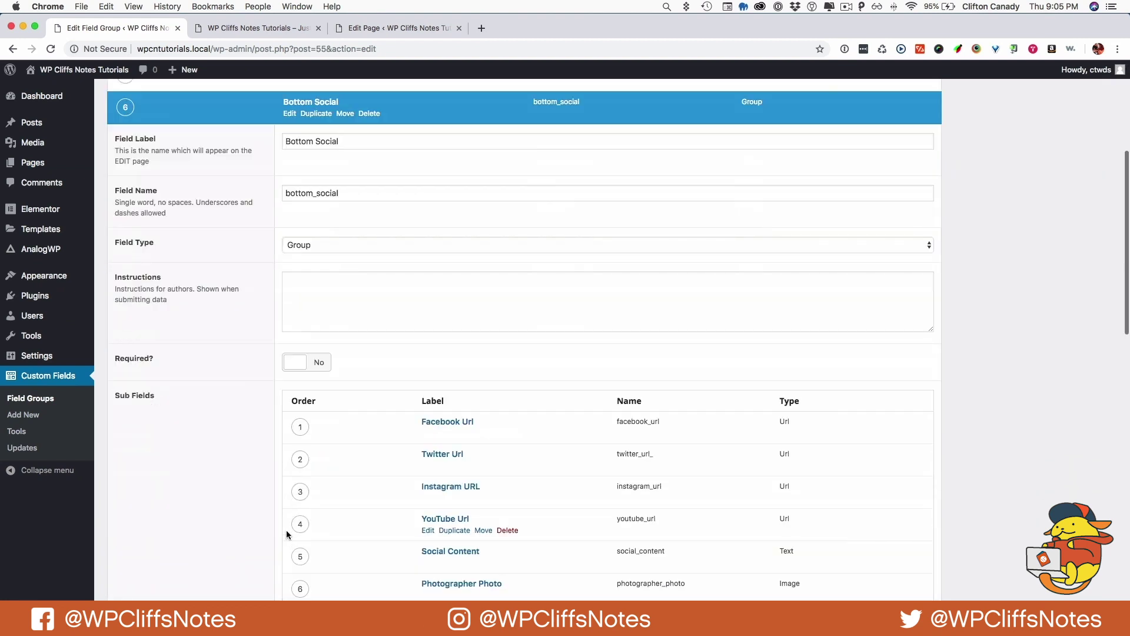
left_click(428, 558)
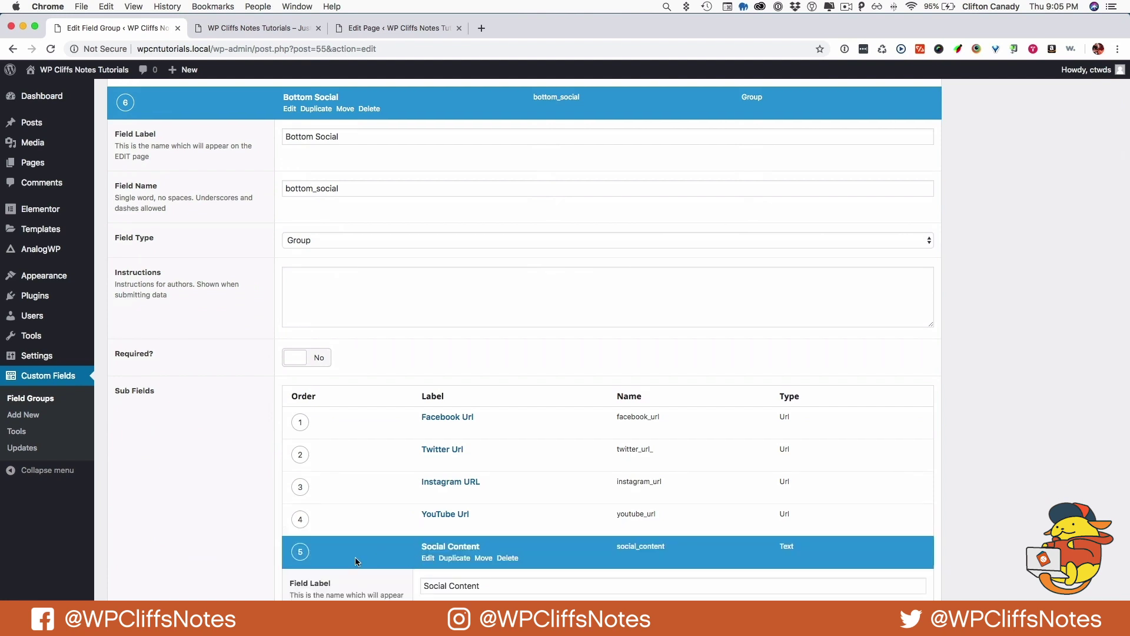
scroll(428, 530, "down", 5)
left_click(428, 411)
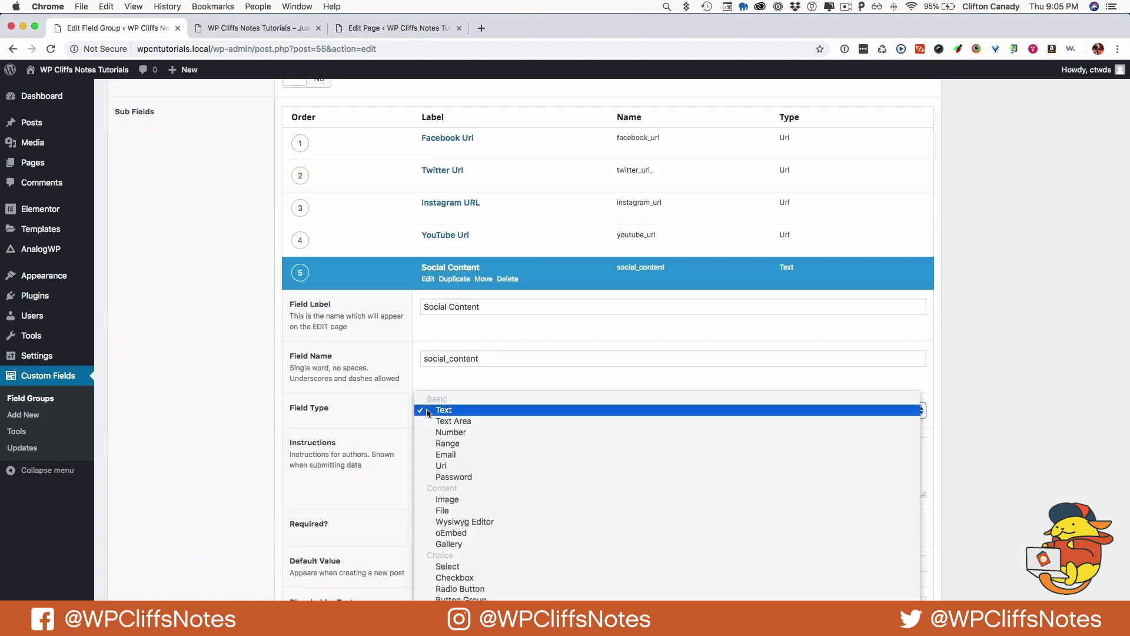
left_click(434, 522)
left_click(427, 279)
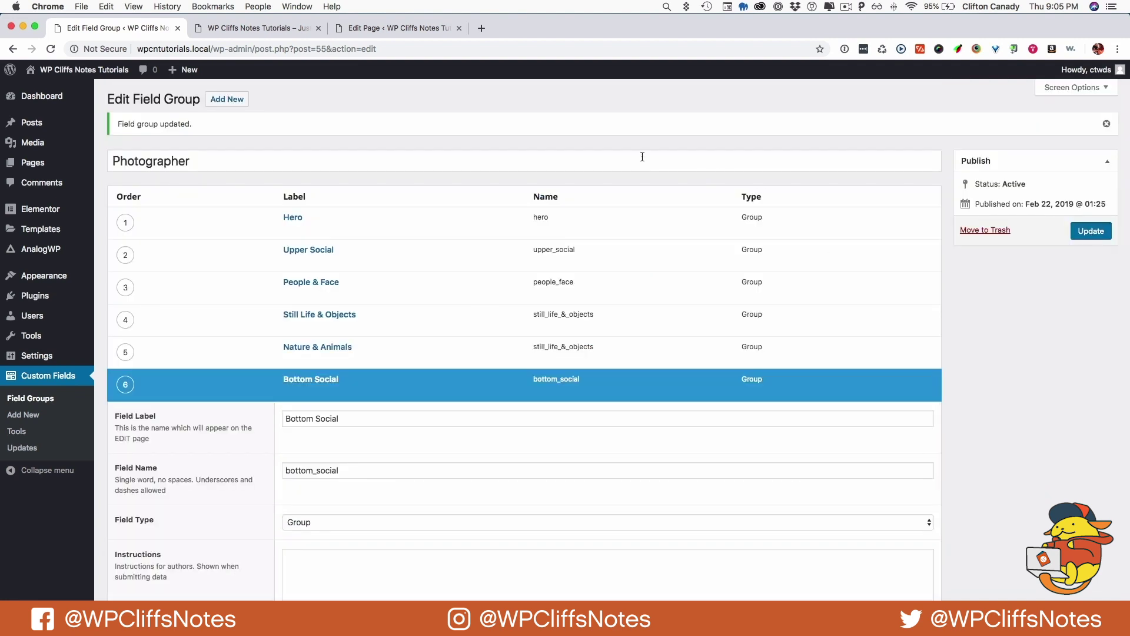
Save the Photographer field group and check the Bottom Social and Subscribe fields on the Home page's edit screen.
key("Return")
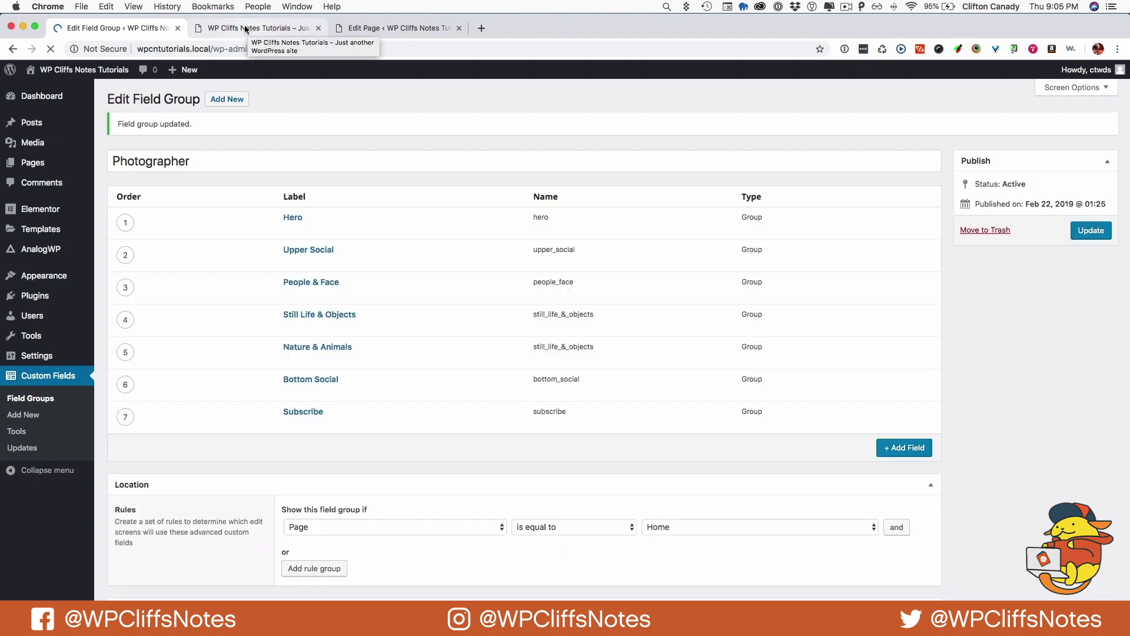
key("super+3")
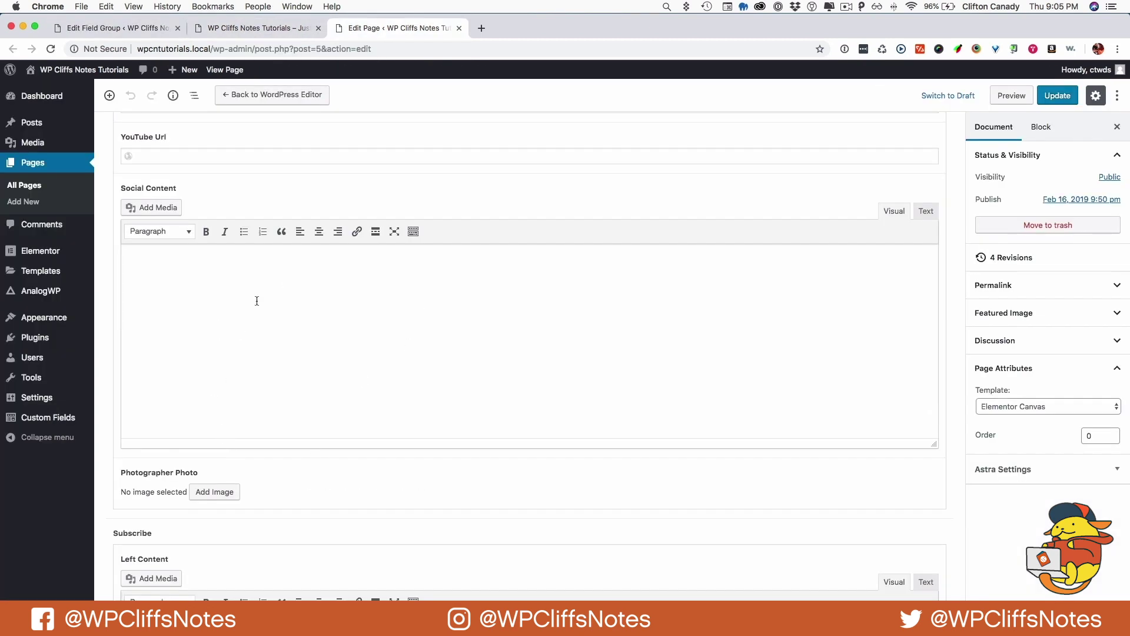
scroll(225, 431, "down", 5)
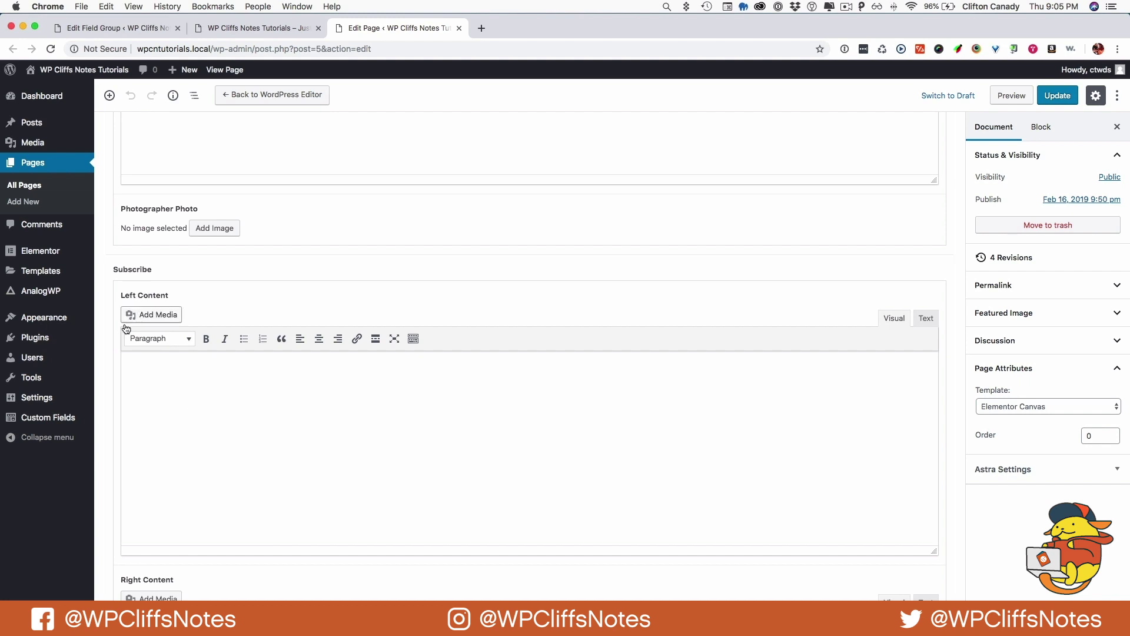
scroll(186, 459, "down", 4)
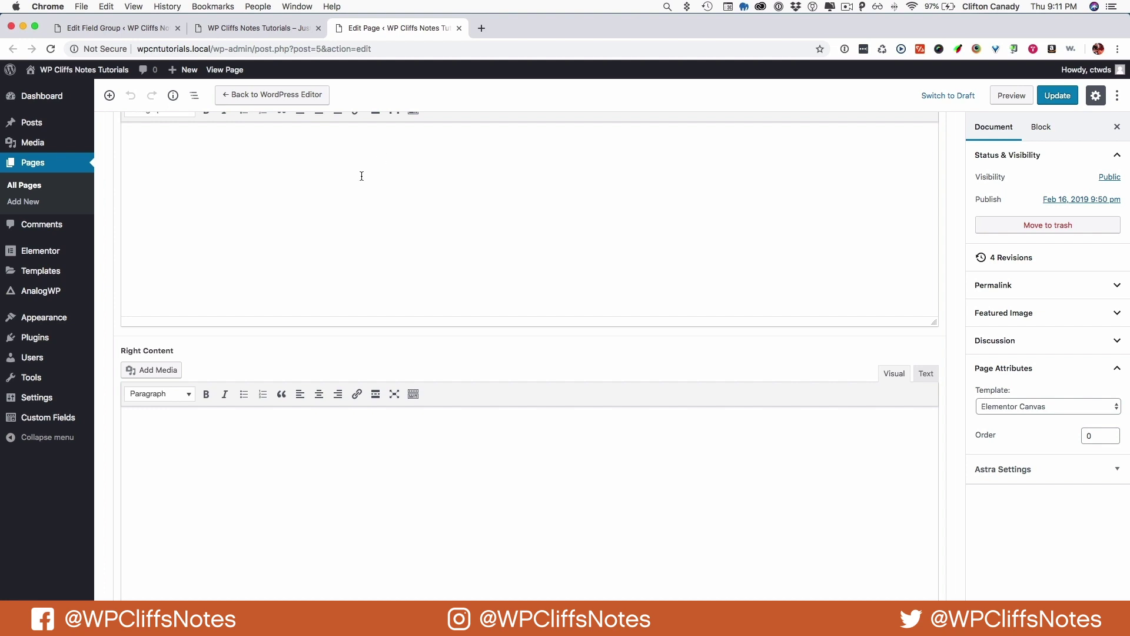
Review the Photographer fields on the Home page's edit screen back up to Hero, and examine the live home page's sections through Nature & Animals.
scroll(298, 270, "up", 20)
scroll(298, 271, "up", 15)
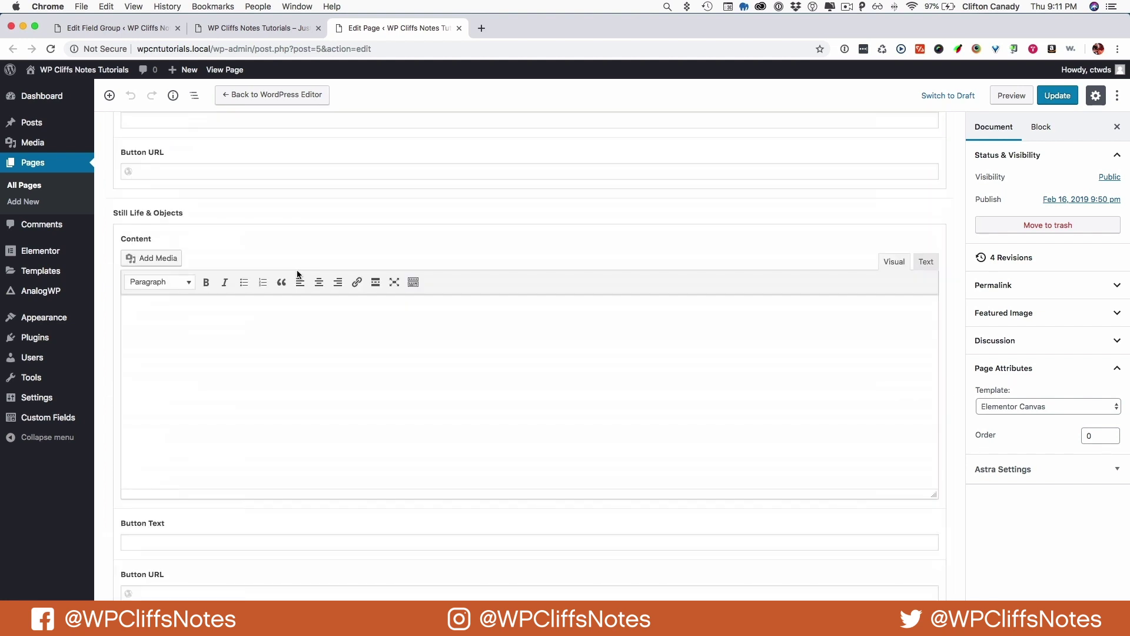
scroll(295, 277, "down", 5)
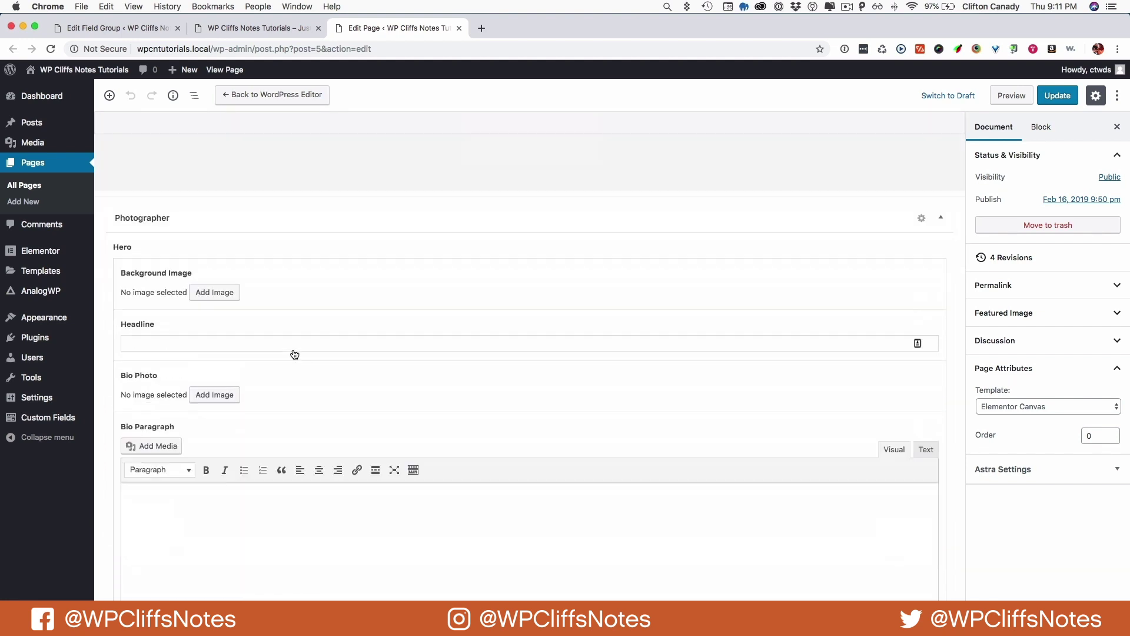
scroll(293, 347, "up", 8)
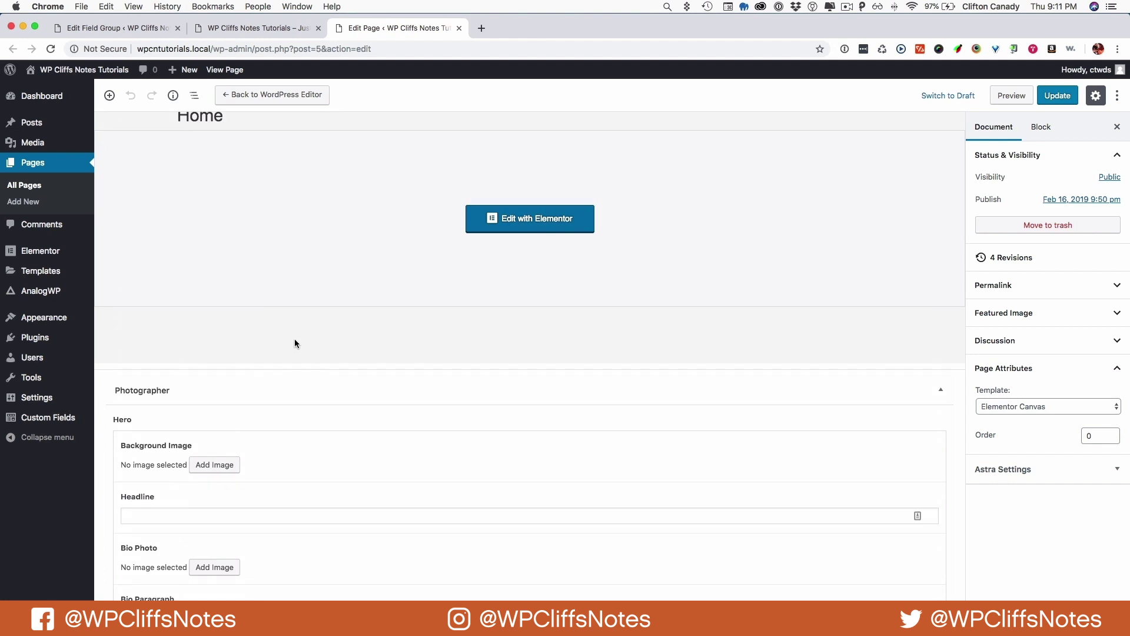
left_click(249, 28)
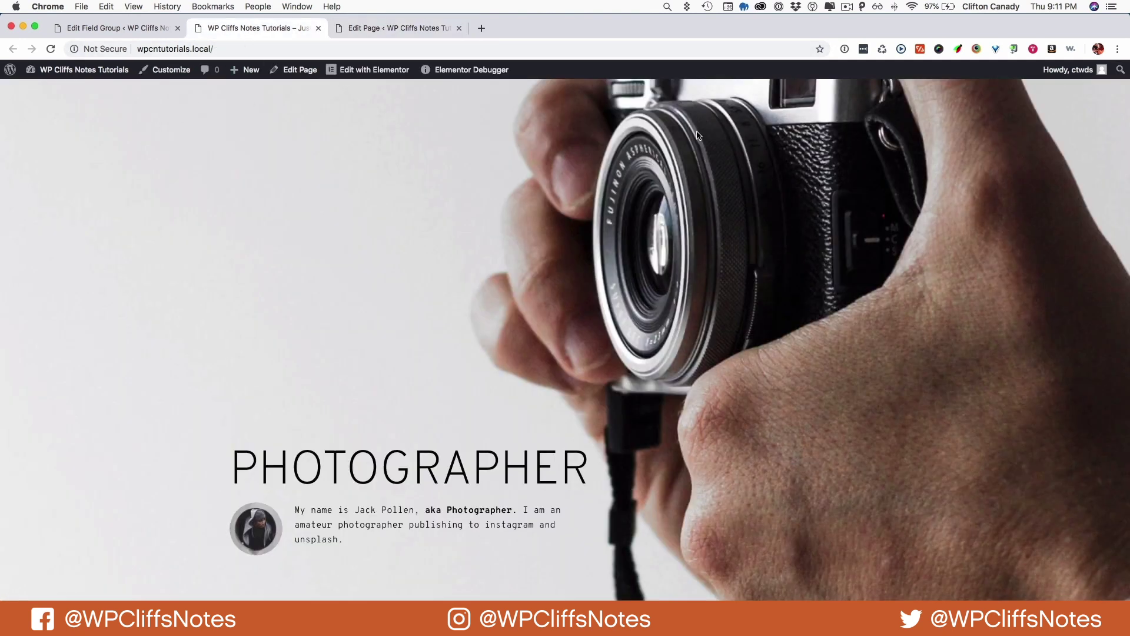
scroll(385, 500, "down", 15)
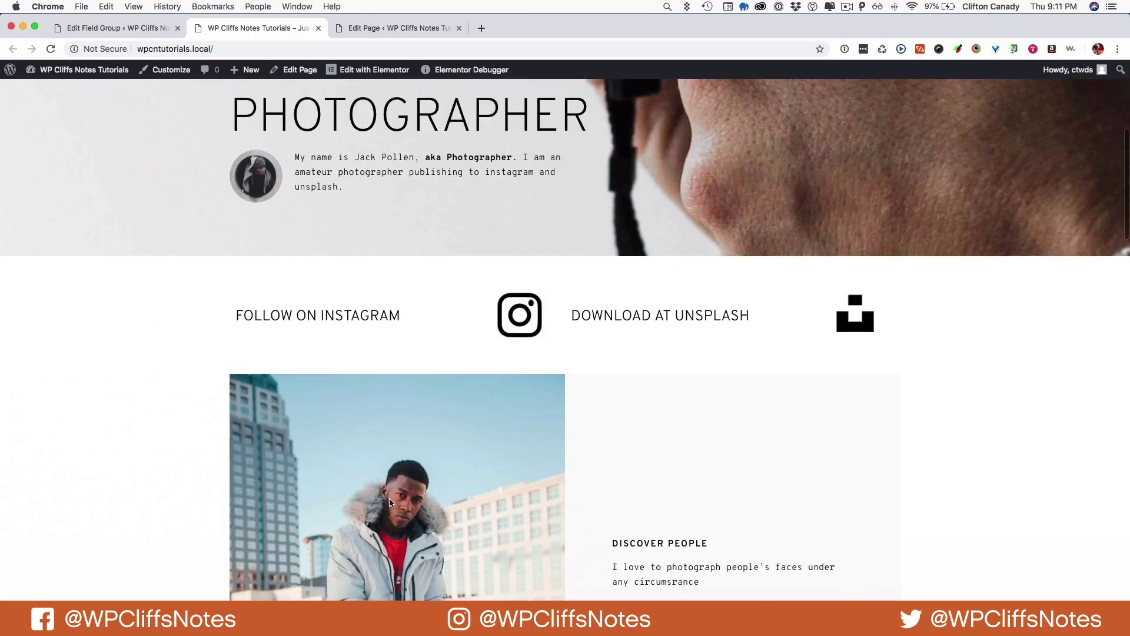
scroll(417, 463, "down", 20)
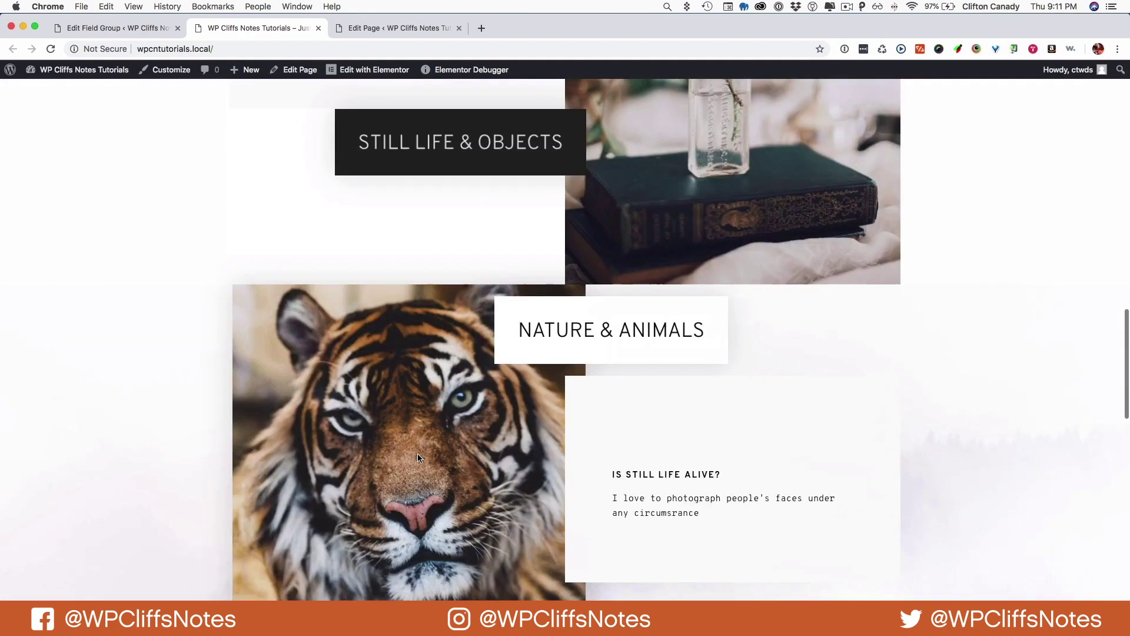